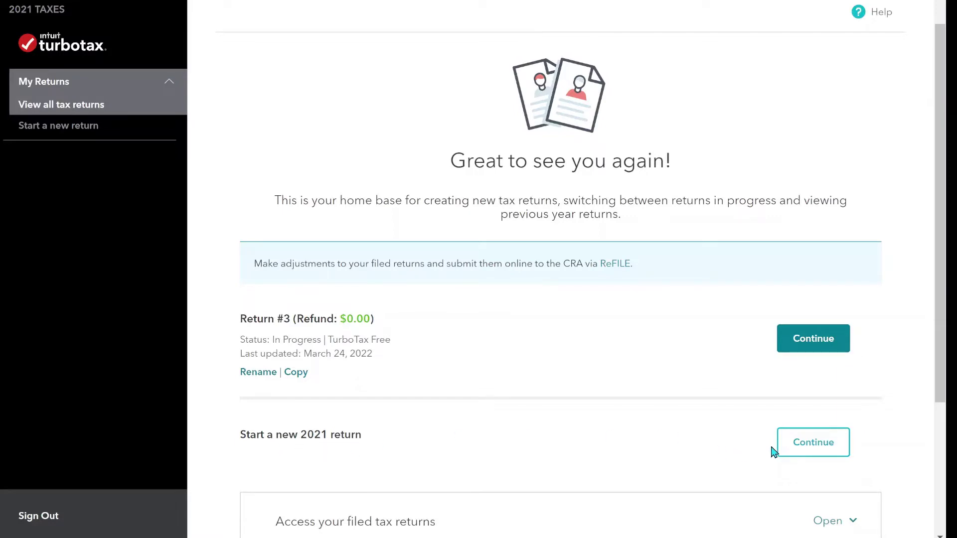
Step: Start a new 2021 return with the Free product and state that this is a first-time filing
click(801, 447)
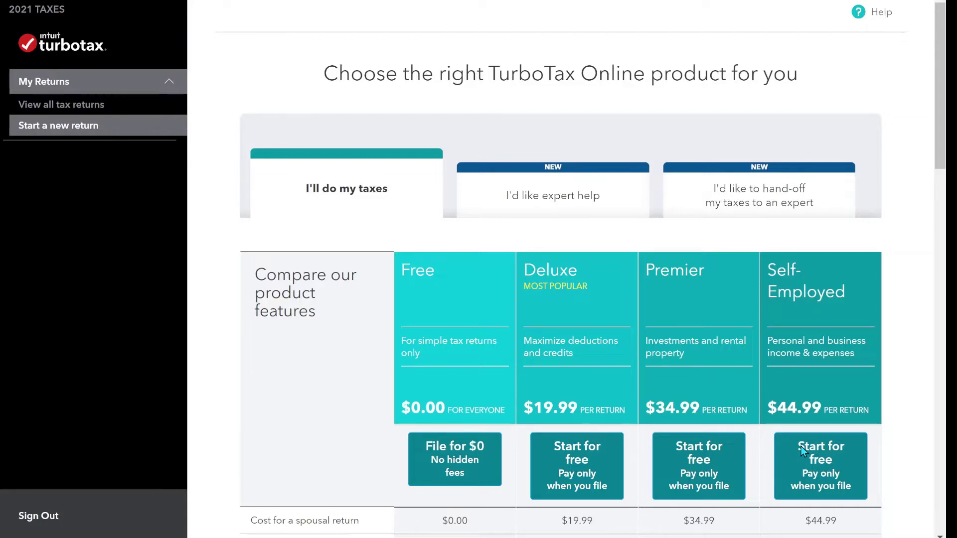
click(443, 470)
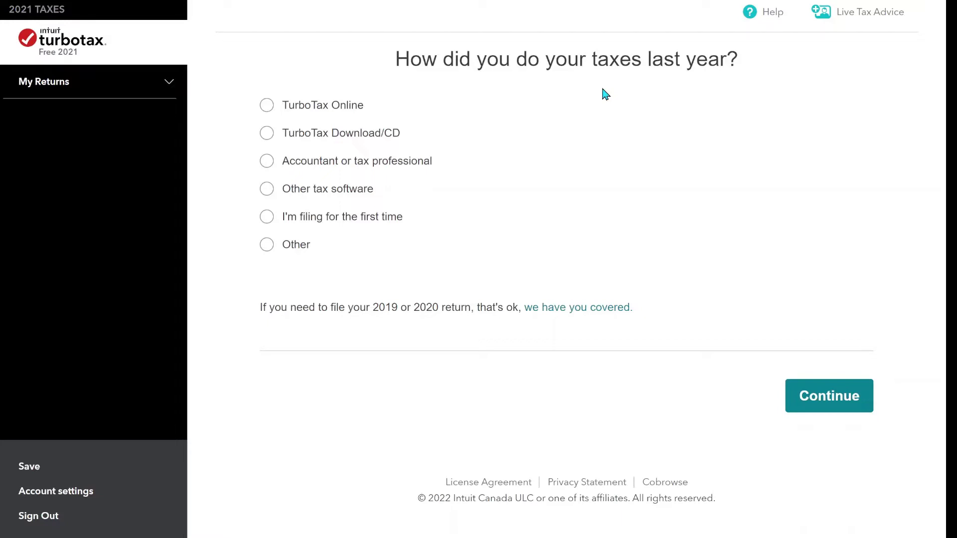
click(267, 219)
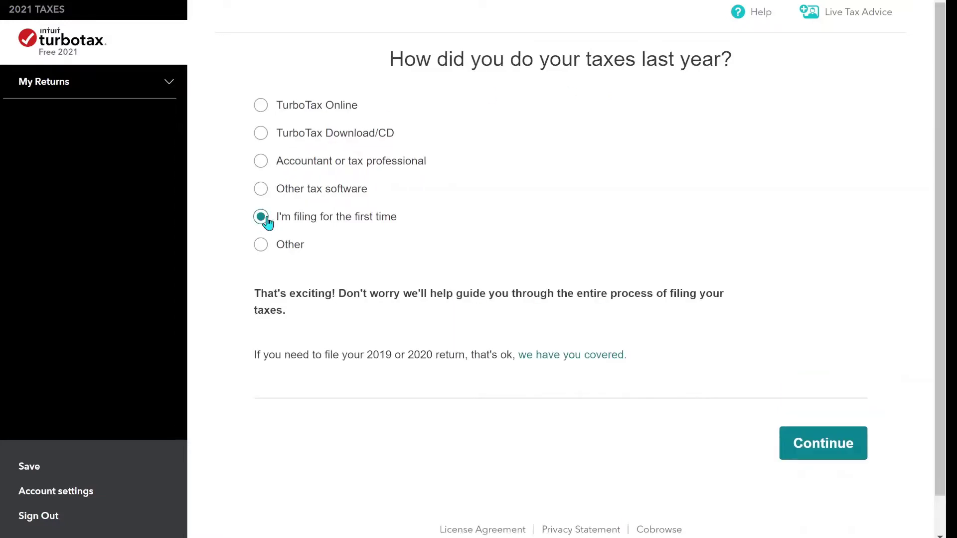
click(820, 436)
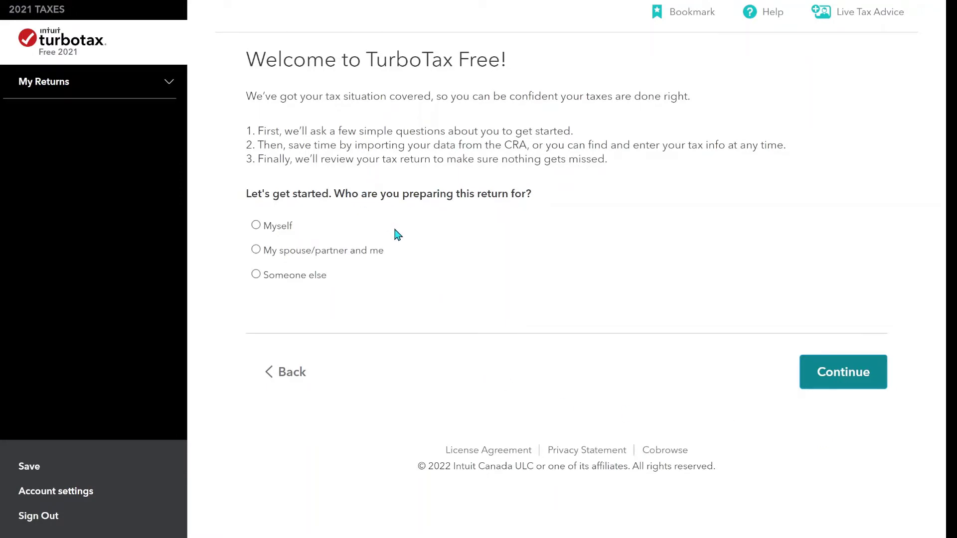
Step: Set the return up for someone else, not married or common-law, entering the person's first name and keeping No for passed away
click(256, 276)
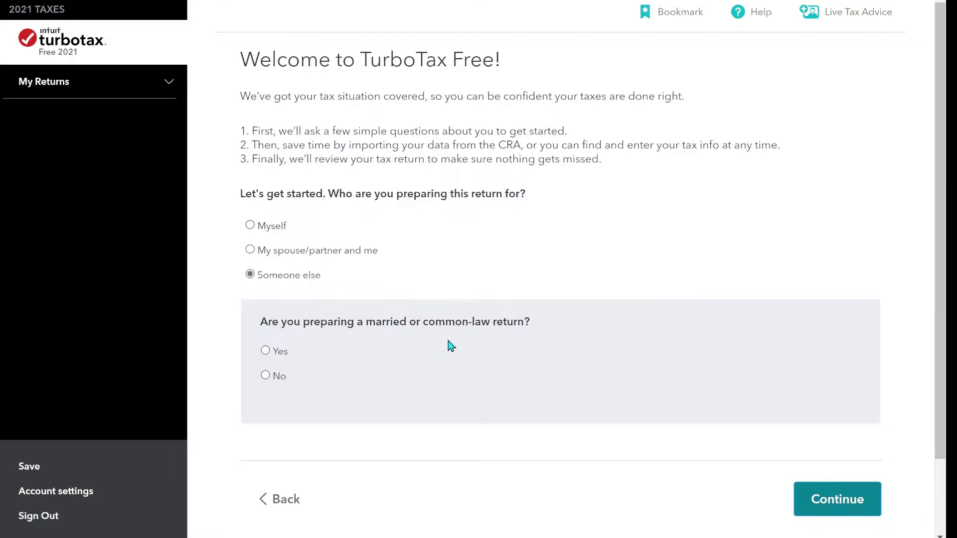
click(264, 378)
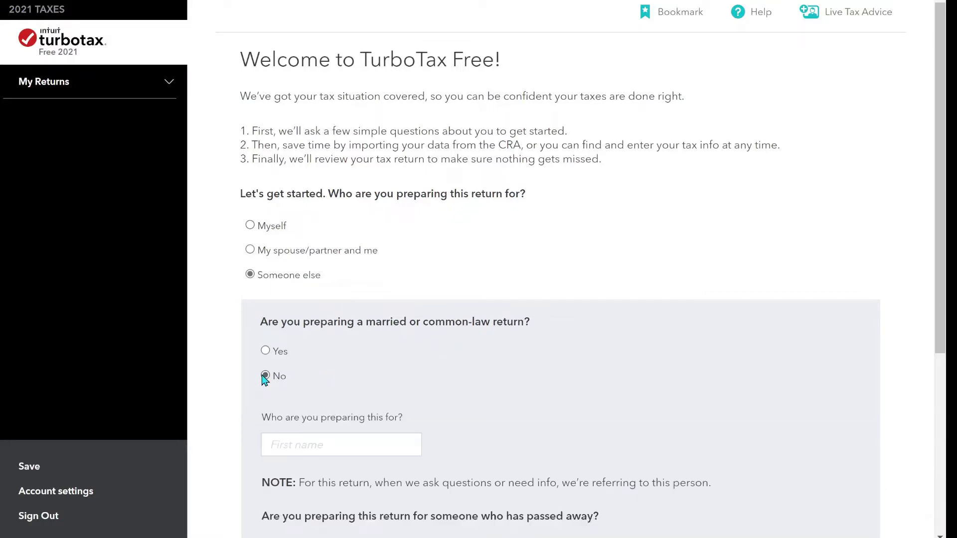
click(327, 437)
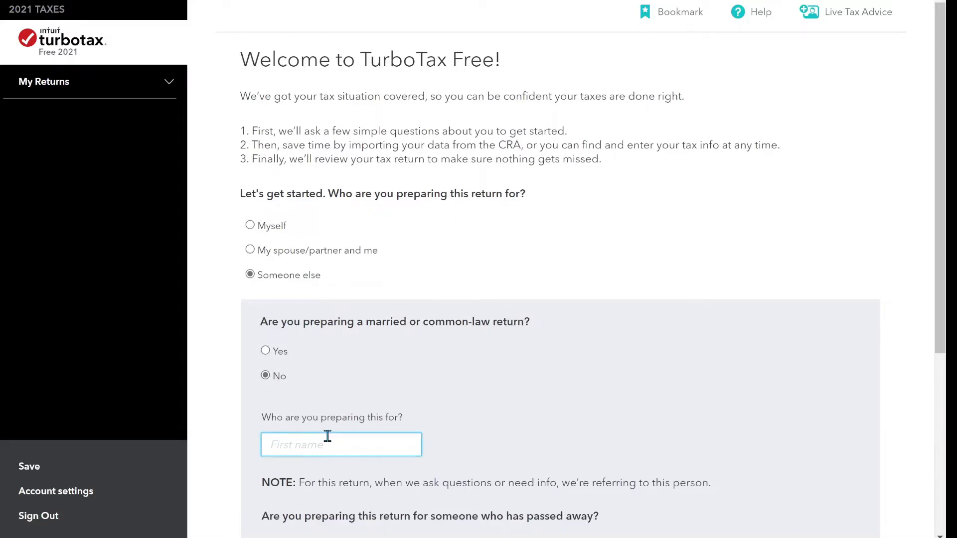
text(Jo A)
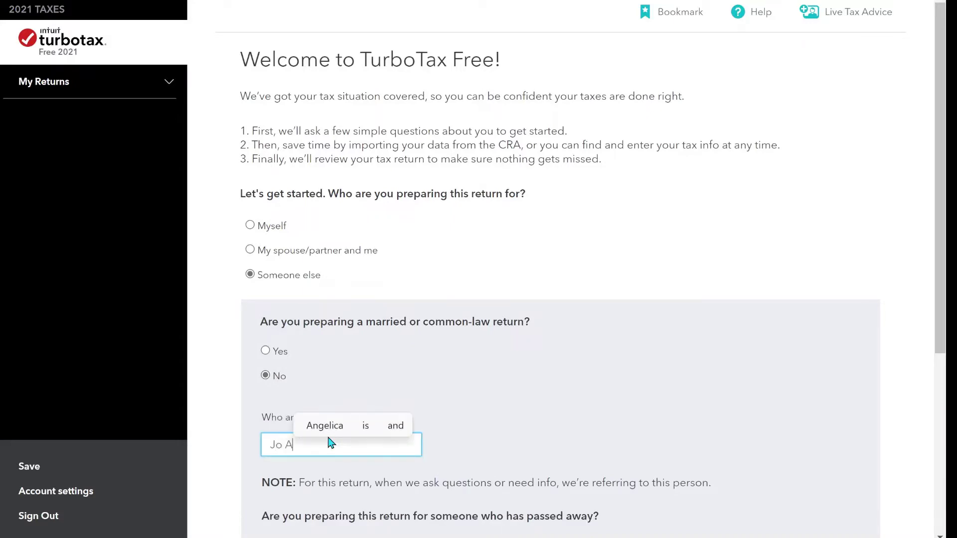
text(ngelo)
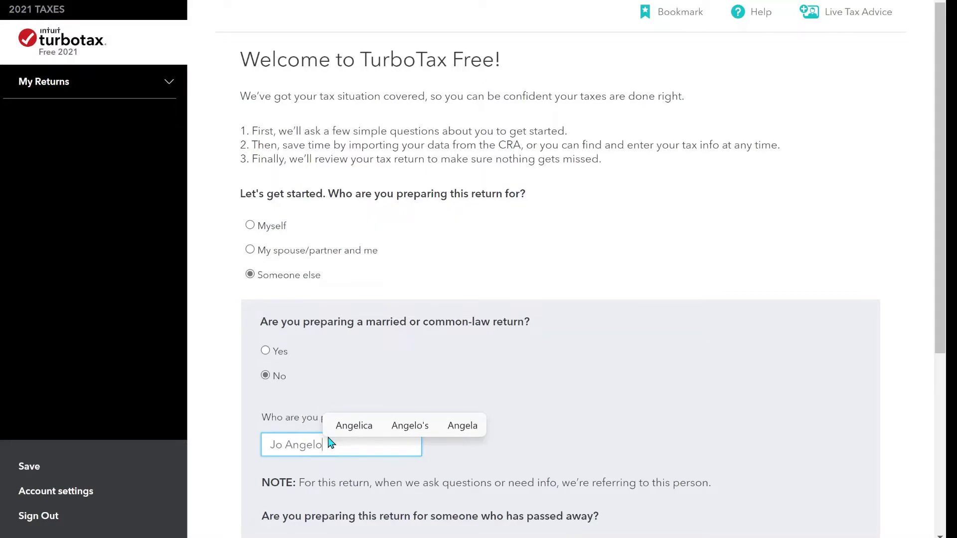
key(BackSpace)
text(ica)
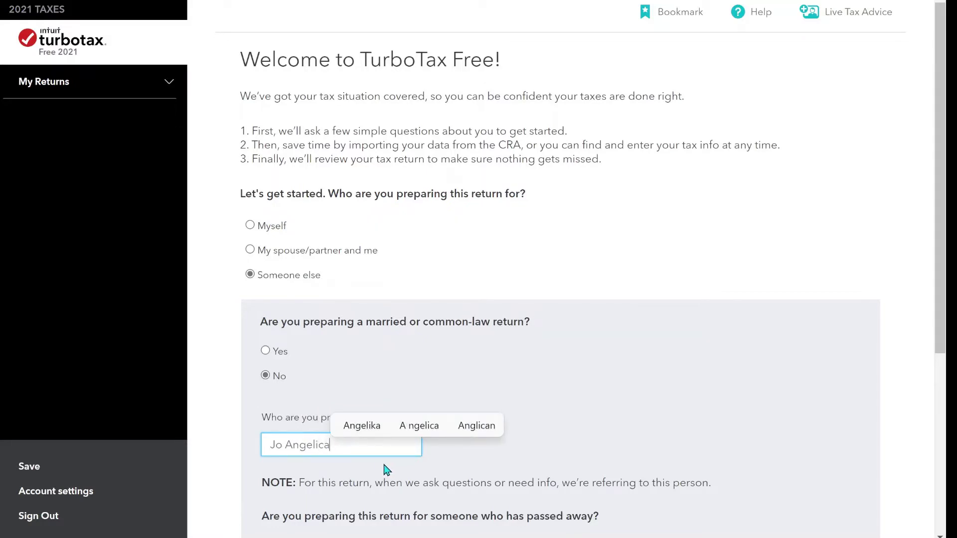
scroll(392, 469, down, 2)
scroll(391, 469, up, 3)
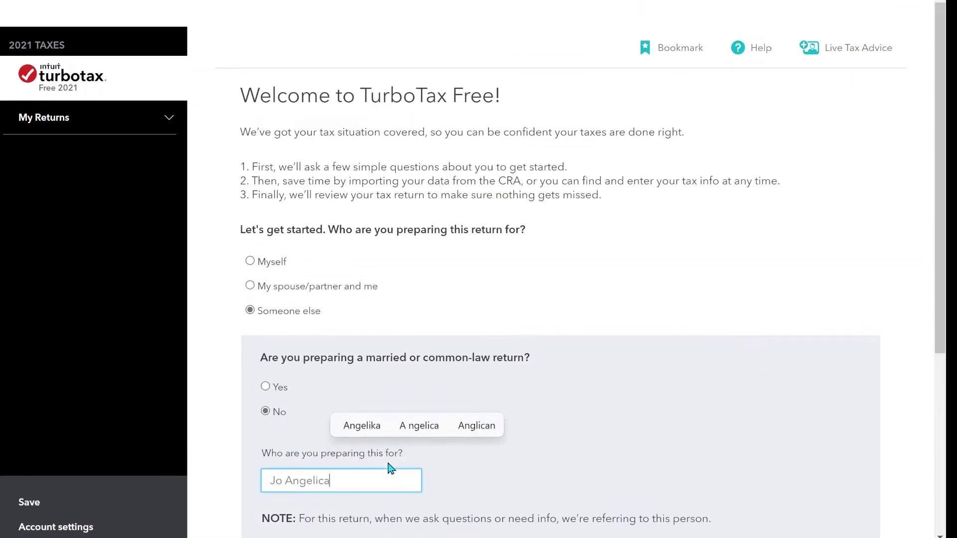
scroll(392, 464, down, 2)
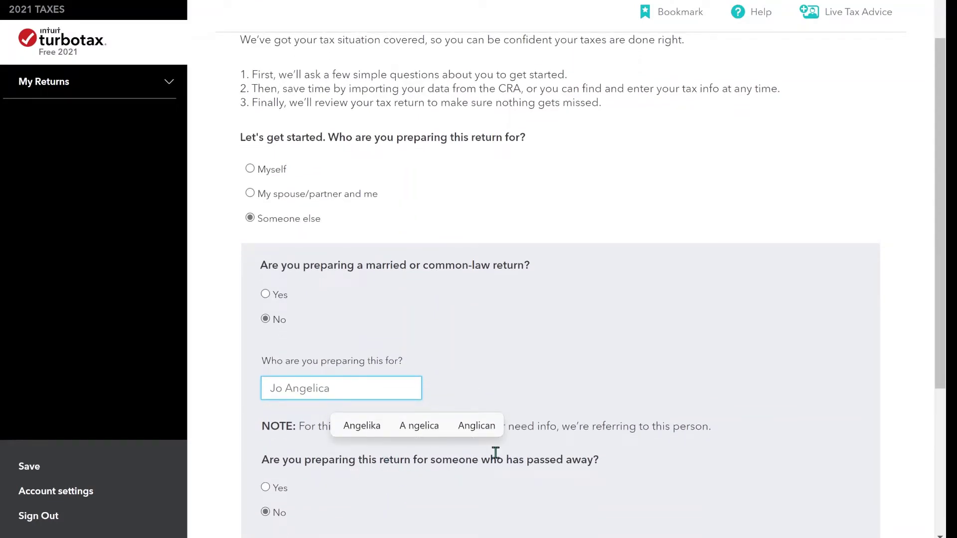
scroll(626, 423, down, 1)
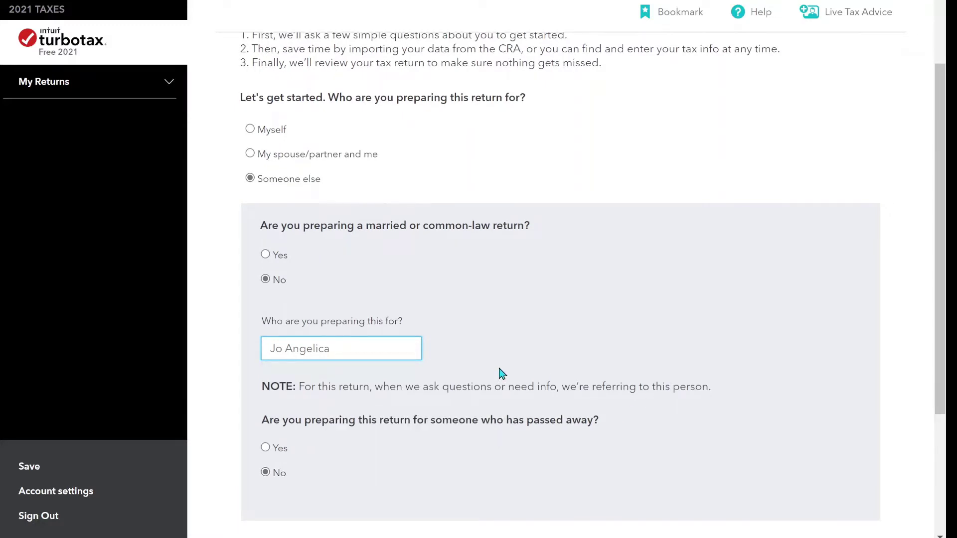
scroll(611, 461, down, 2)
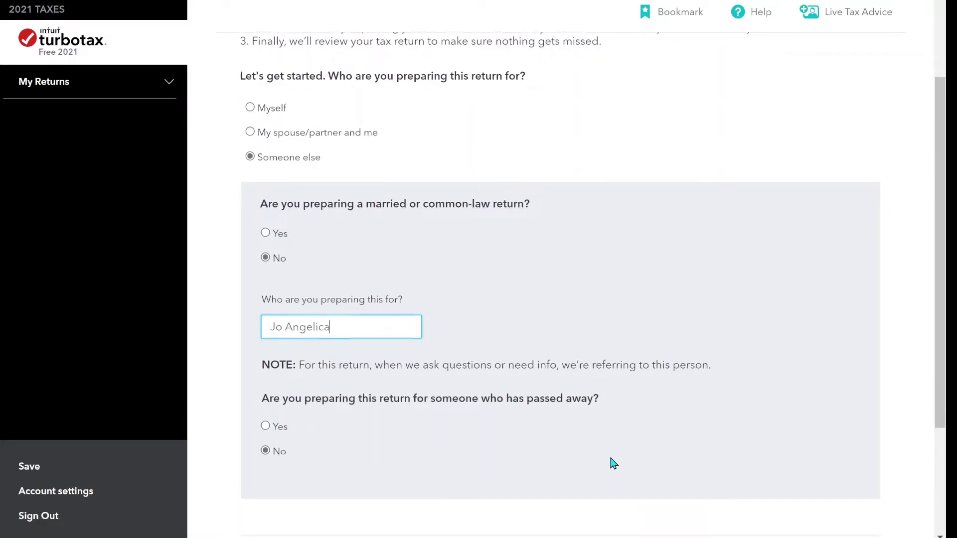
scroll(610, 463, down, 3)
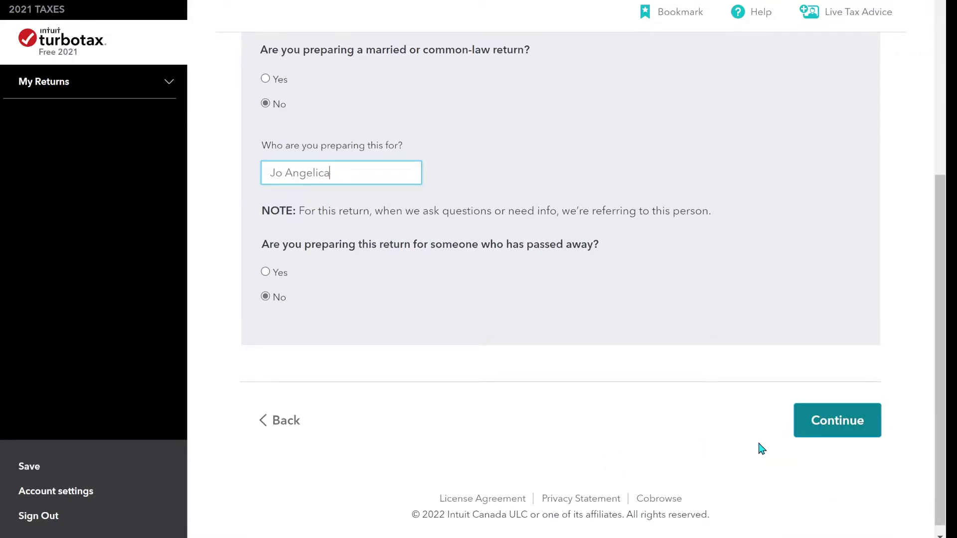
click(843, 431)
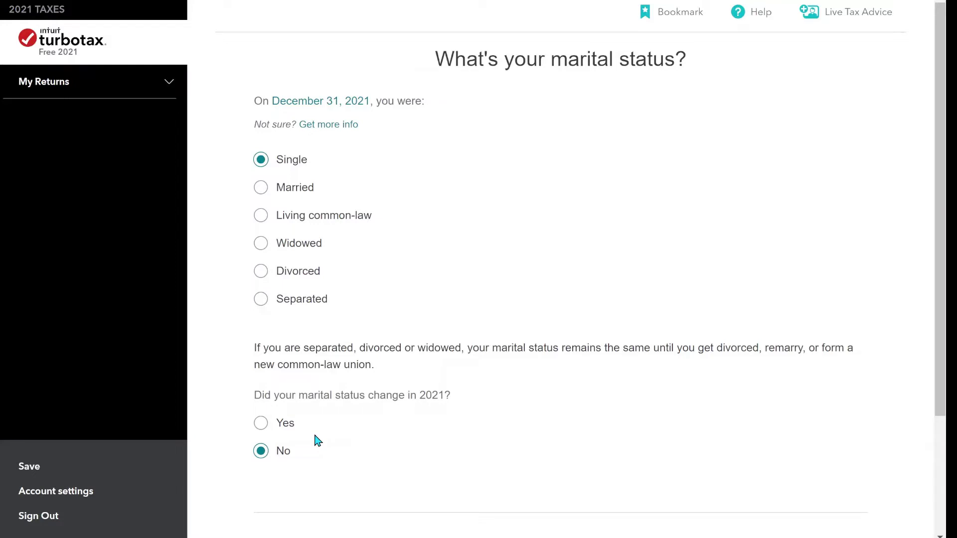
Step: Accept Single with no marital status change in 2021, and declare no children or financially supported persons
scroll(608, 439, down, 1)
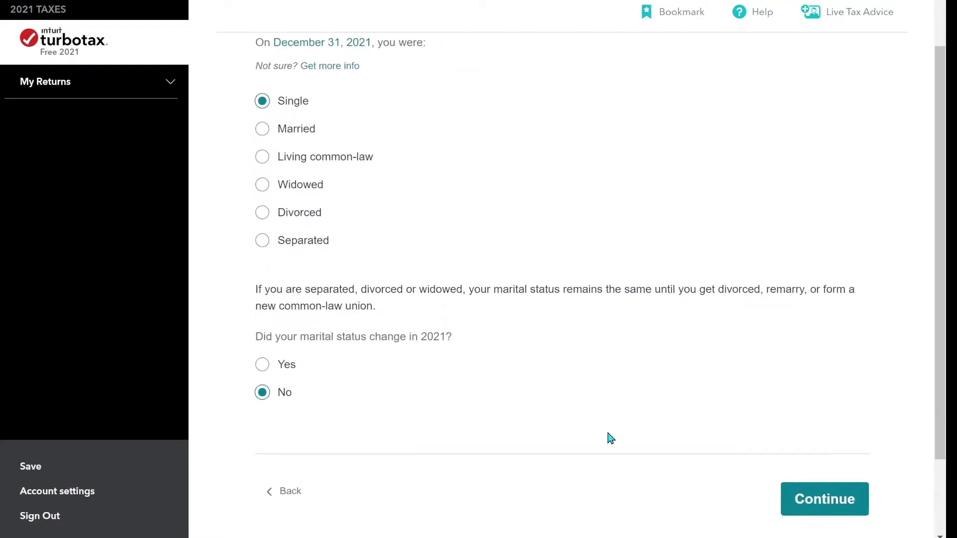
scroll(611, 438, down, 1)
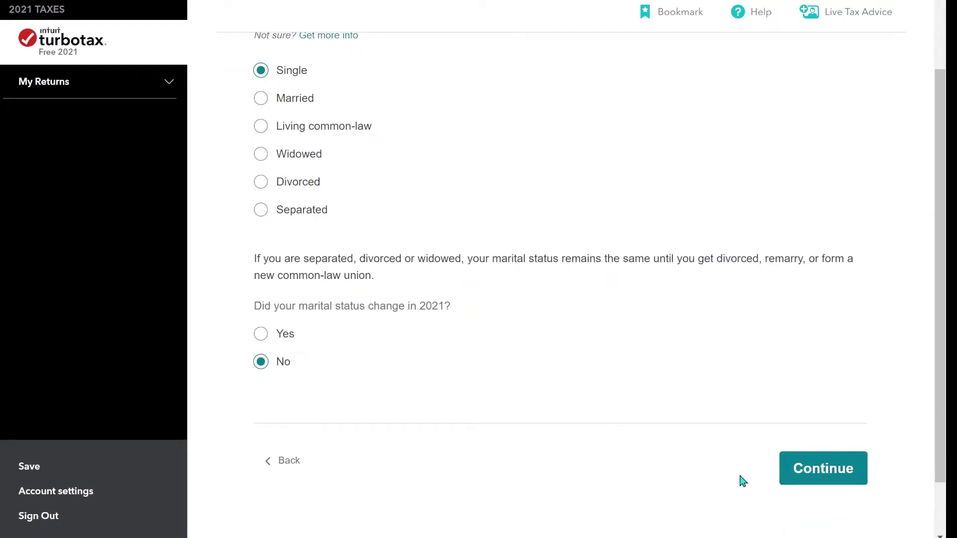
click(820, 458)
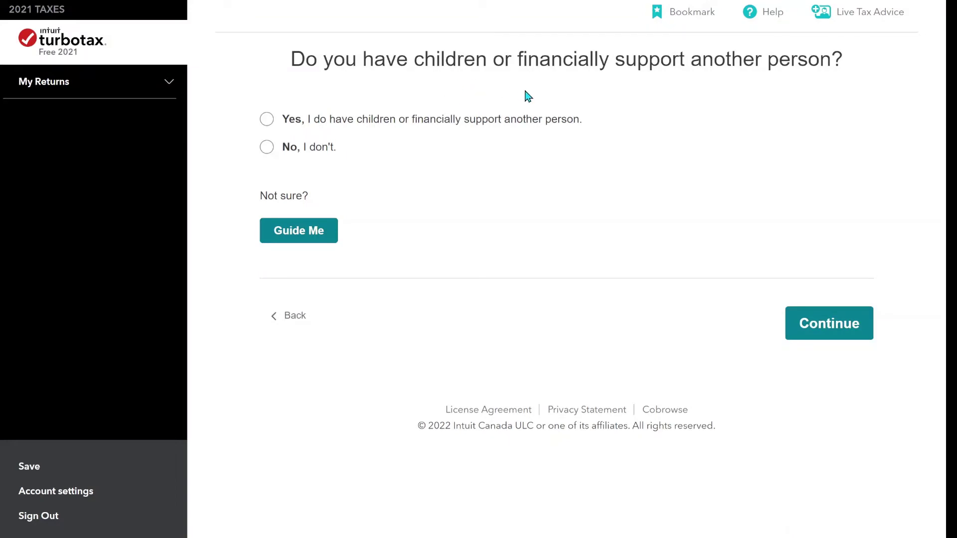
click(268, 152)
click(828, 331)
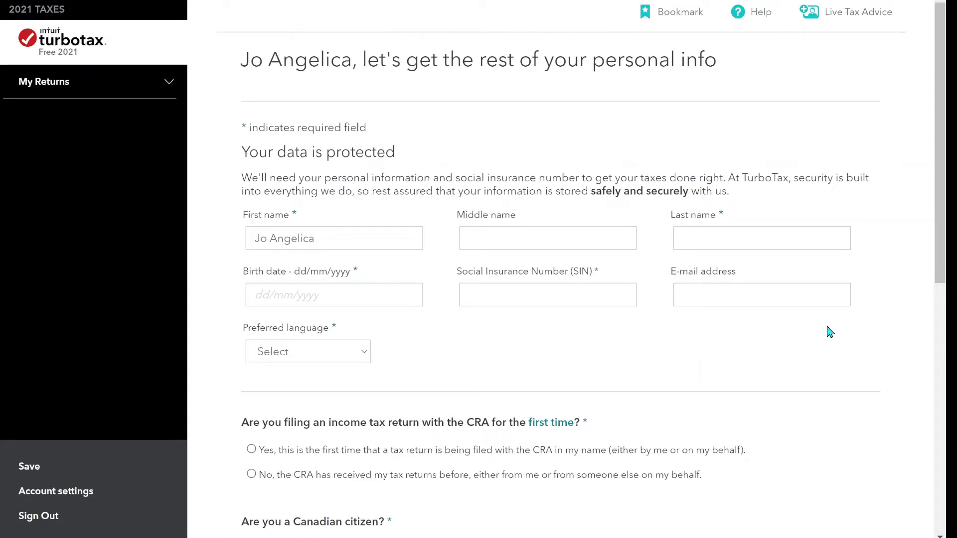
Step: Fill in the last name, birth date and a placeholder Social Insurance Number, and choose English as preferred language
click(533, 291)
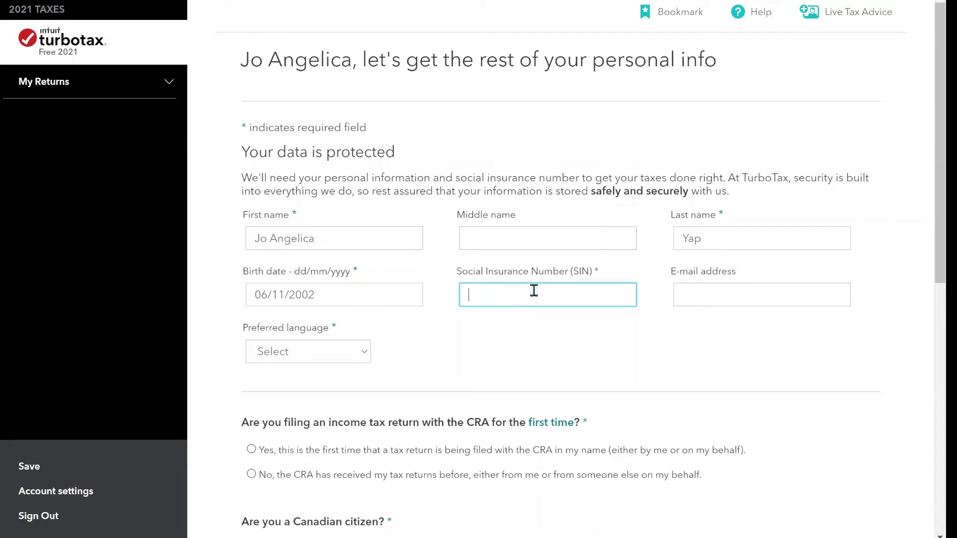
scroll(330, 392, down, 3)
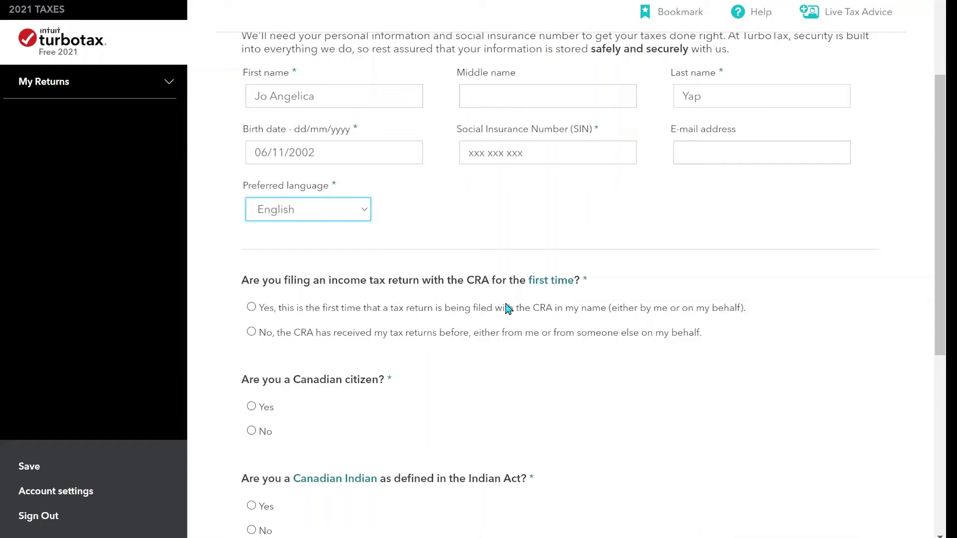
Step: Answer Yes to filing with the CRA for the first time and No to Canadian citizen, Canadian Indian and prior-year returns
click(251, 307)
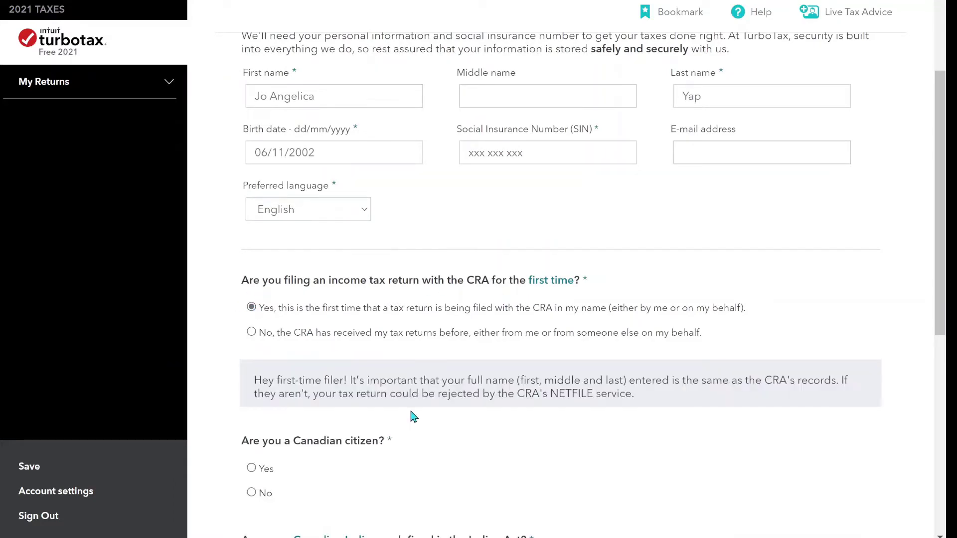
scroll(413, 417, down, 2)
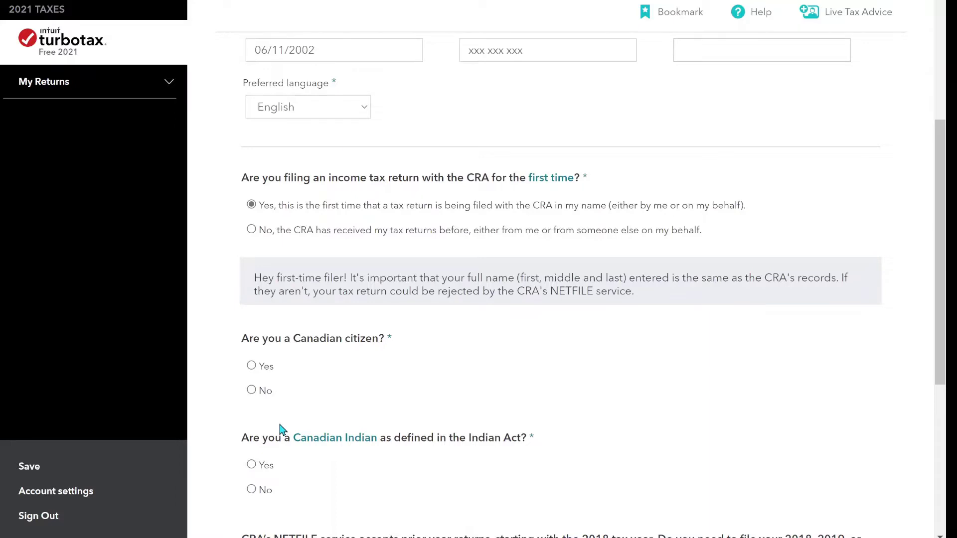
click(251, 390)
scroll(413, 392, down, 2)
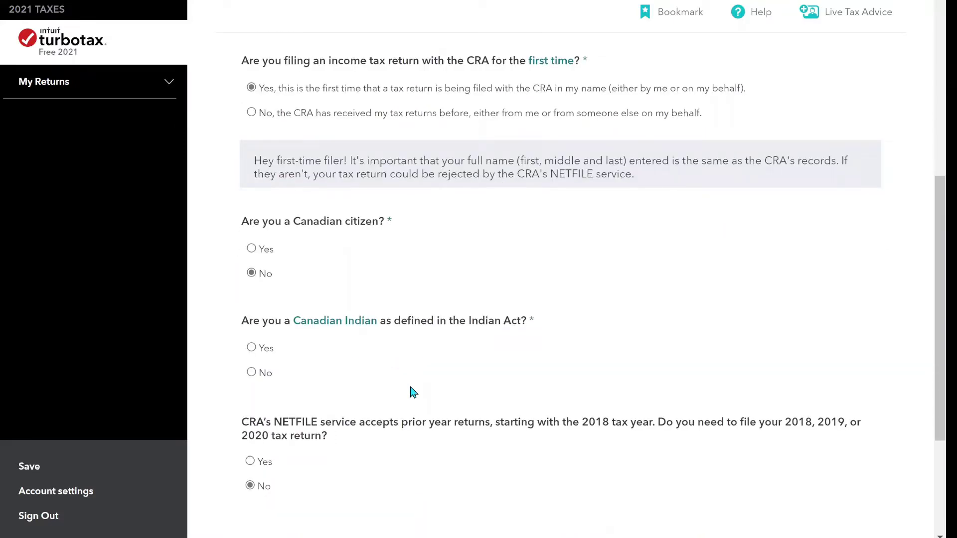
click(251, 375)
scroll(461, 464, down, 1)
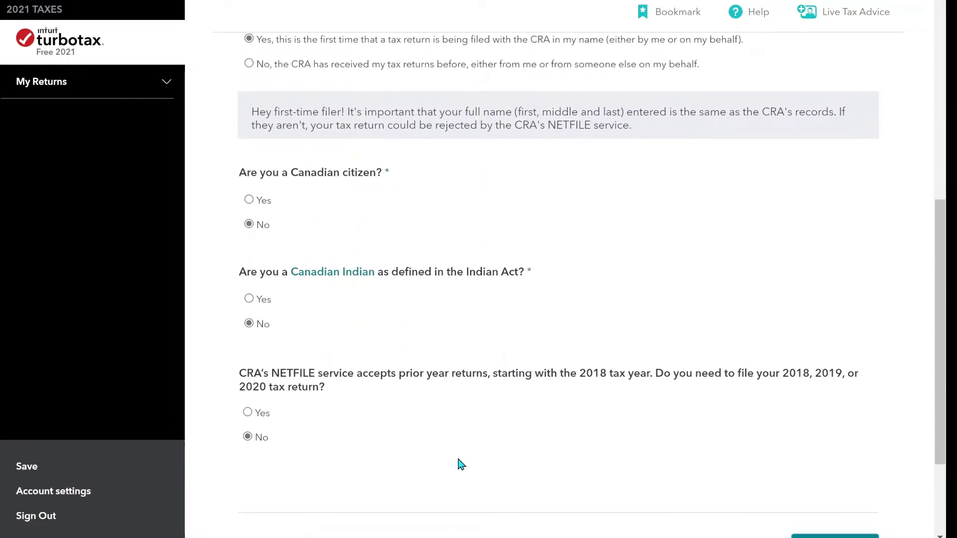
scroll(623, 409, down, 2)
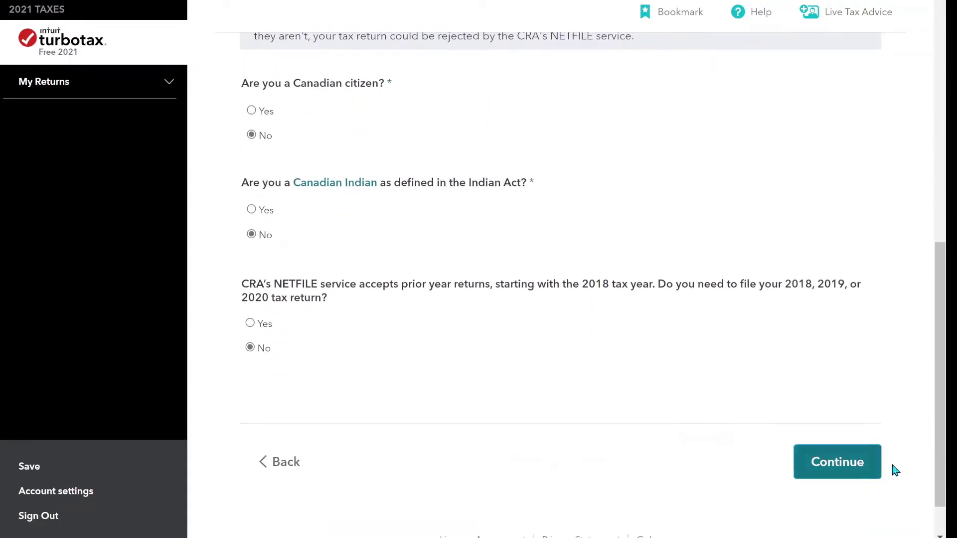
scroll(893, 468, down, 1)
click(832, 424)
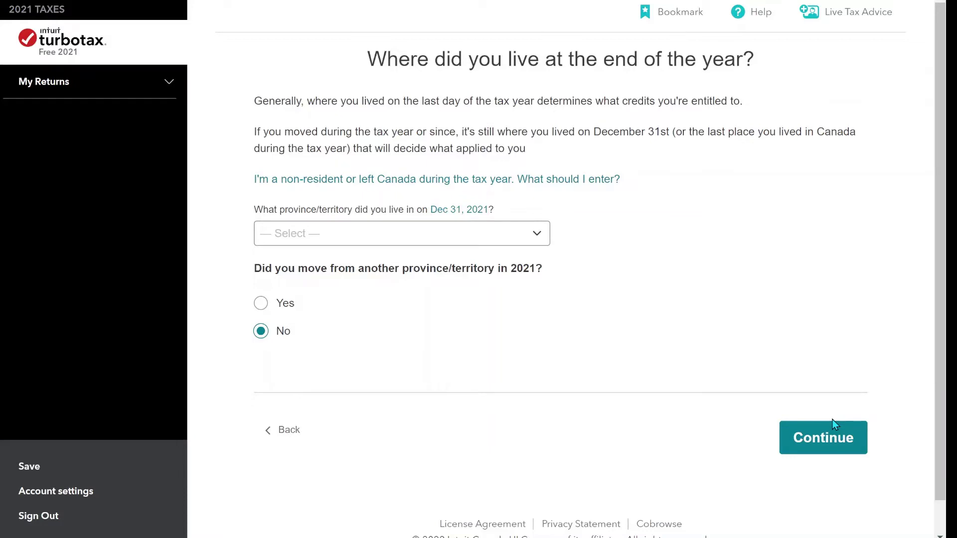
Step: Set the December 31, 2021 province of residence to Ontario and accept No for moving from another province
click(526, 234)
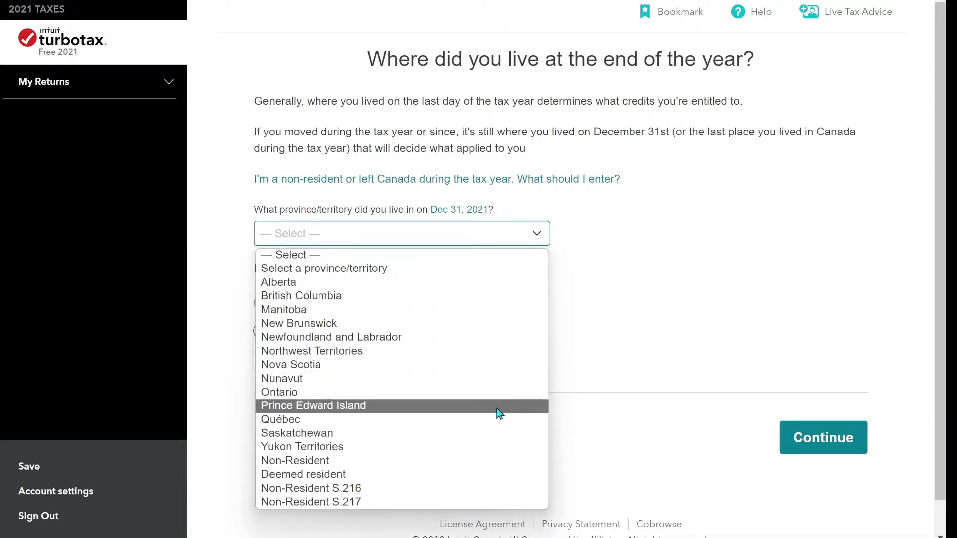
click(499, 393)
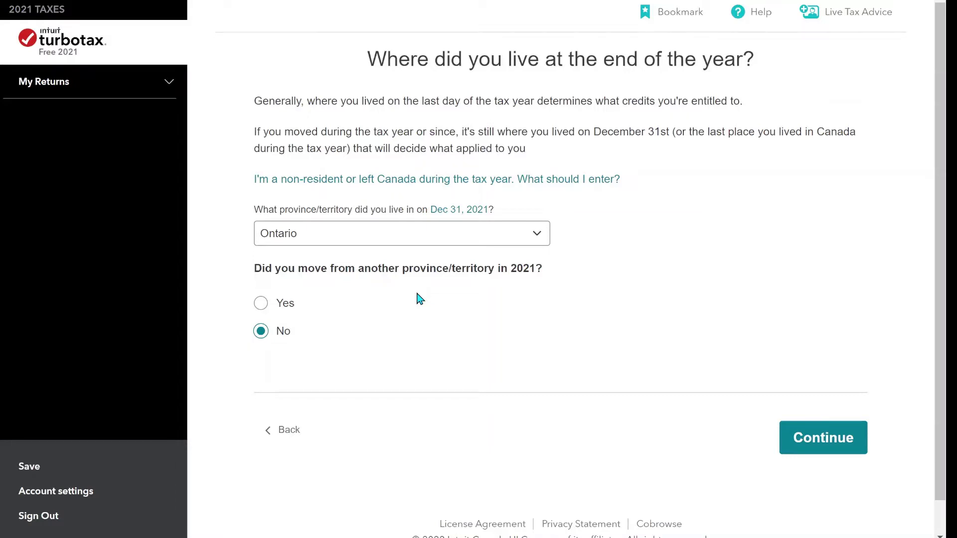
click(842, 444)
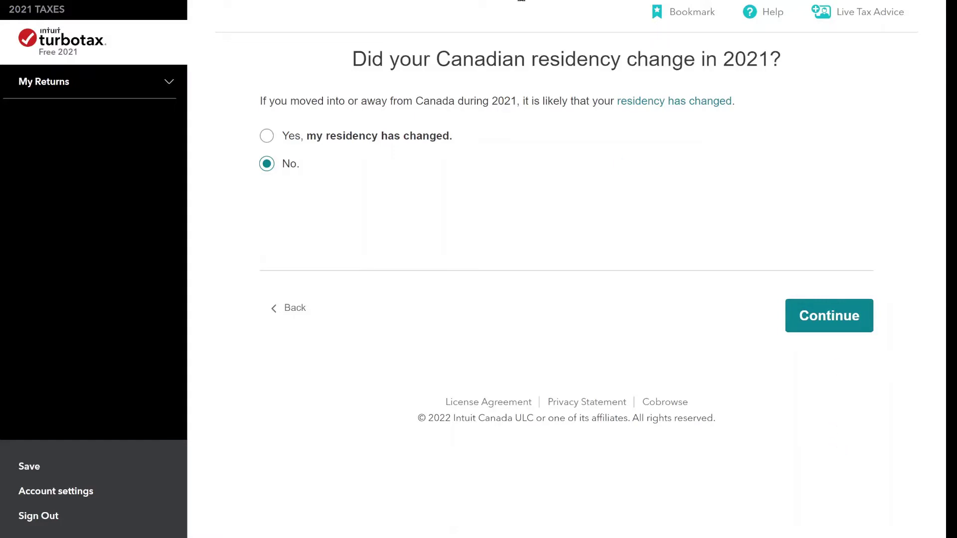
Step: Consult the help on Canadian residency changes, and accept No for a residency change in 2021
click(650, 104)
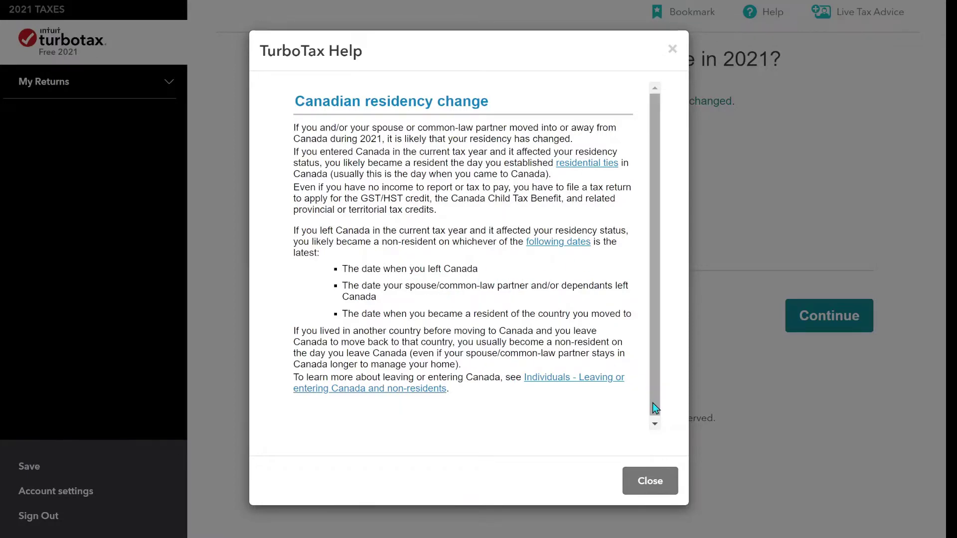
click(650, 488)
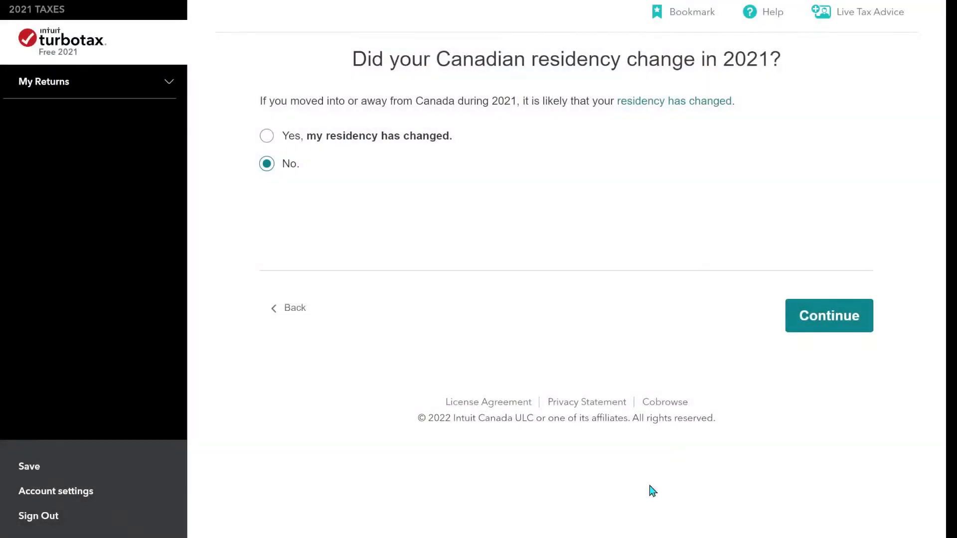
click(812, 318)
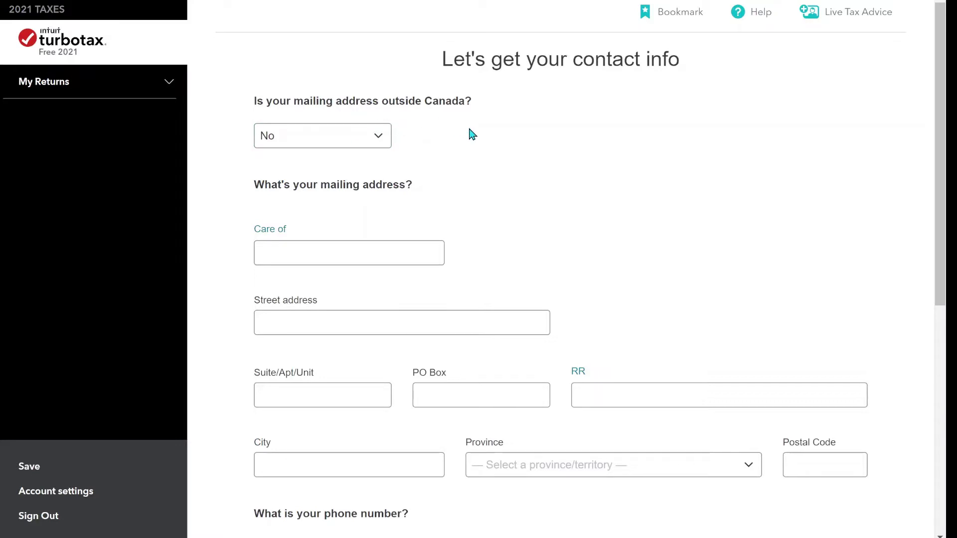
scroll(472, 134, down, 2)
scroll(472, 135, up, 1)
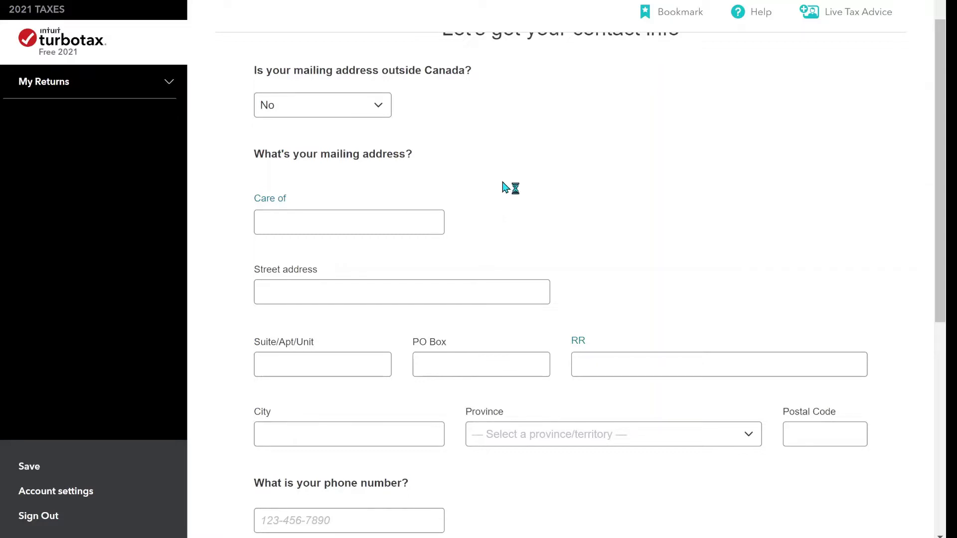
Step: Leave the contact information fields blank, answer Yes to changing the mailing address this year, and continue
scroll(503, 187, down, 2)
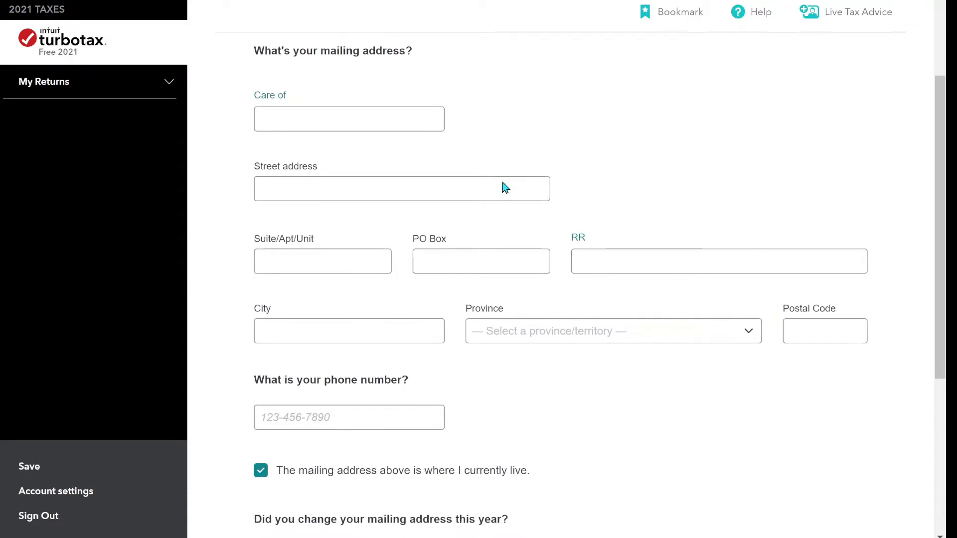
scroll(503, 187, down, 2)
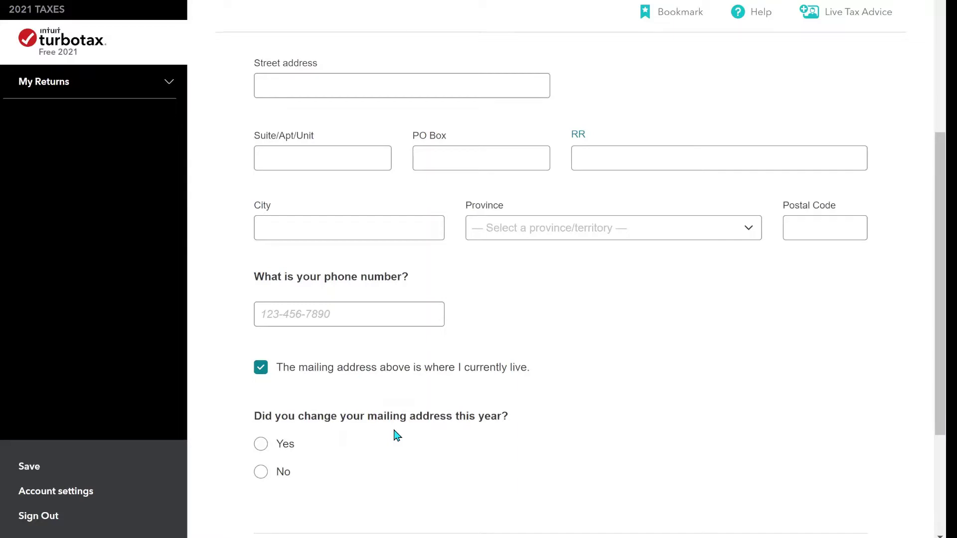
click(261, 448)
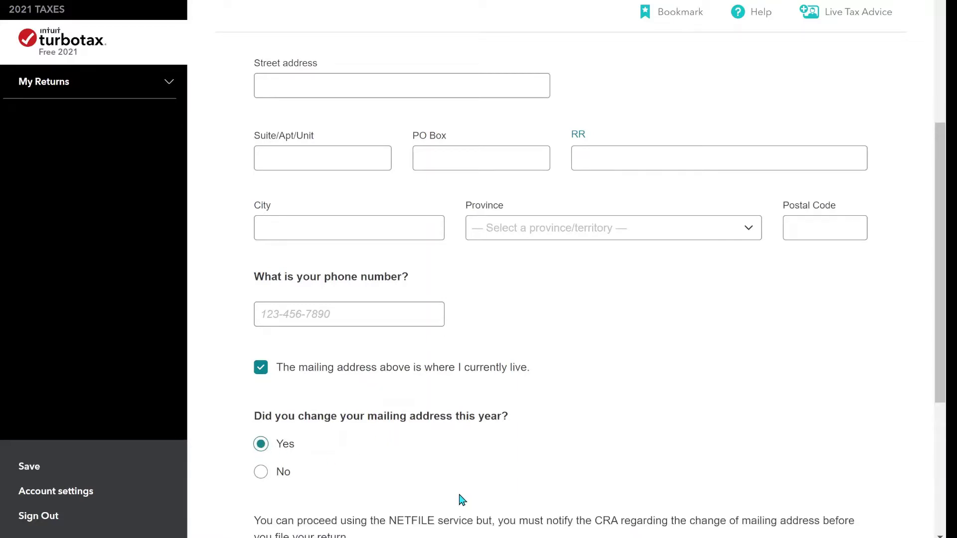
scroll(459, 498, up, 1)
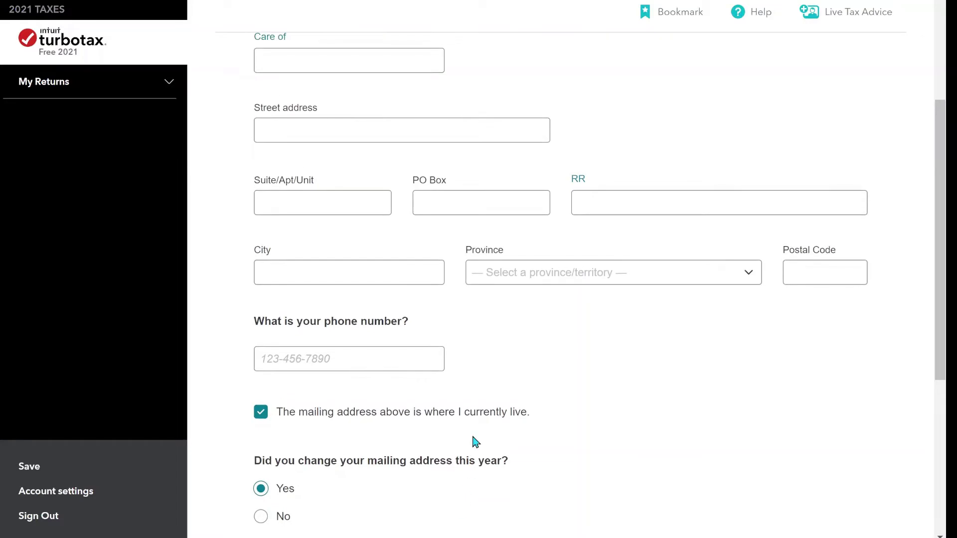
scroll(474, 441, down, 1)
scroll(475, 442, down, 3)
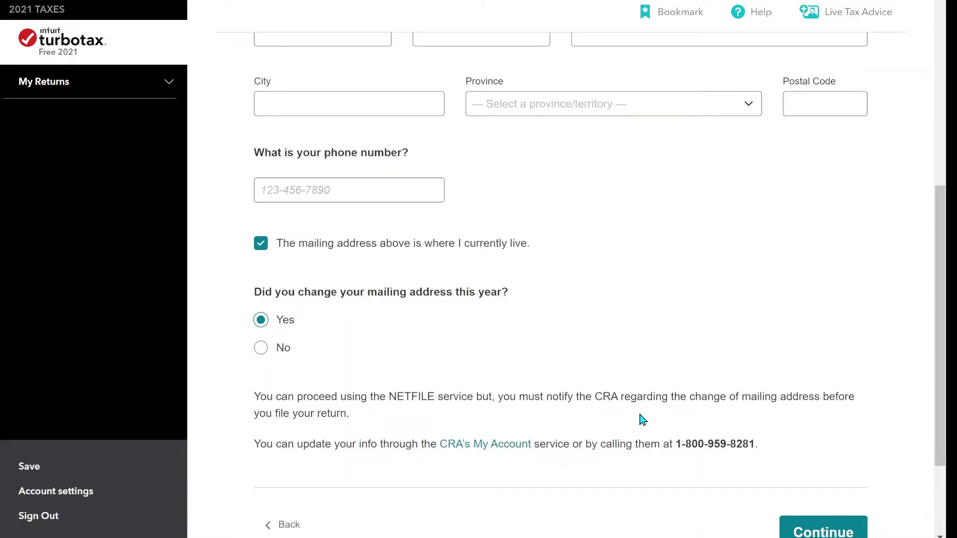
click(824, 532)
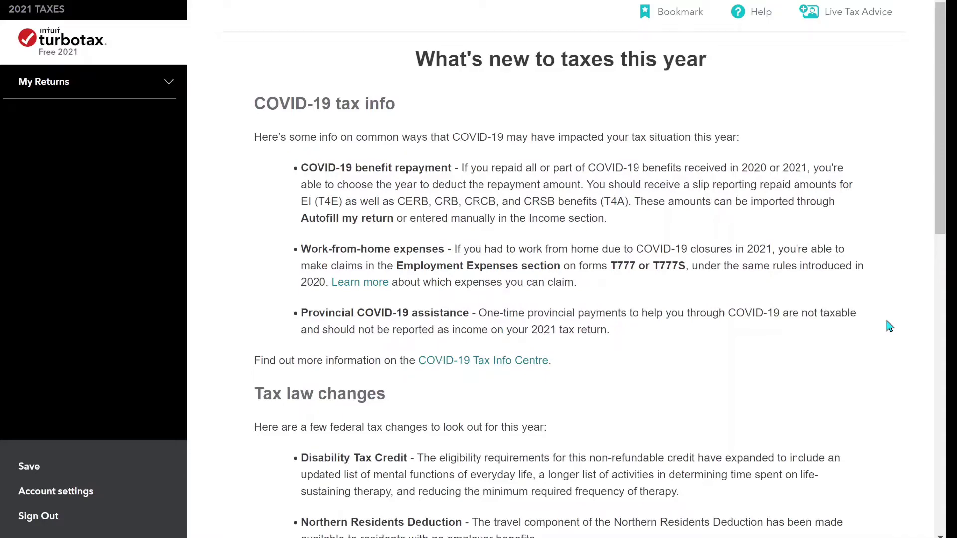
Step: Review the COVID-19 tax info and the federal and provincial tax changes for this year
scroll(889, 327, down, 10)
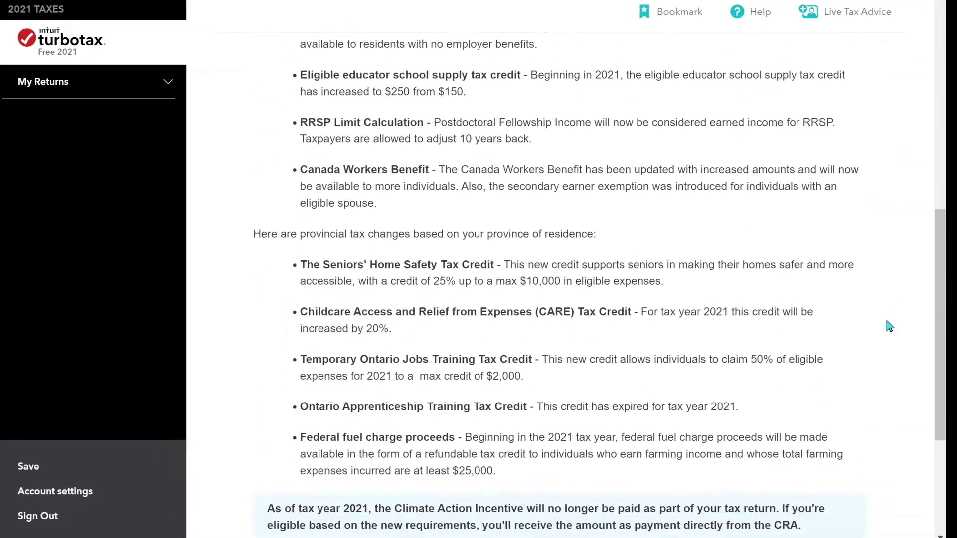
scroll(890, 327, down, 3)
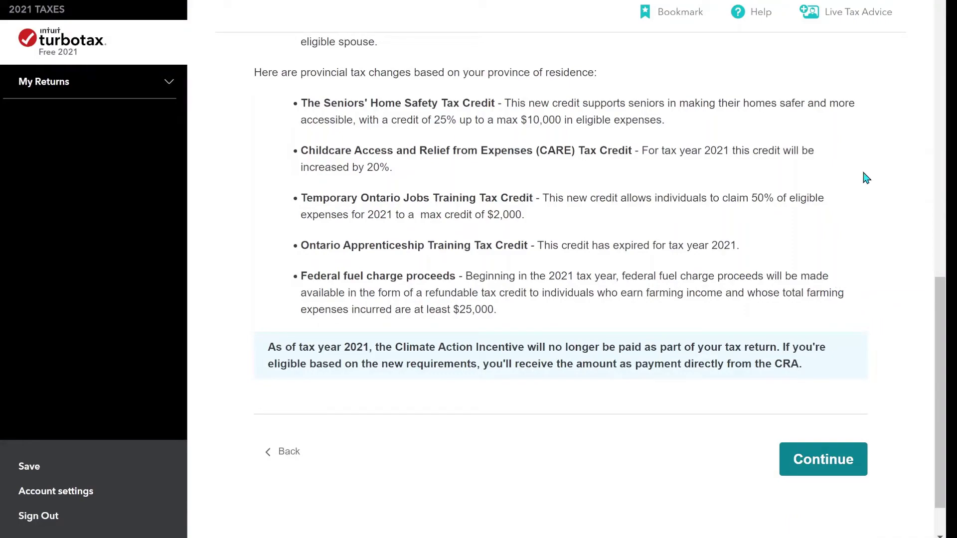
scroll(866, 178, up, 4)
scroll(866, 178, up, 8)
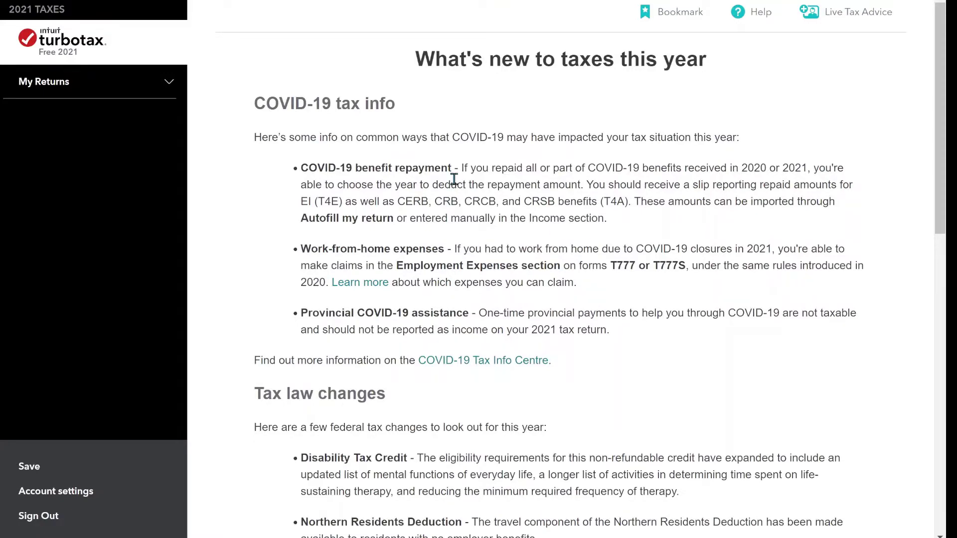
scroll(454, 179, down, 9)
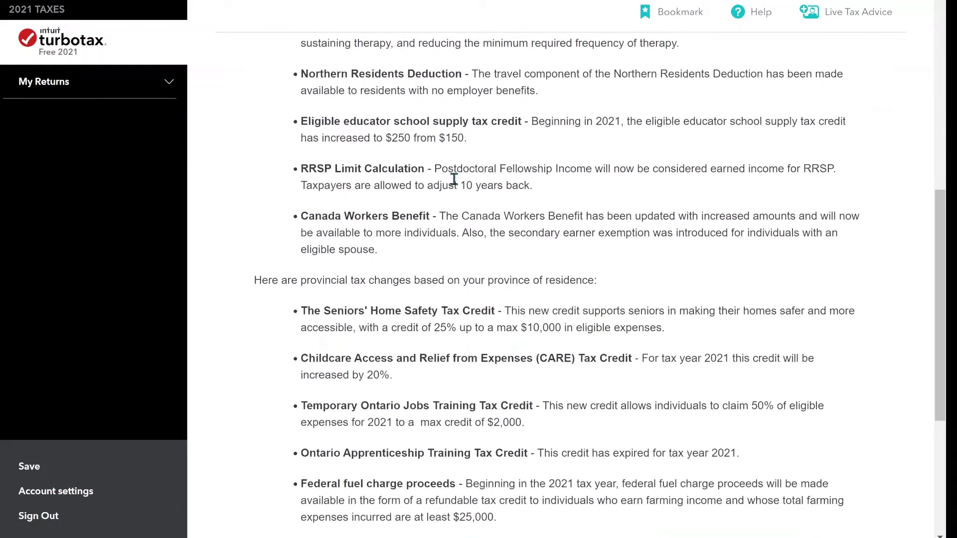
scroll(454, 180, down, 3)
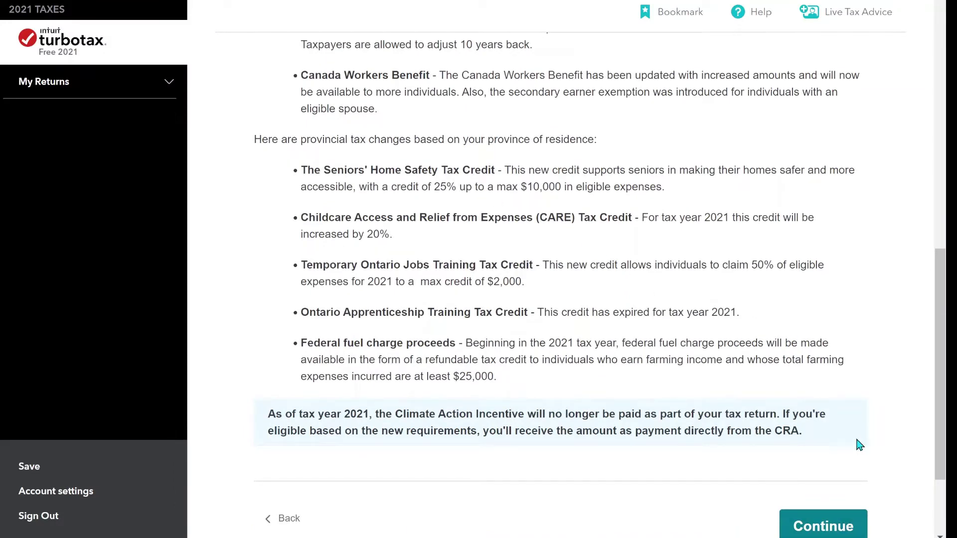
scroll(860, 445, down, 1)
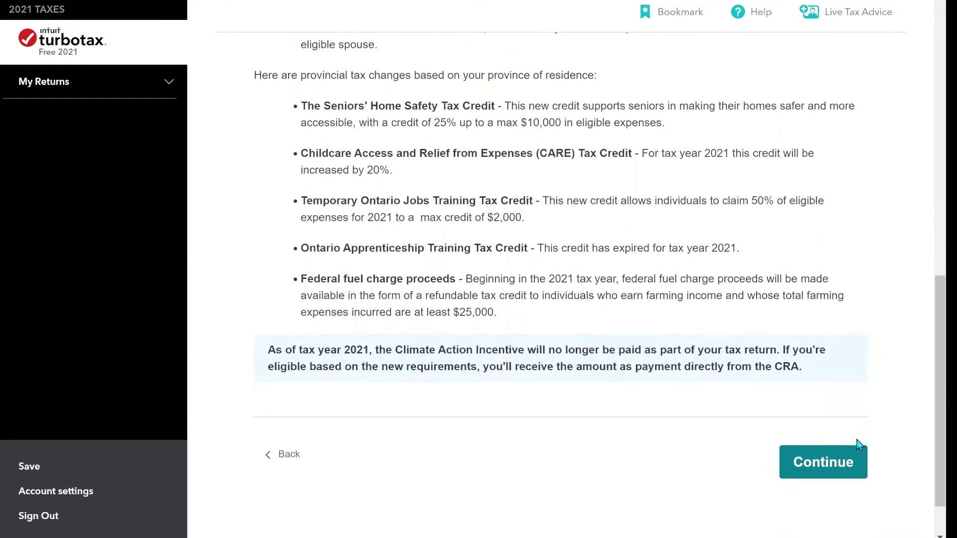
Step: Proceed to the 2021 income questions, answer Yes to having worked, and select being employed with T4 employment income
click(832, 468)
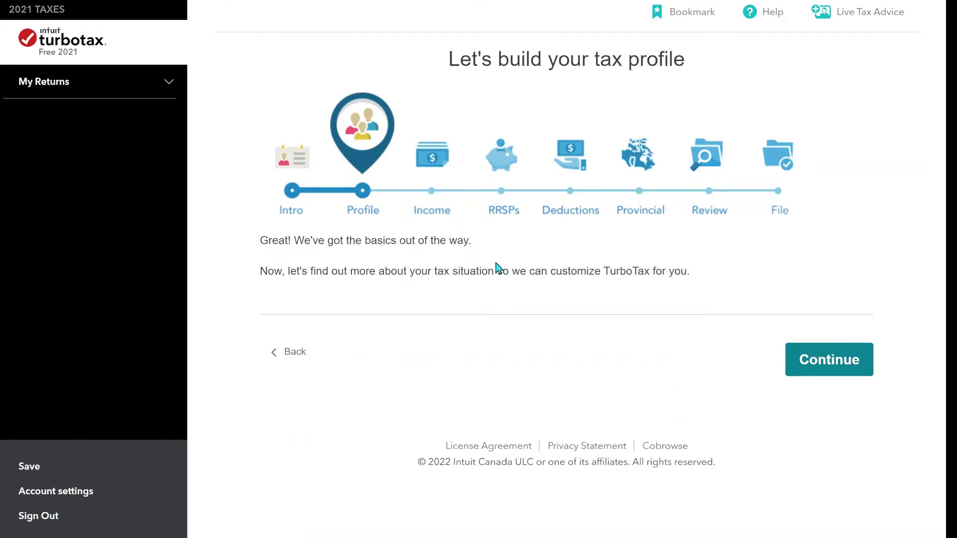
click(841, 369)
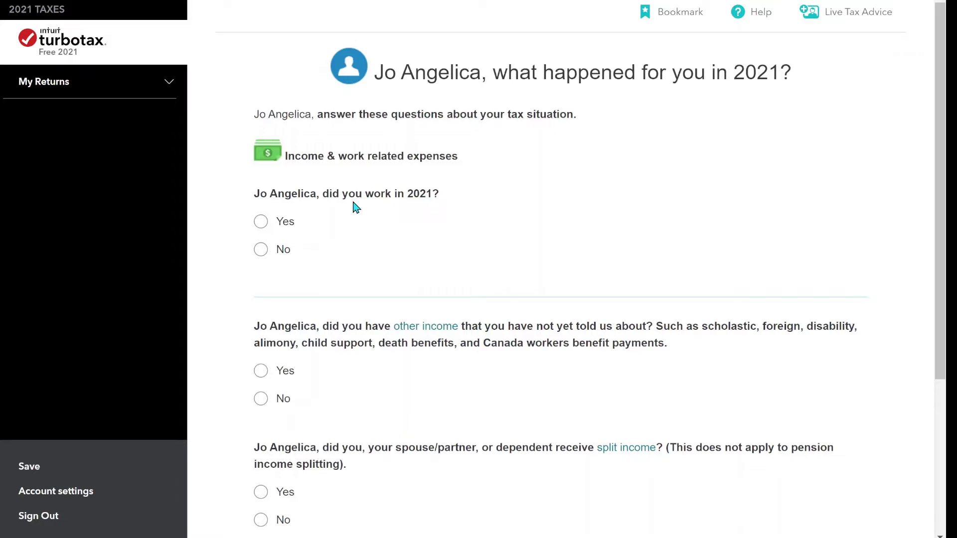
click(265, 223)
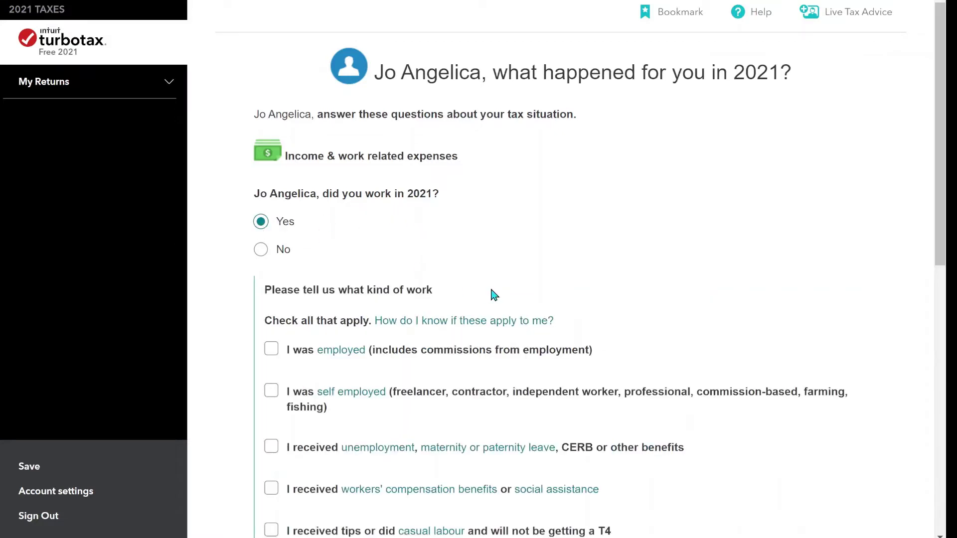
scroll(494, 327, down, 3)
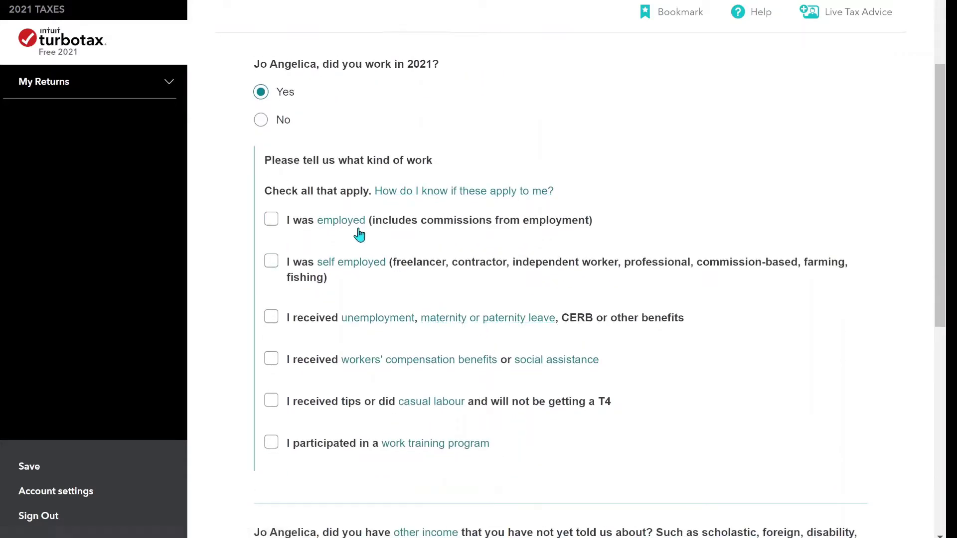
click(271, 221)
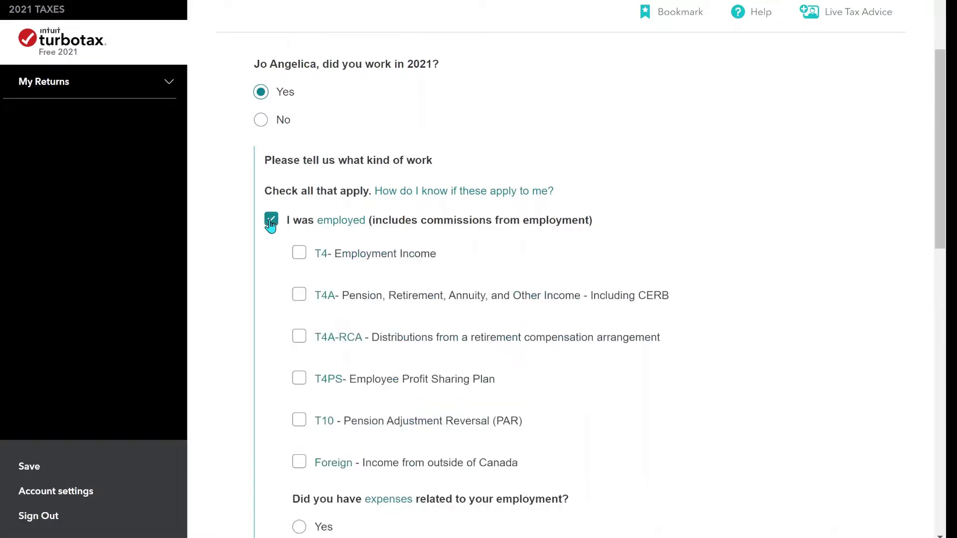
click(300, 254)
Step: Answer No to having expenses related to employment
scroll(748, 387, down, 5)
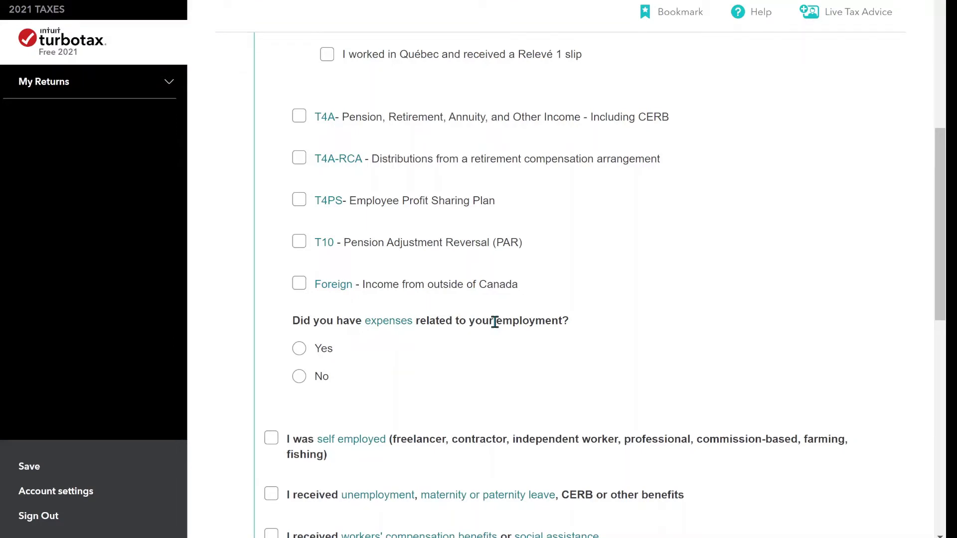
click(301, 377)
click(299, 376)
Step: Answer No to both other income and split income, and continue to the registered savings plans and investments questions
scroll(705, 342, down, 4)
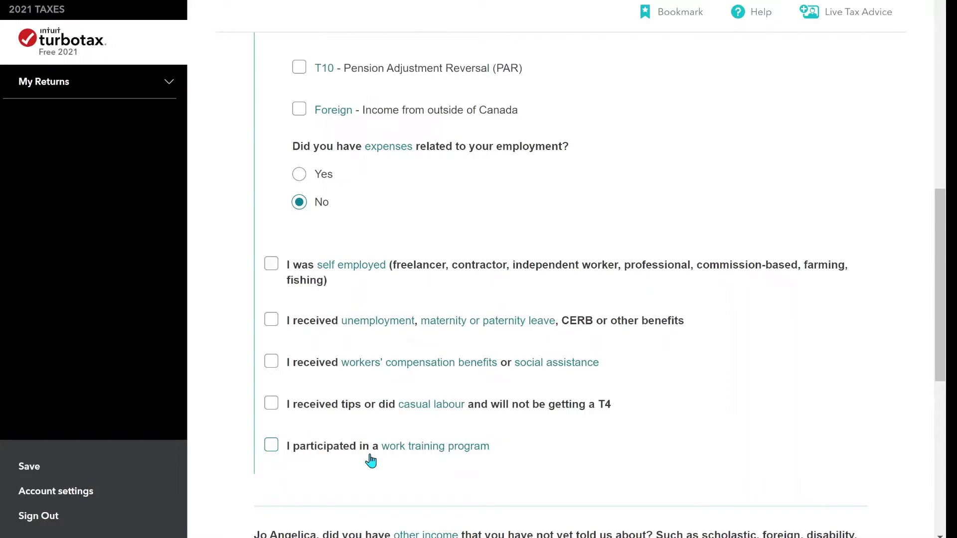
scroll(370, 461, down, 2)
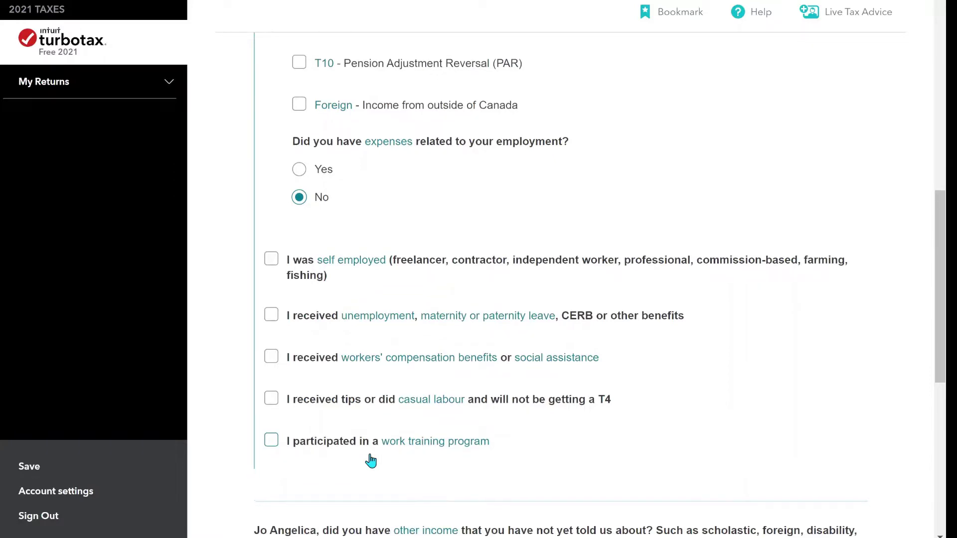
scroll(369, 454, down, 1)
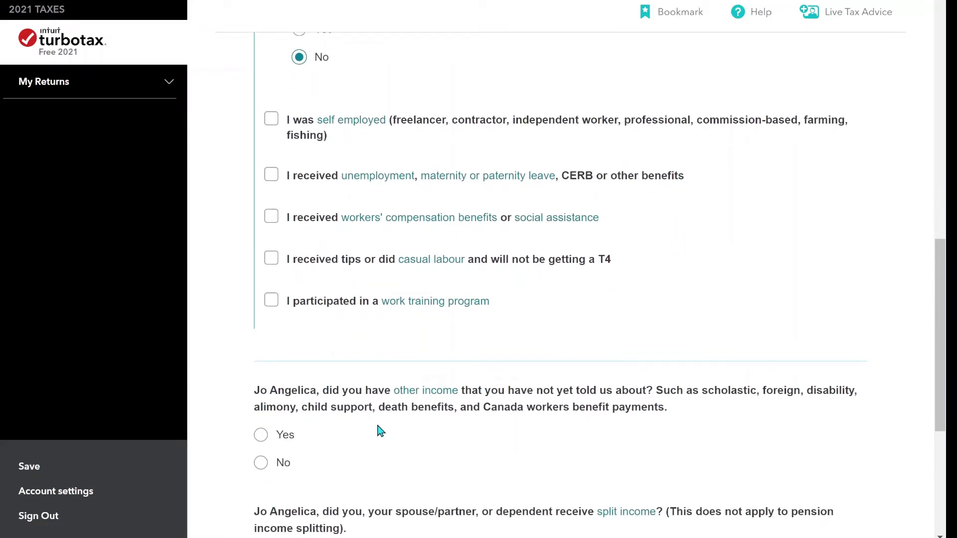
scroll(381, 431, down, 1)
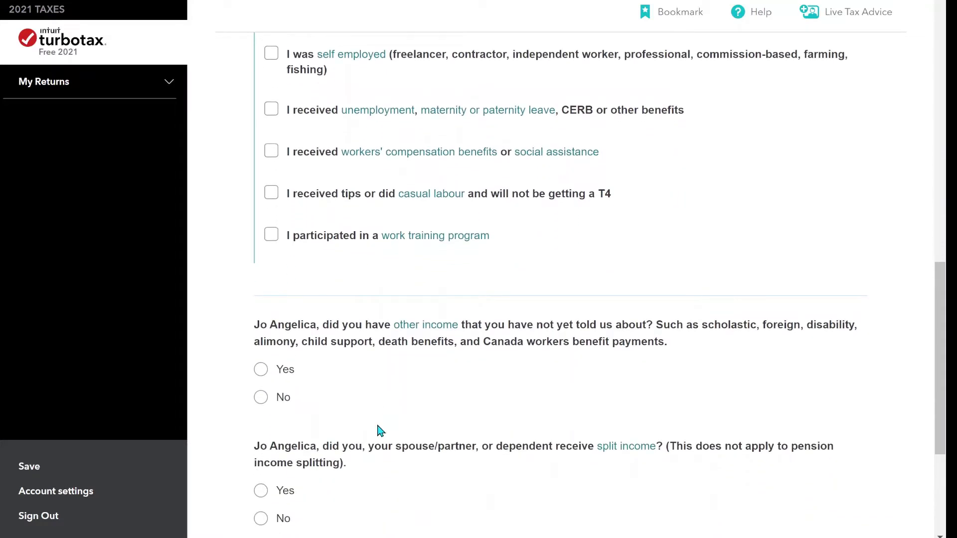
click(260, 397)
scroll(370, 392, down, 1)
scroll(370, 393, down, 1)
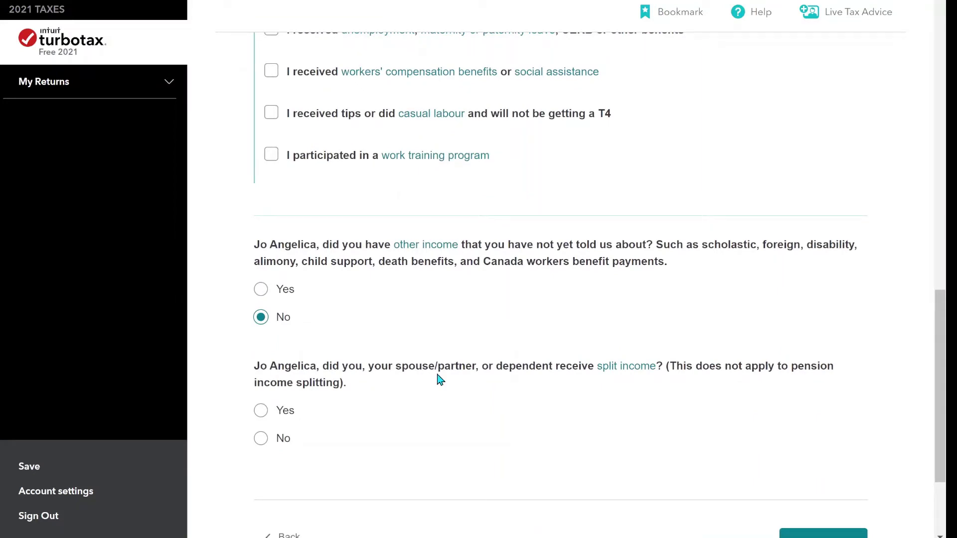
click(269, 440)
scroll(538, 412, down, 3)
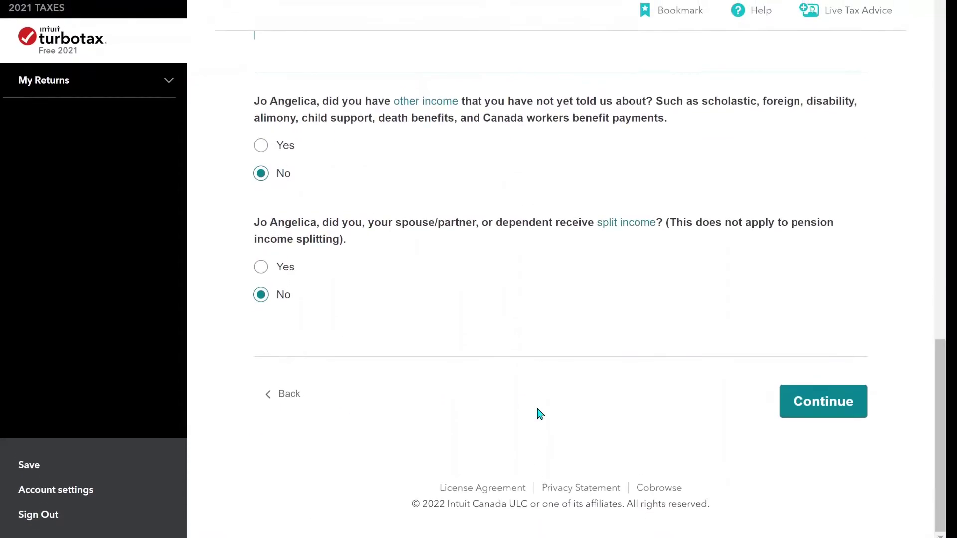
right_click(822, 402)
click(823, 405)
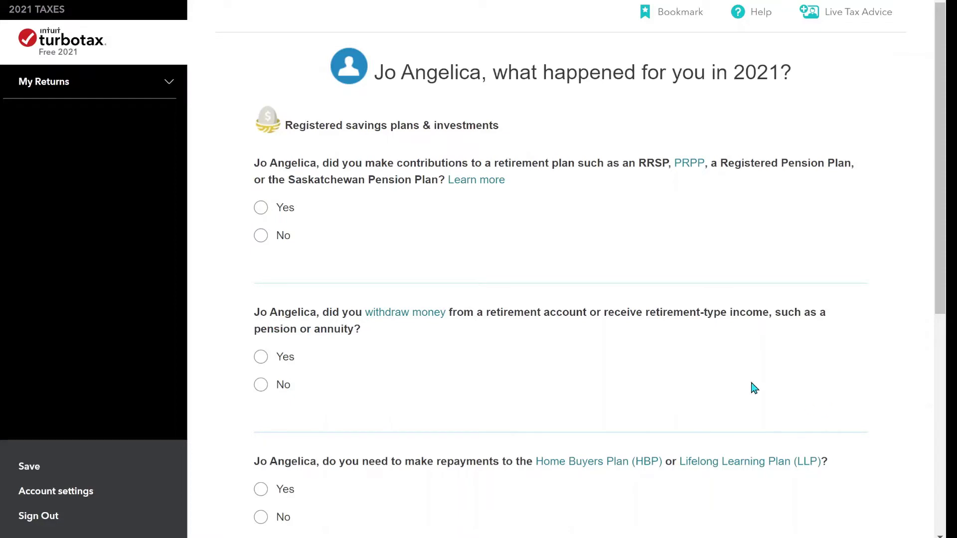
Step: Answer No to retirement plan contributions and No to retirement account withdrawals or retirement-type income
click(259, 237)
click(263, 394)
drag(263, 395, 355, 400)
Step: Consult the help definitions of the Home Buyers' Plan (HBP) and the Lifelong Learning Plan (LLP)
scroll(358, 402, down, 1)
scroll(358, 401, down, 3)
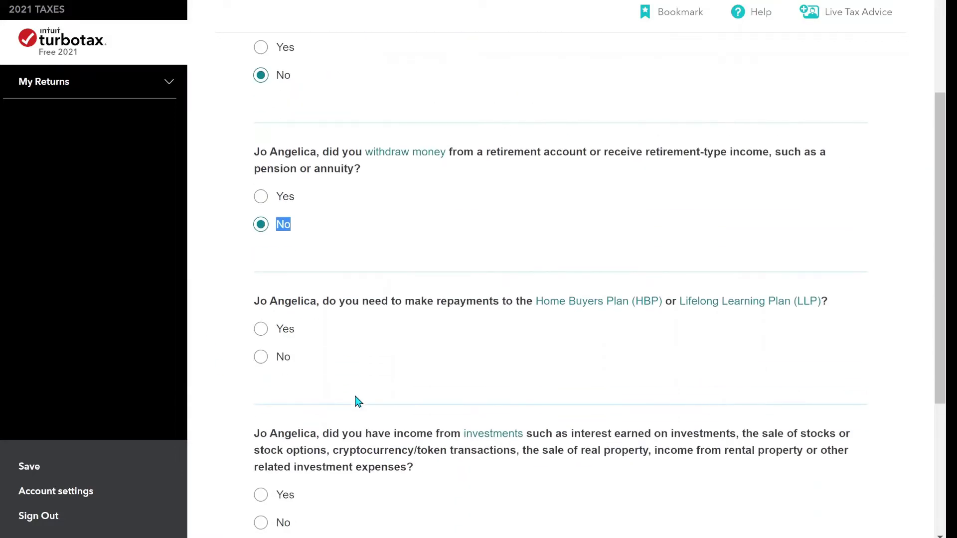
click(446, 309)
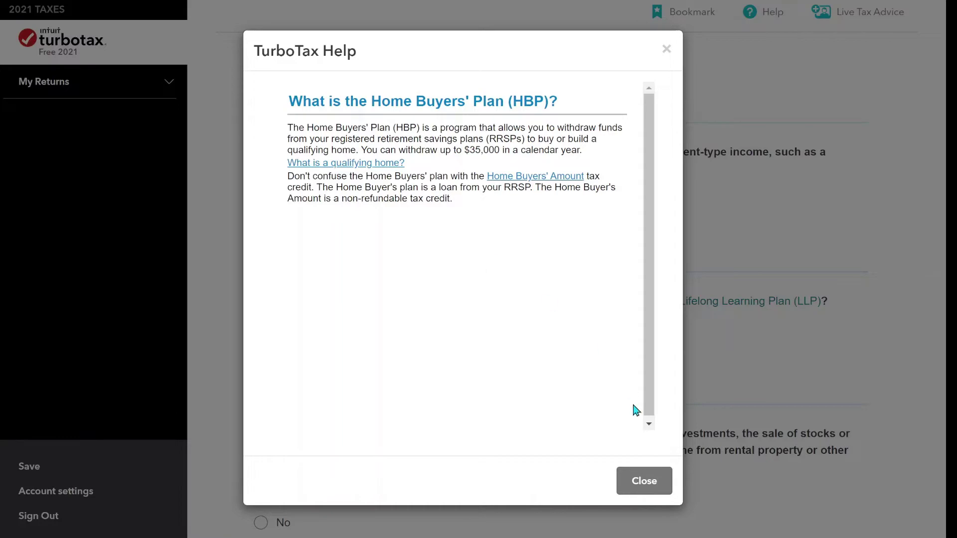
click(643, 494)
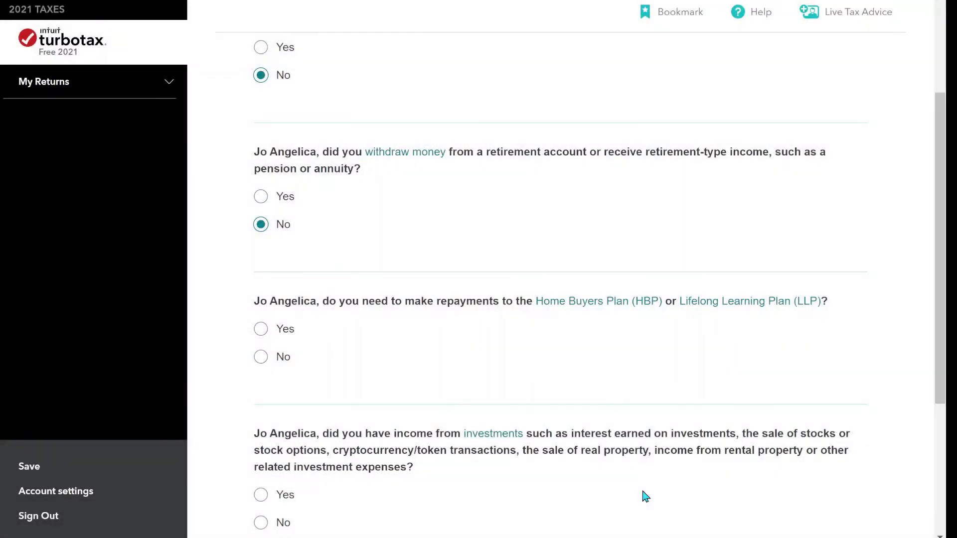
click(795, 304)
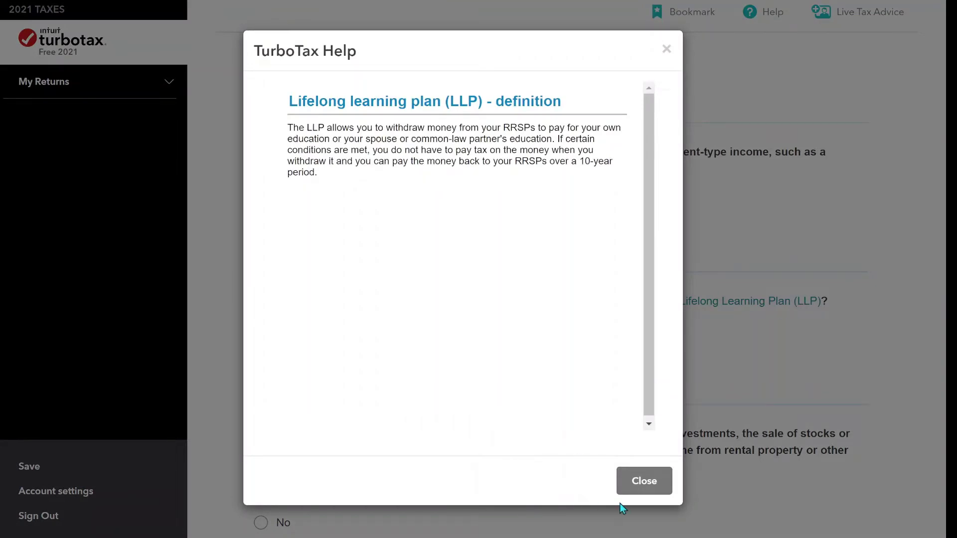
click(640, 488)
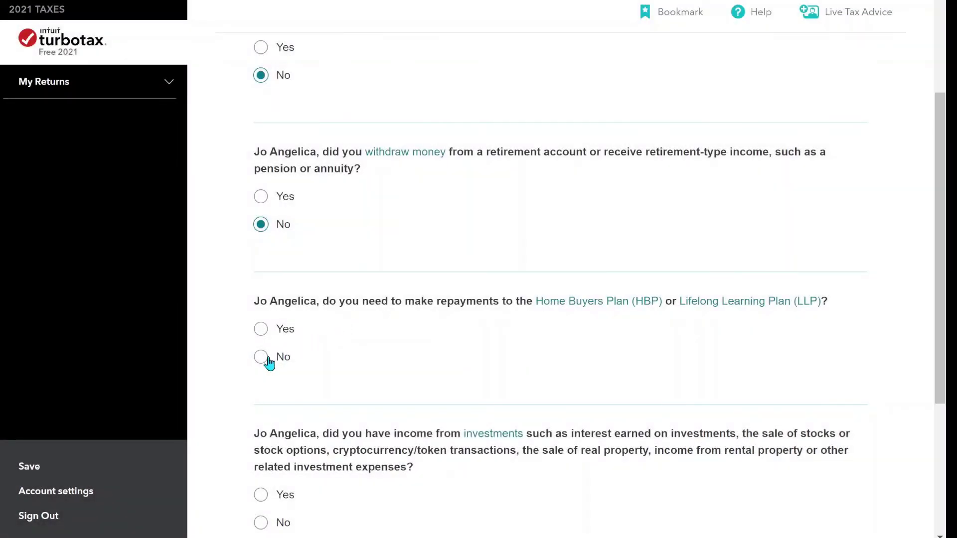
Step: Answer No to HBP or LLP repayments and No to investment income, and continue to the student and property questions
click(274, 358)
scroll(399, 359, down, 2)
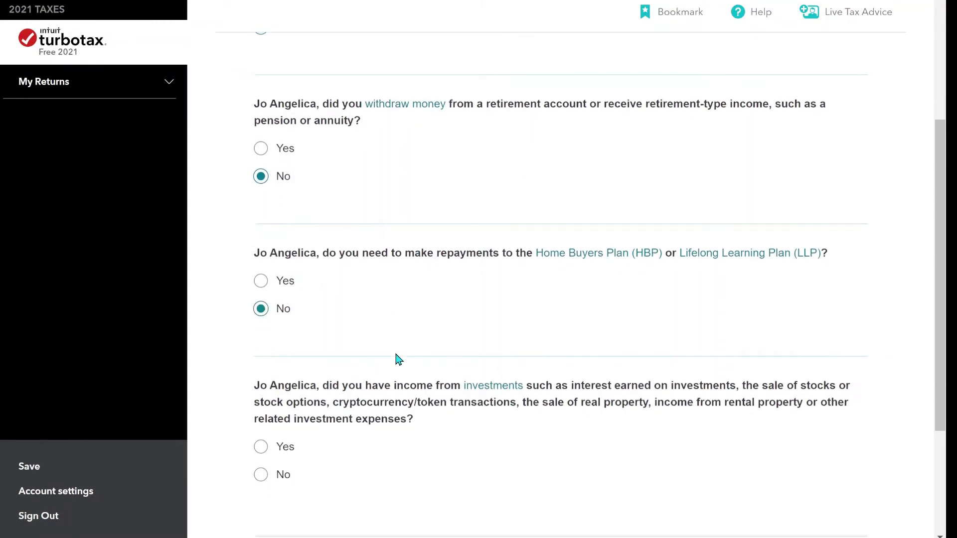
scroll(398, 359, up, 1)
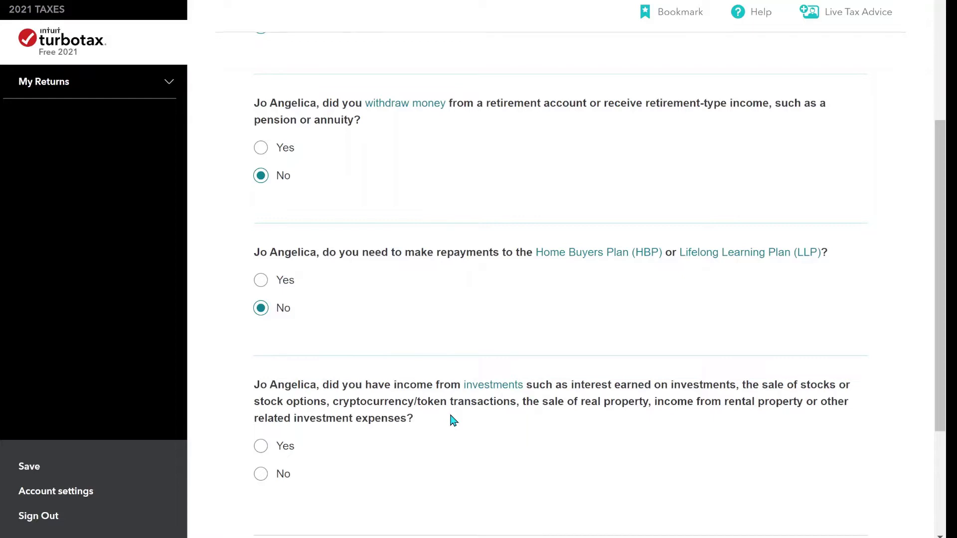
click(261, 474)
scroll(633, 449, down, 2)
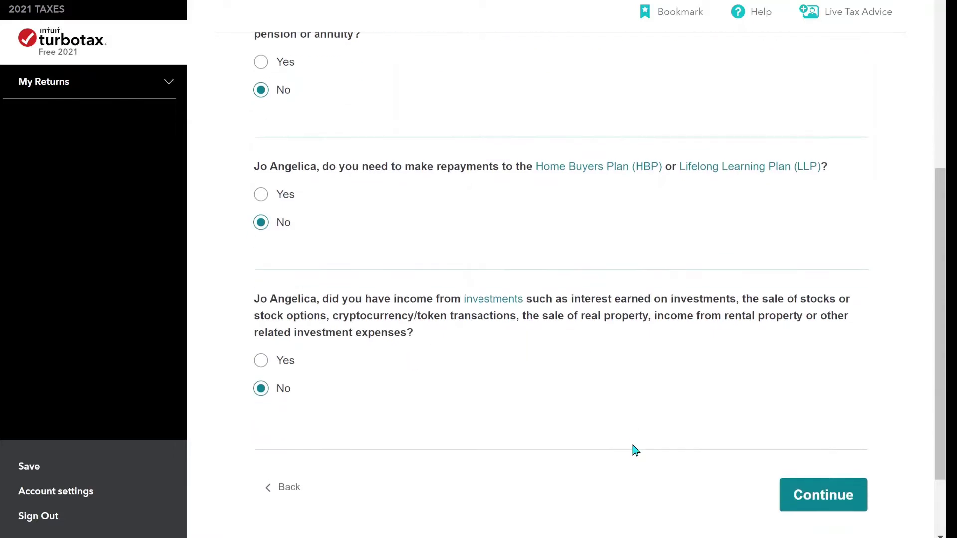
click(837, 499)
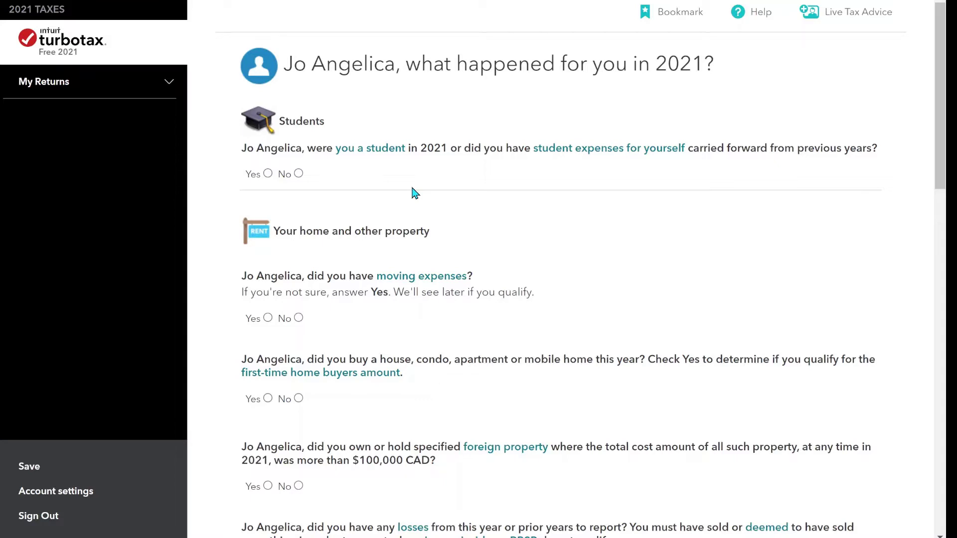
Step: Answer Yes to being a student in 2021, selecting tuition fees on a T2202 or TL11 slip and textbooks and supplies
click(268, 174)
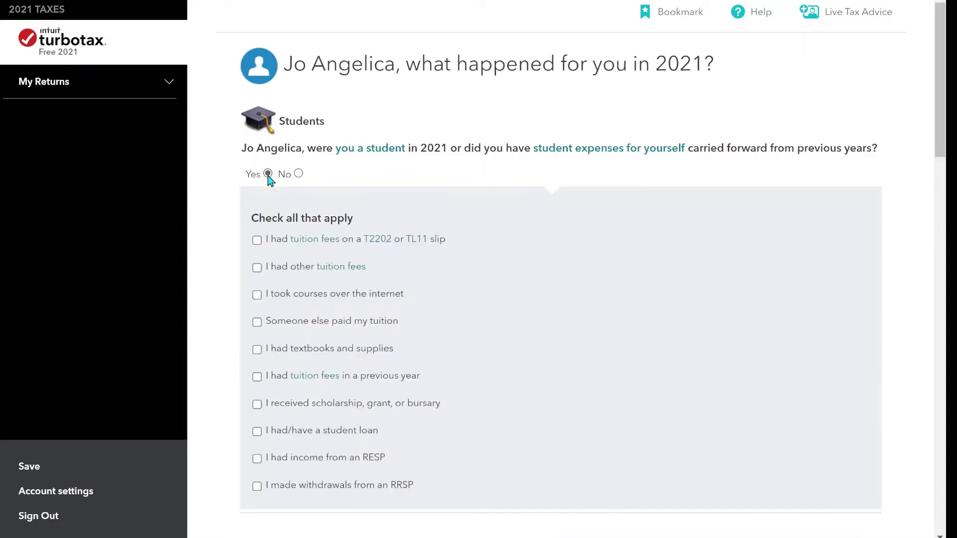
click(258, 241)
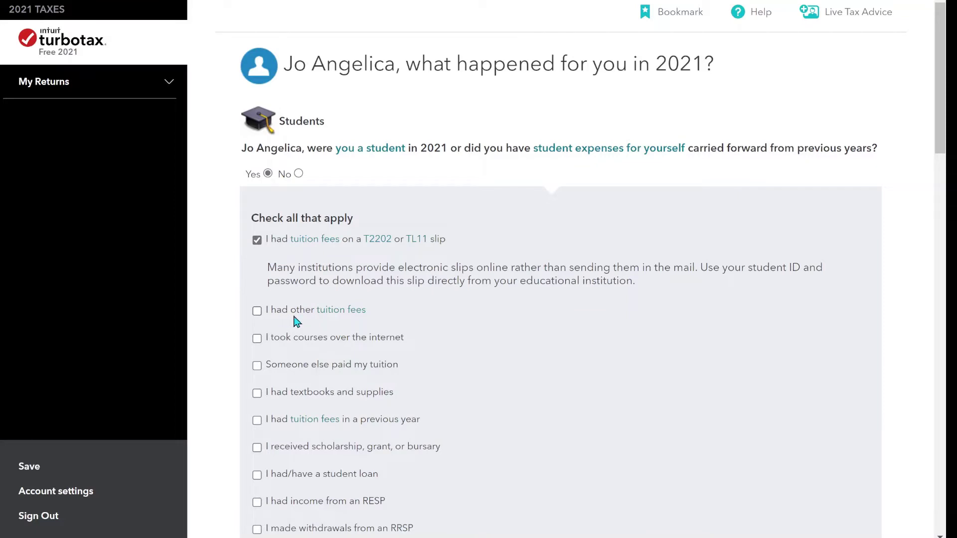
scroll(322, 327, down, 1)
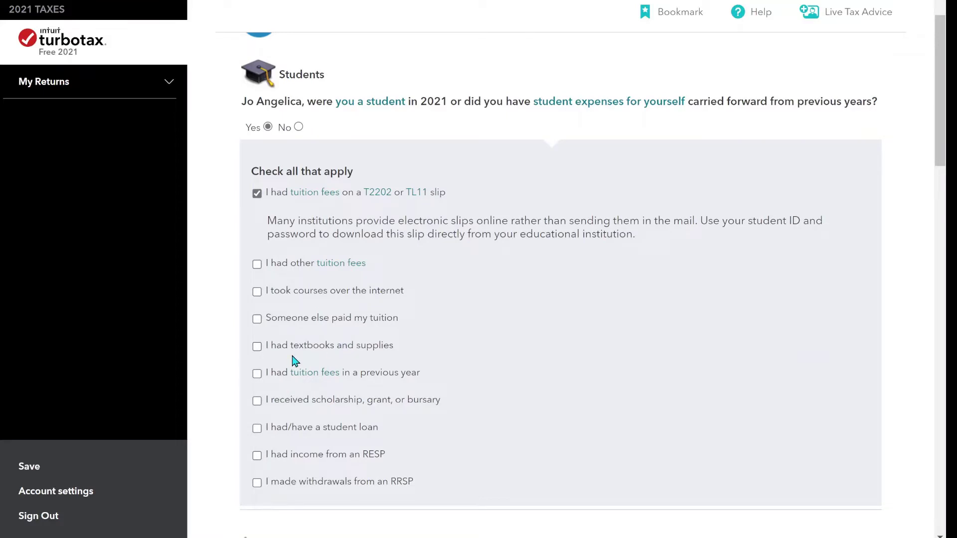
click(257, 348)
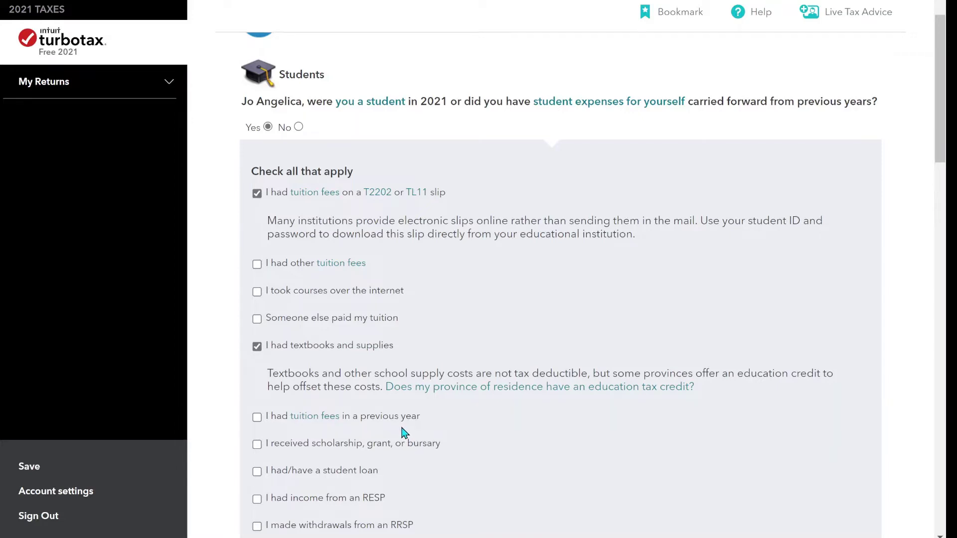
Step: Answer No to moving expenses, to buying a home this year and to owning foreign property over $100,000 CAD
scroll(404, 432, down, 2)
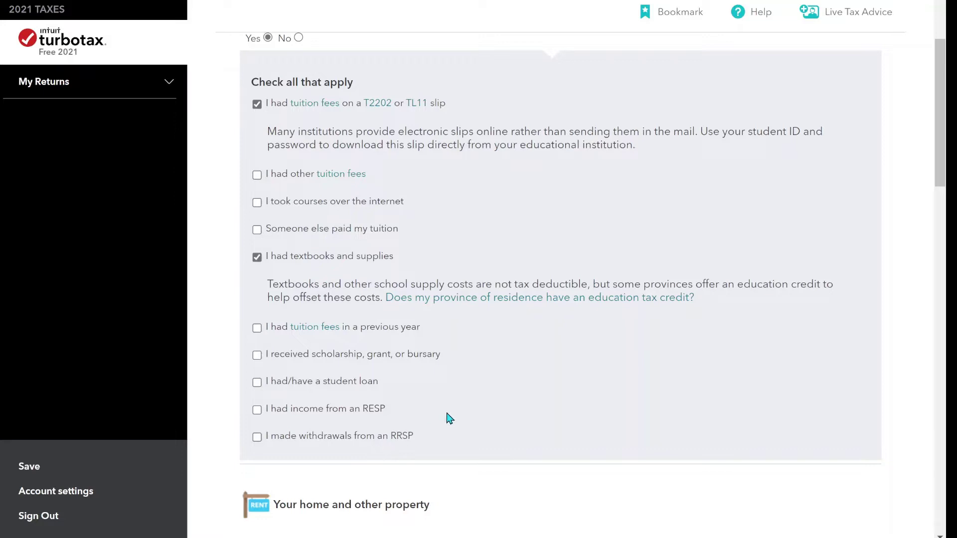
scroll(453, 414, down, 2)
scroll(455, 413, down, 3)
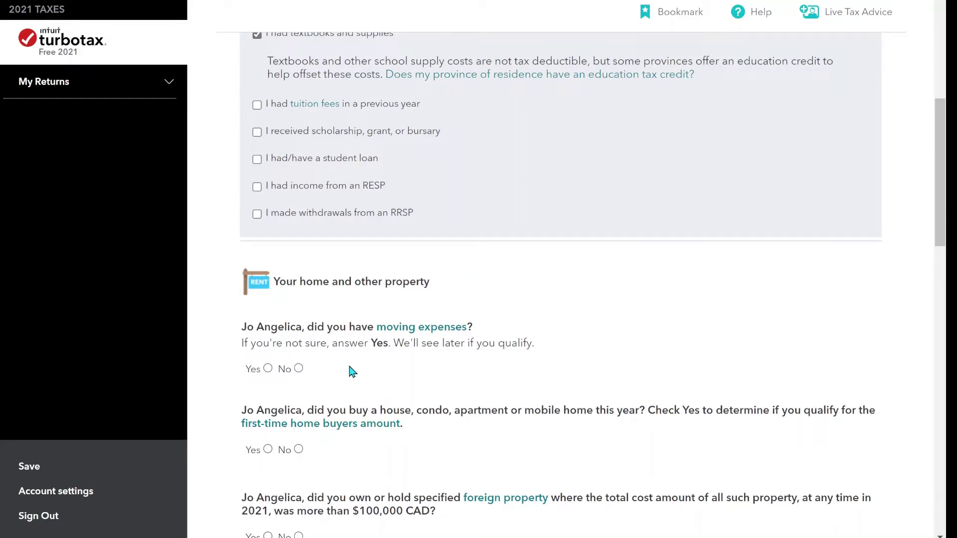
click(299, 369)
scroll(492, 463, down, 1)
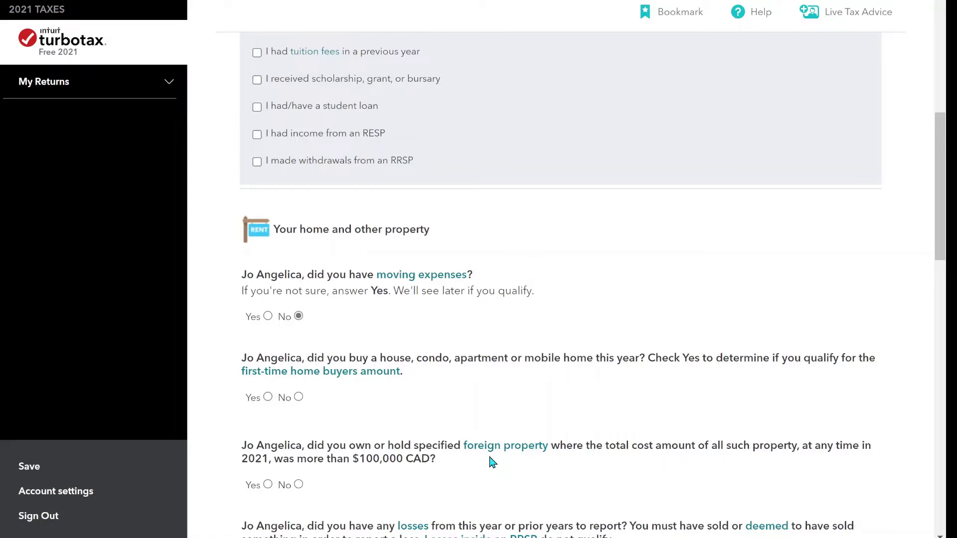
click(299, 398)
scroll(377, 424, down, 1)
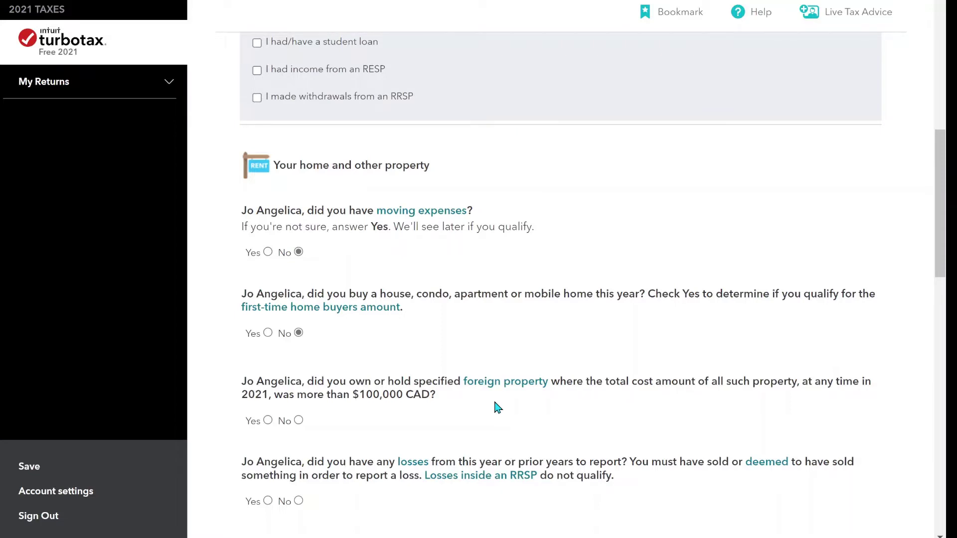
click(300, 422)
Step: Answer No to losses to report, to disposing of a principal residence and to Home Accessibility Tax Credit expenses
scroll(387, 453, down, 1)
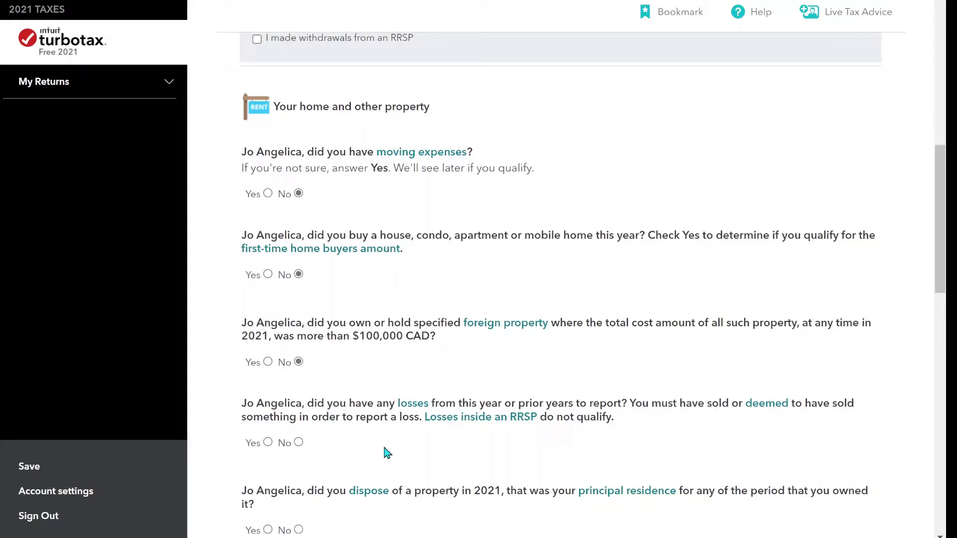
click(299, 442)
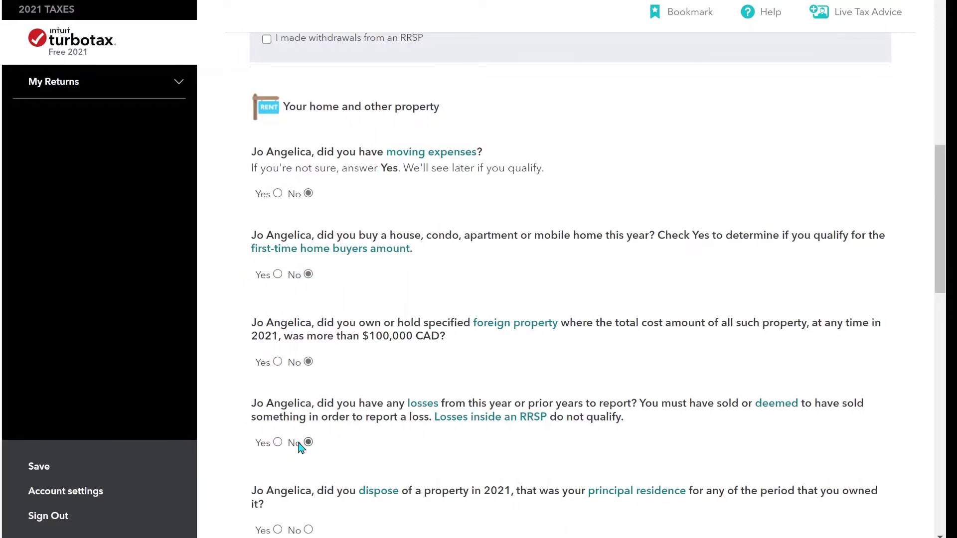
scroll(359, 451, down, 1)
scroll(361, 453, down, 1)
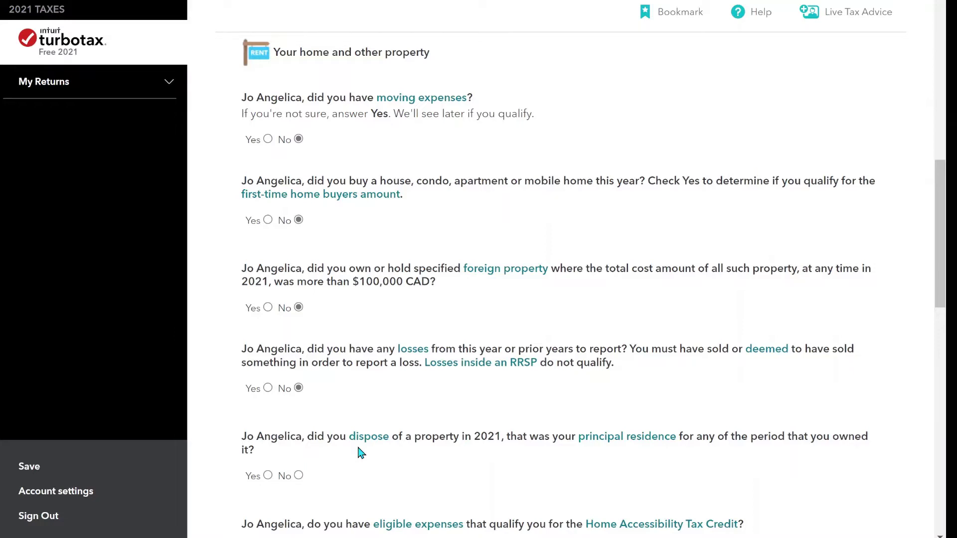
click(299, 476)
scroll(380, 456, down, 2)
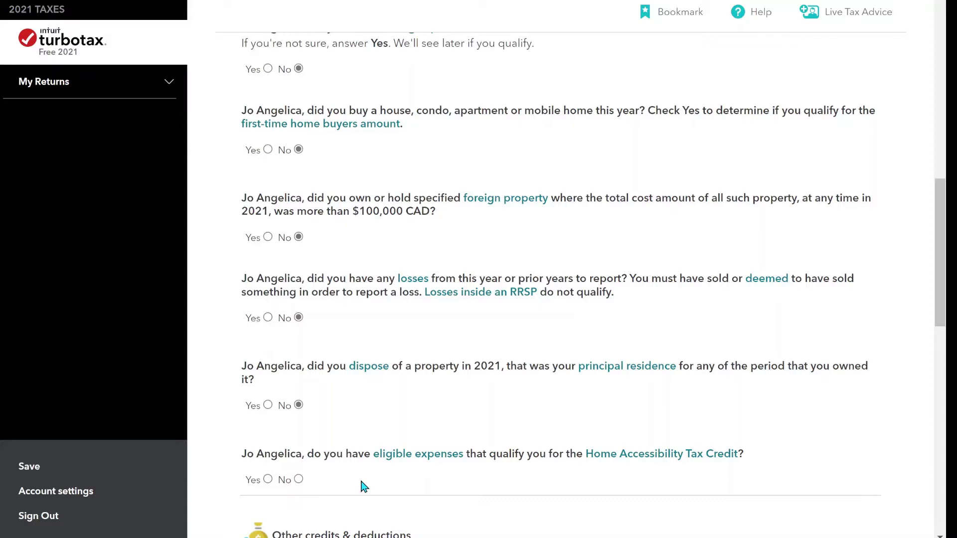
click(299, 480)
Step: Answer No to donations, other deductions, and volunteer firefighter or search and rescue service
scroll(301, 483, down, 6)
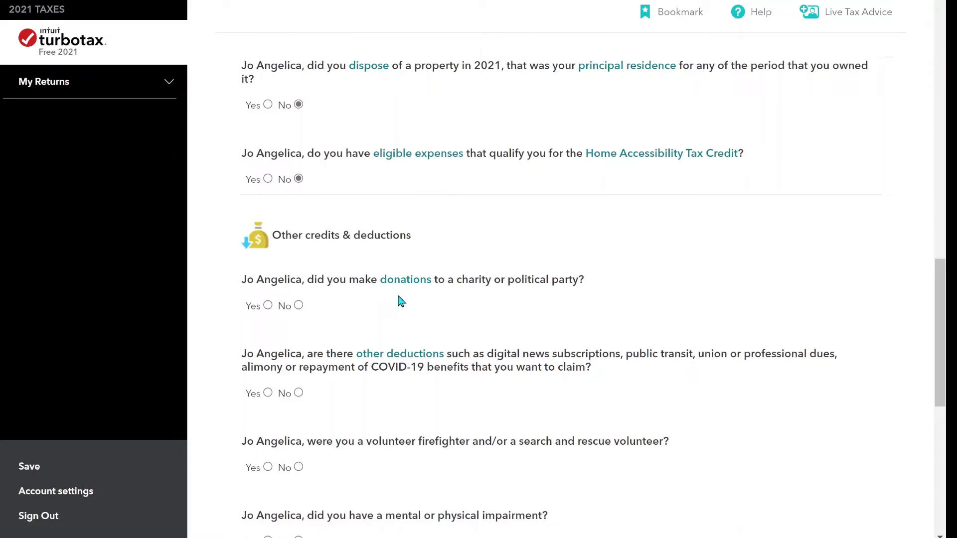
click(299, 306)
click(299, 394)
click(296, 470)
Step: Answer No to impairment, medical expenses, tax instalments and incarceration, and continue to the tax profile summary
scroll(364, 463, down, 2)
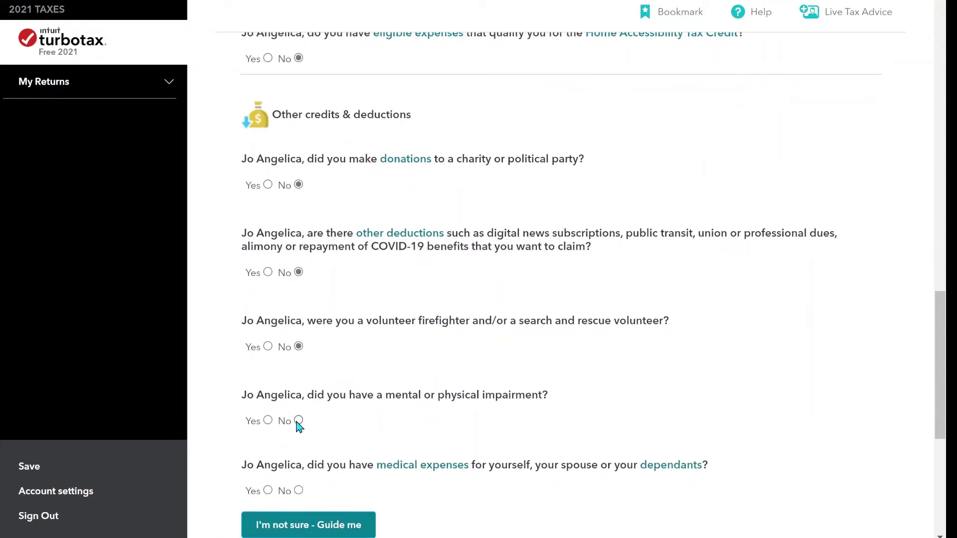
click(299, 421)
click(299, 490)
scroll(886, 412, down, 6)
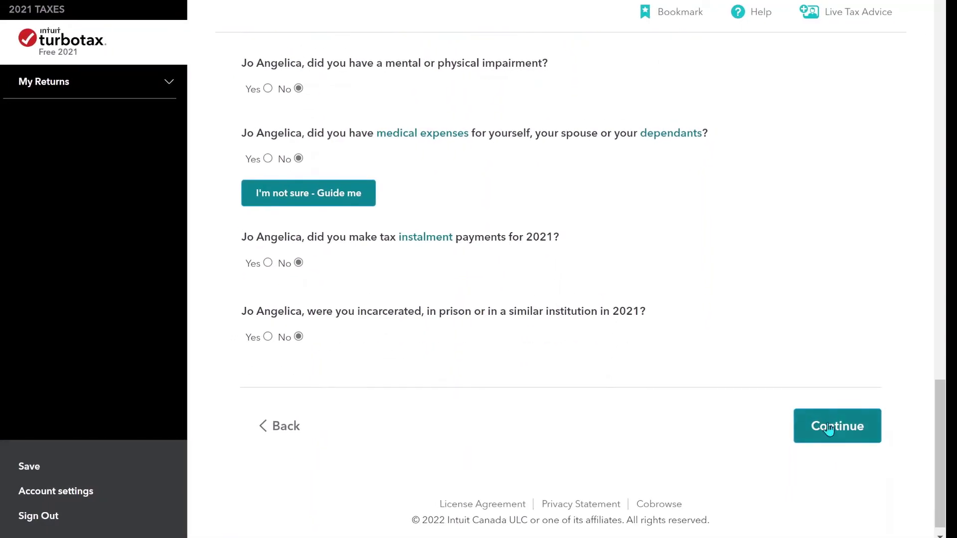
click(828, 428)
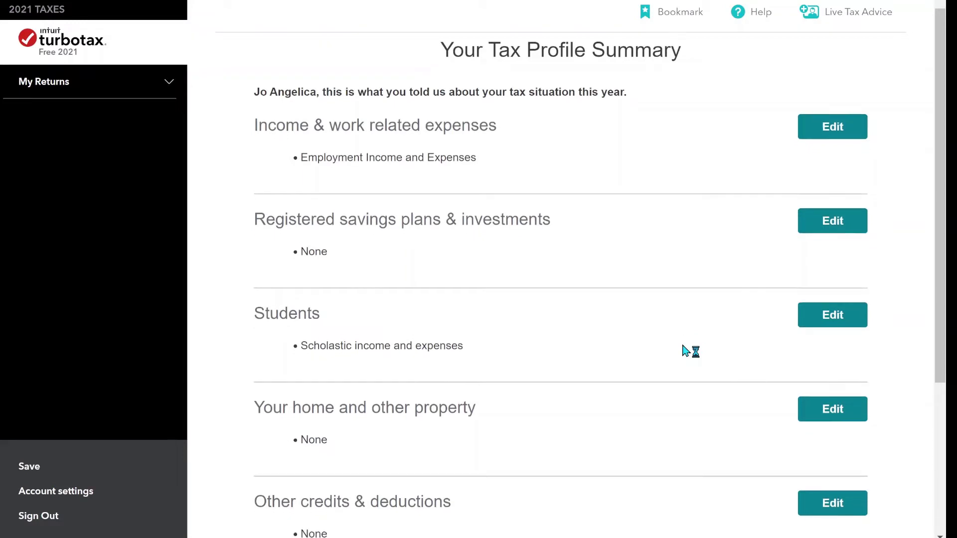
Step: Accept the tax profile summary and skip importing data through the CRA's Auto-fill my return
scroll(685, 352, down, 4)
scroll(686, 352, down, 1)
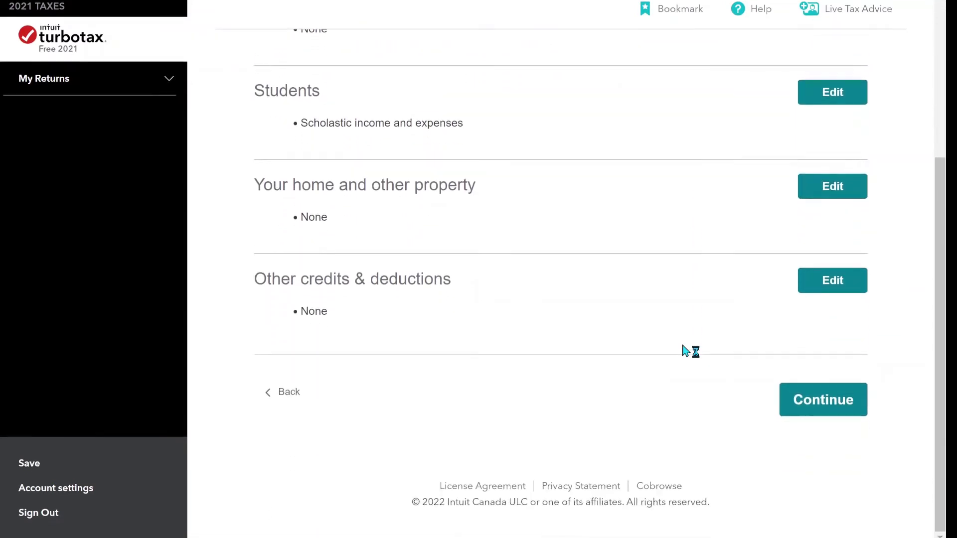
click(825, 405)
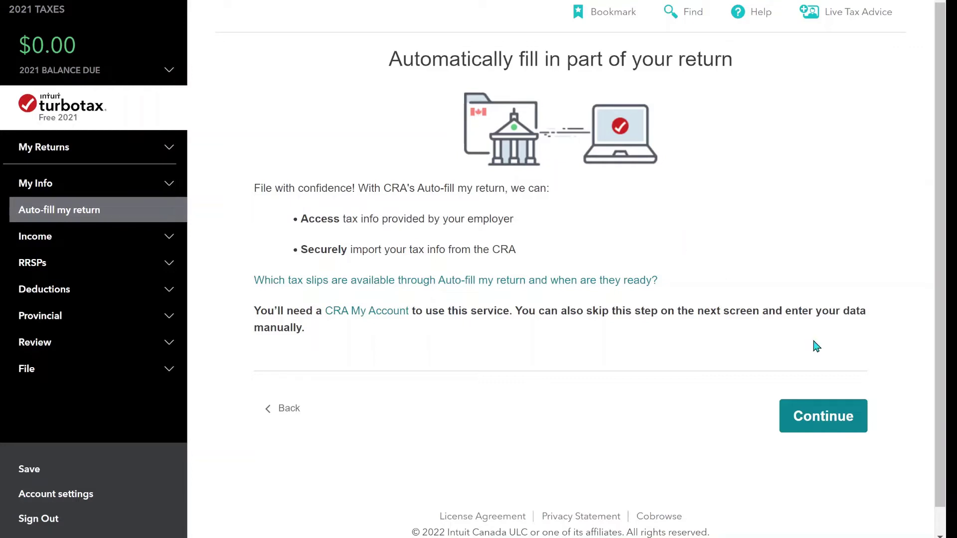
click(821, 426)
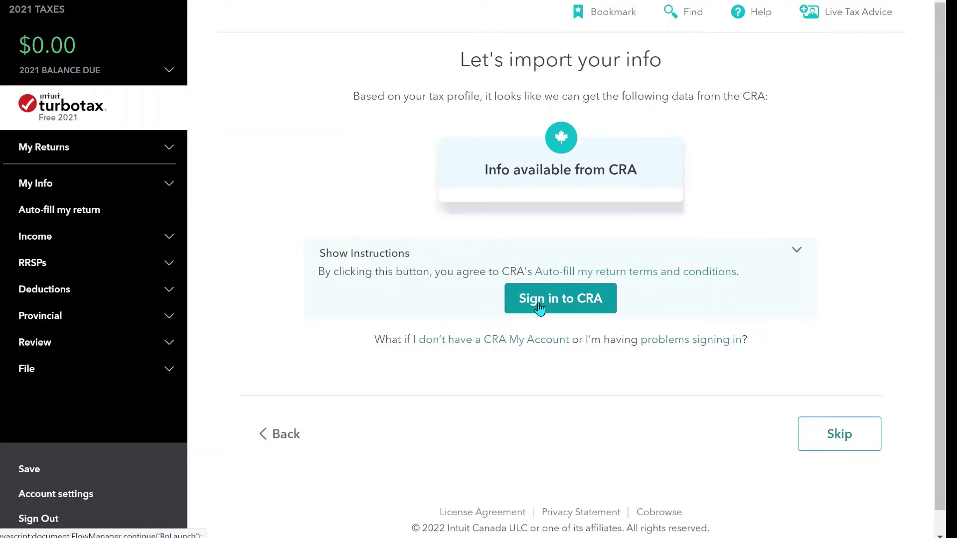
click(836, 435)
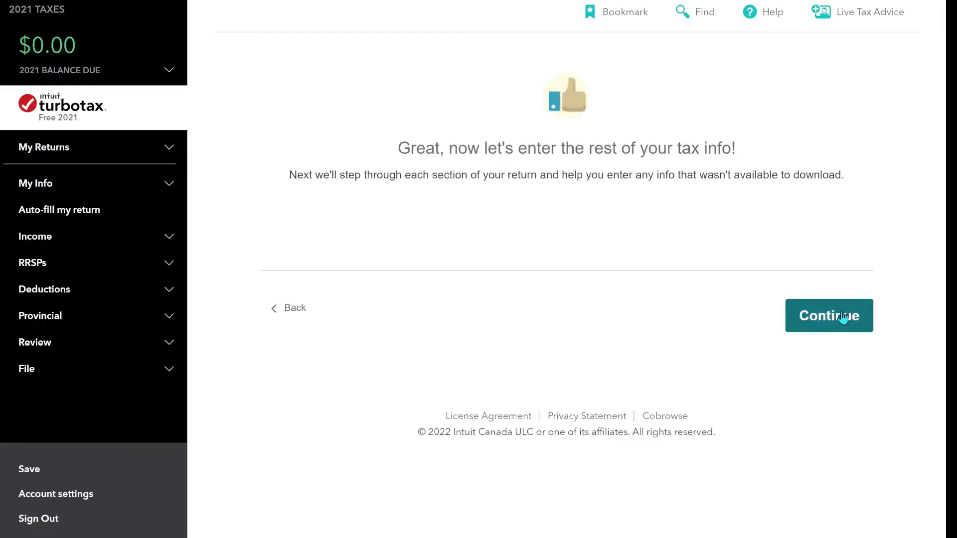
Step: Proceed to the T4 Employment Income form and enter Longo Brothers Fruit Markets as the employer's name
click(842, 316)
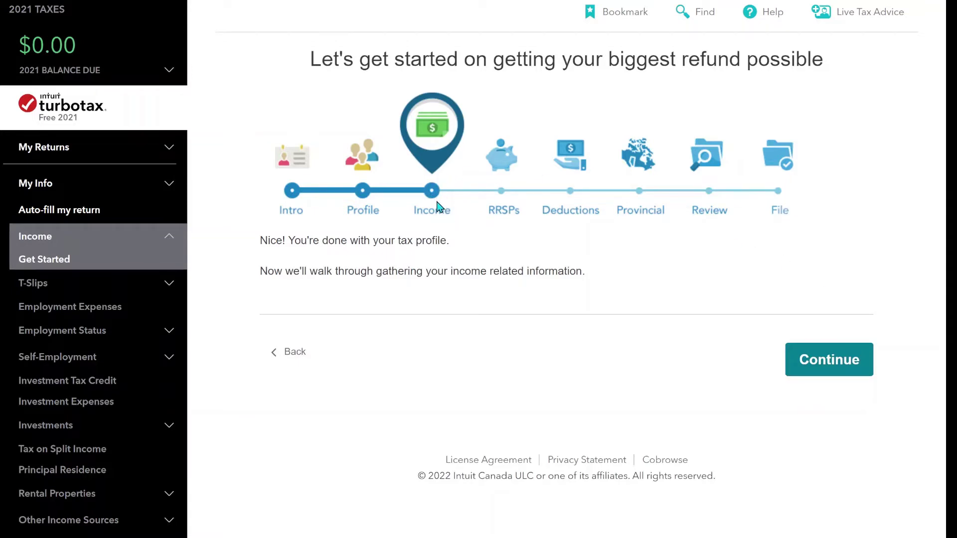
click(830, 363)
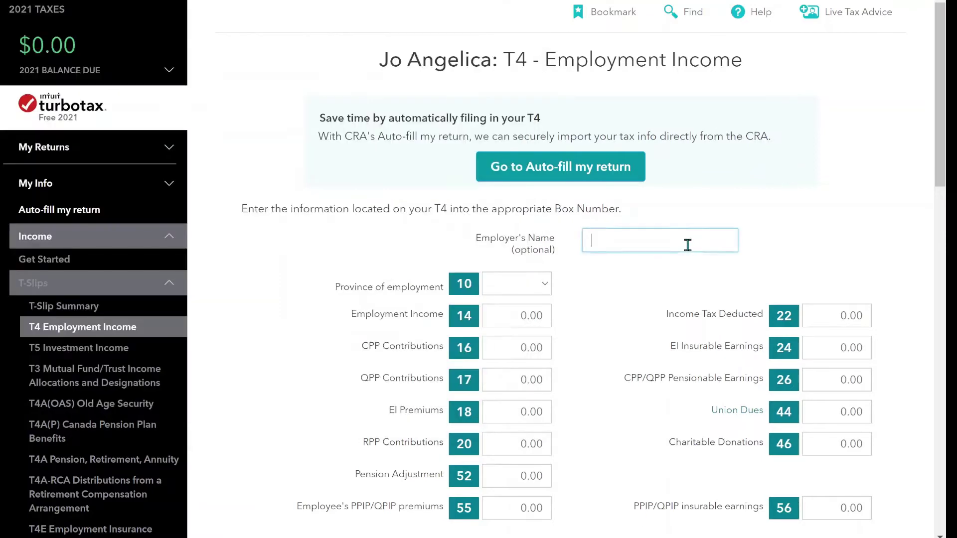
click(689, 245)
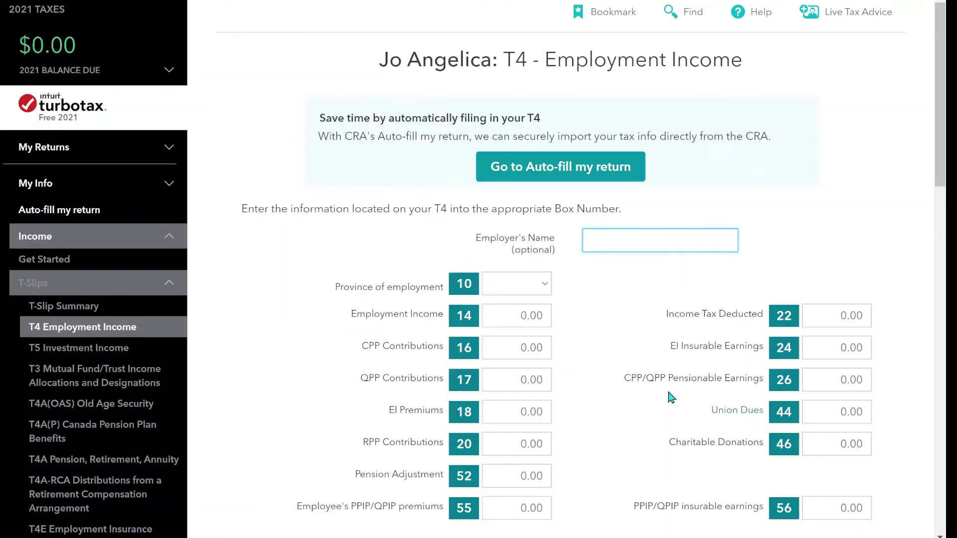
text(Longo Brother)
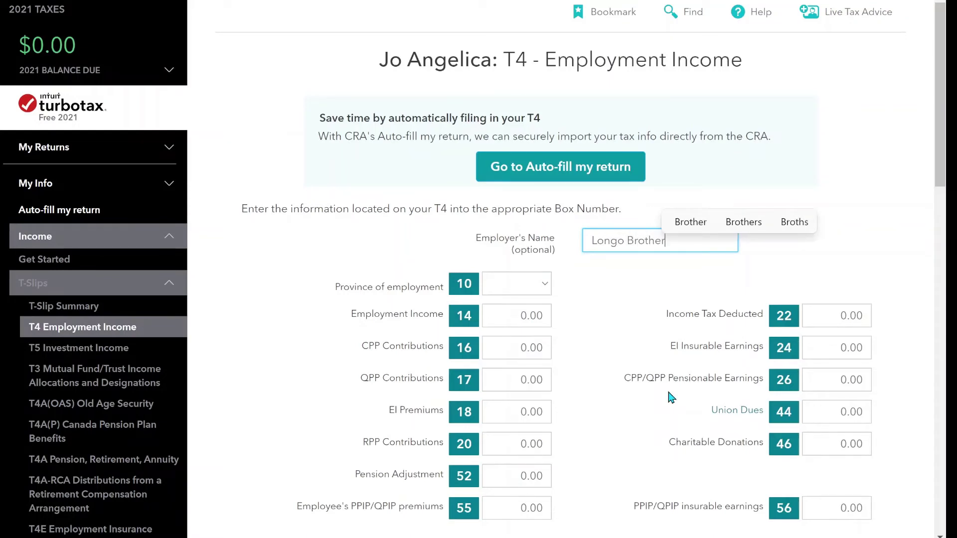
text(s F)
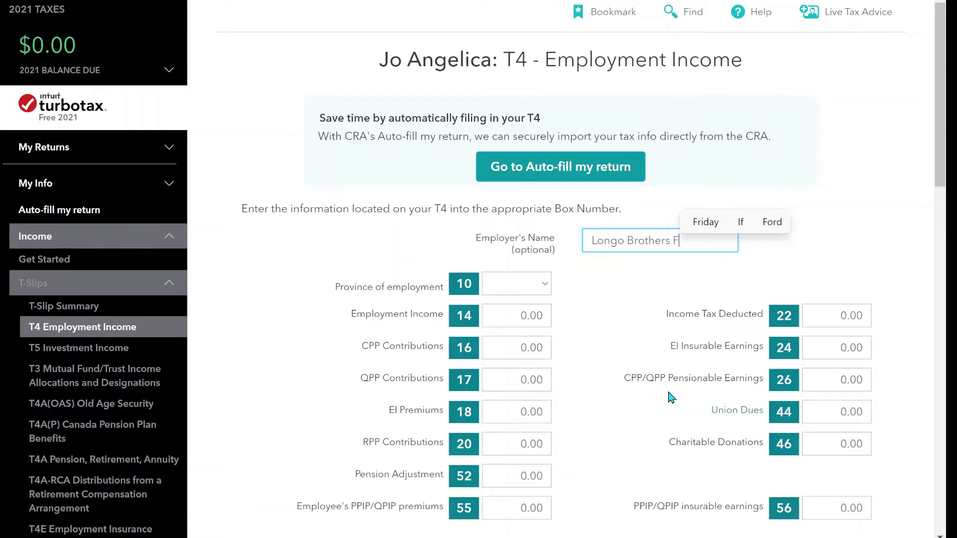
text(ruit )
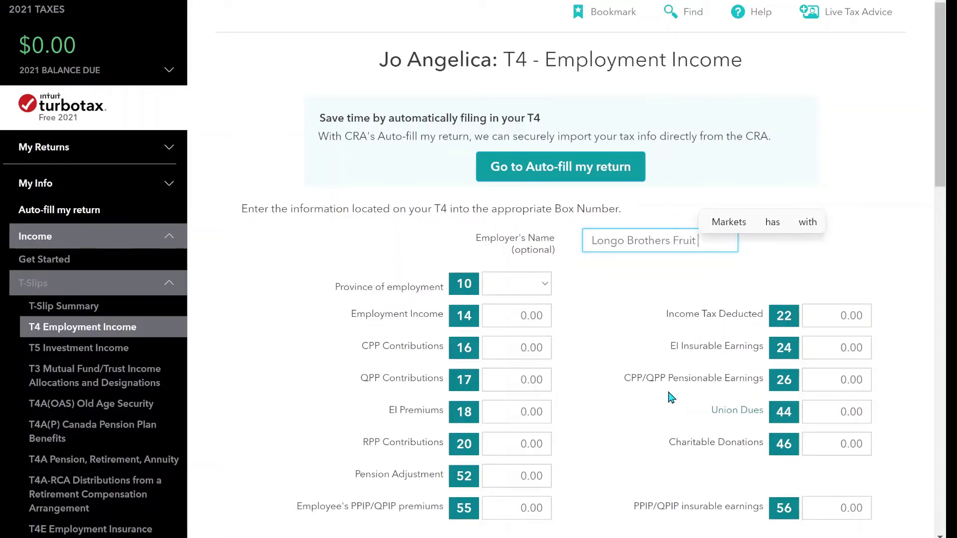
text(Markets)
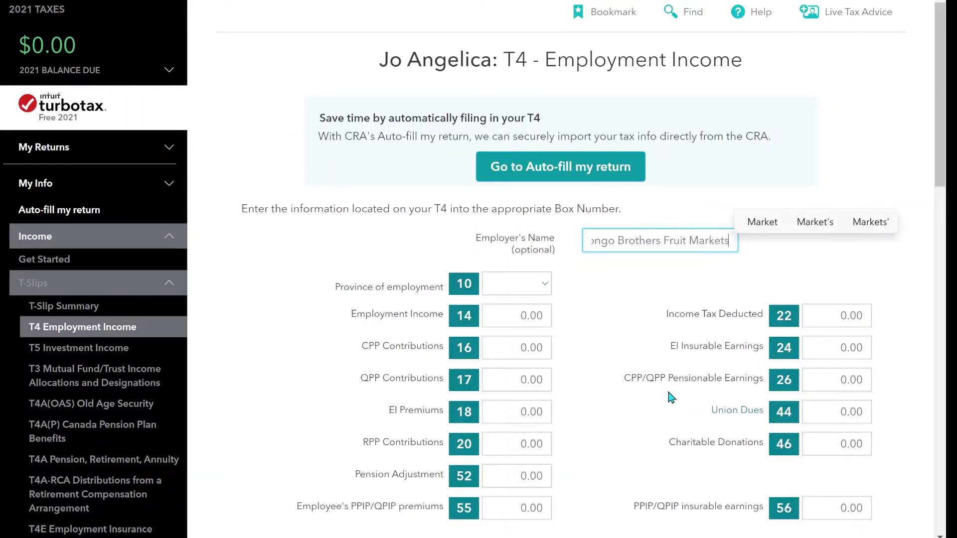
Step: Open the Longo Brothers T4 slip image and arrange it side by side with the TurboTax T4 form
mouse_move(633, 537)
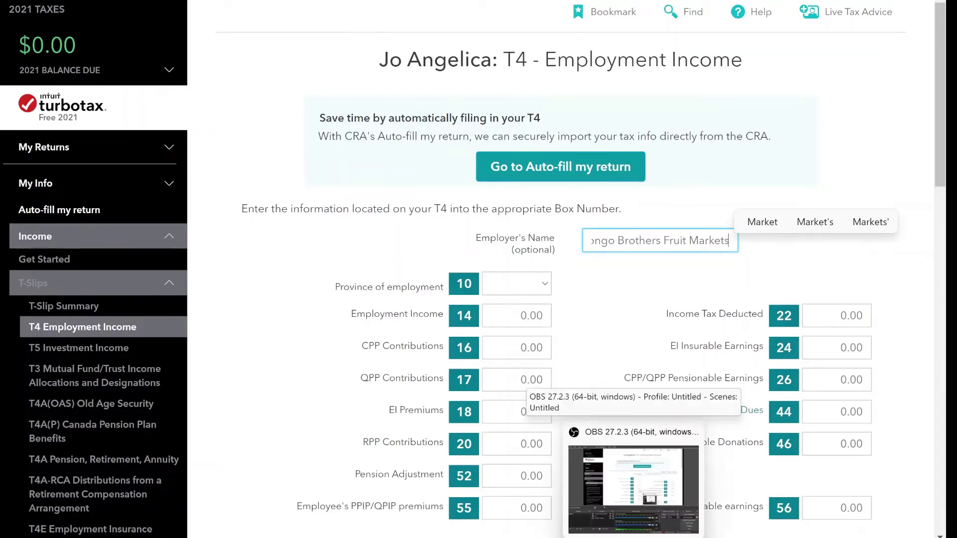
mouse_move(583, 534)
click(448, 478)
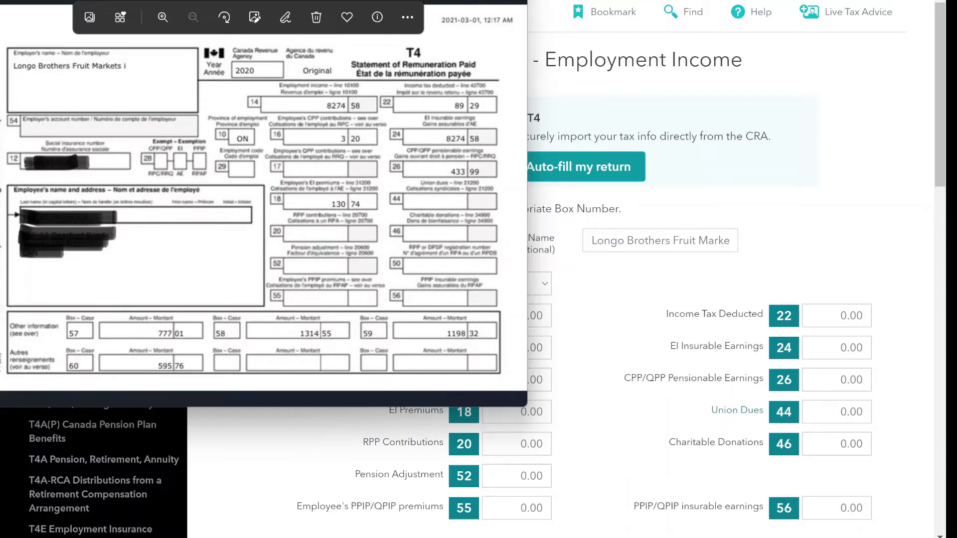
mouse_move(482, 1)
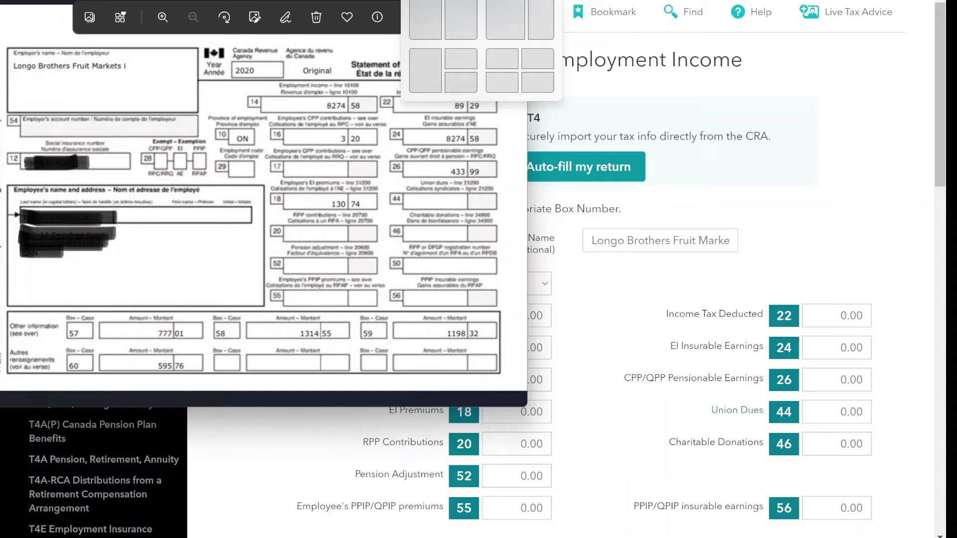
click(542, 26)
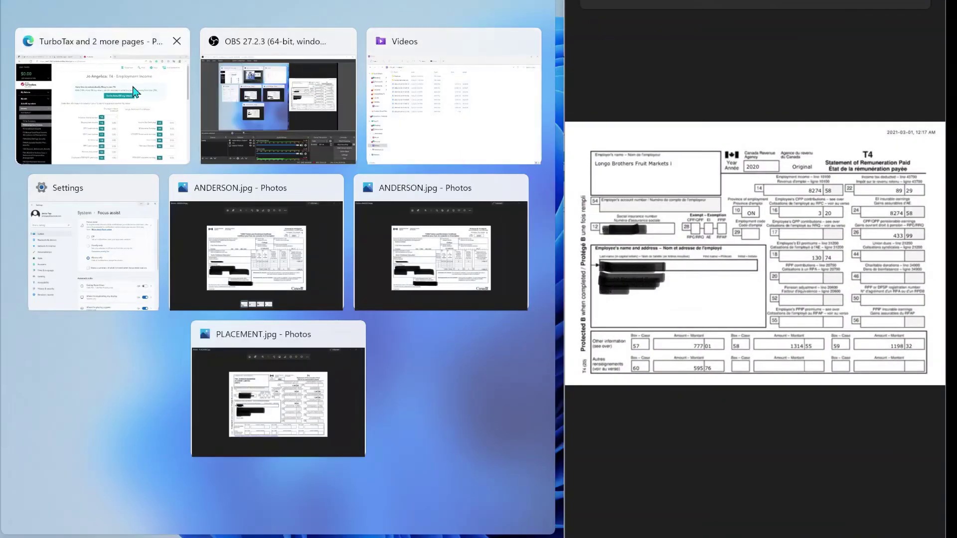
click(135, 91)
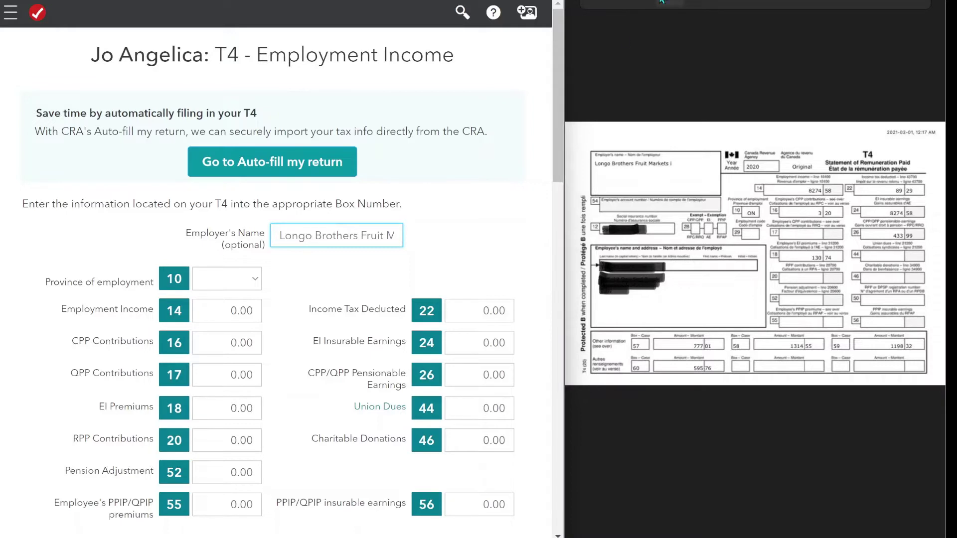
Step: Set the province of employment in box 10 to ON and enlarge the T4 slip image
click(255, 280)
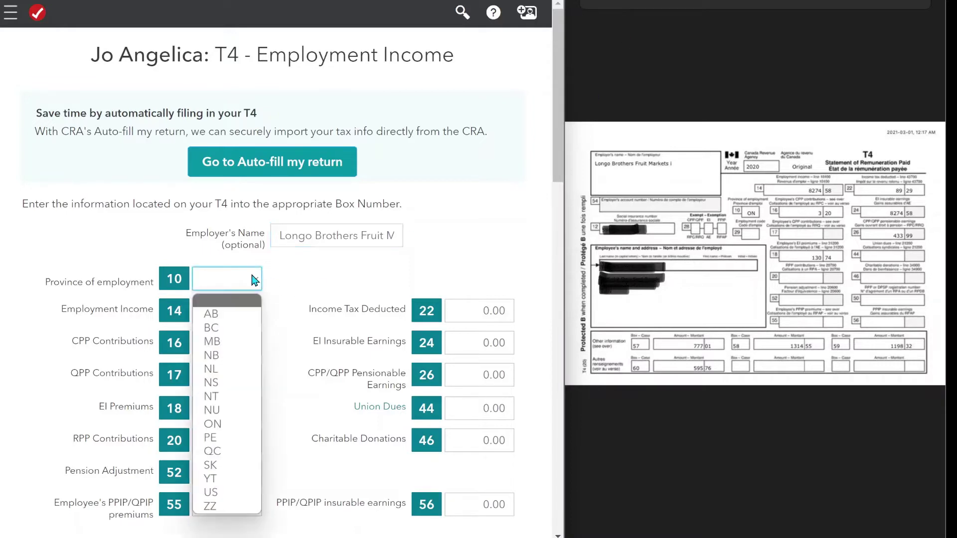
click(213, 424)
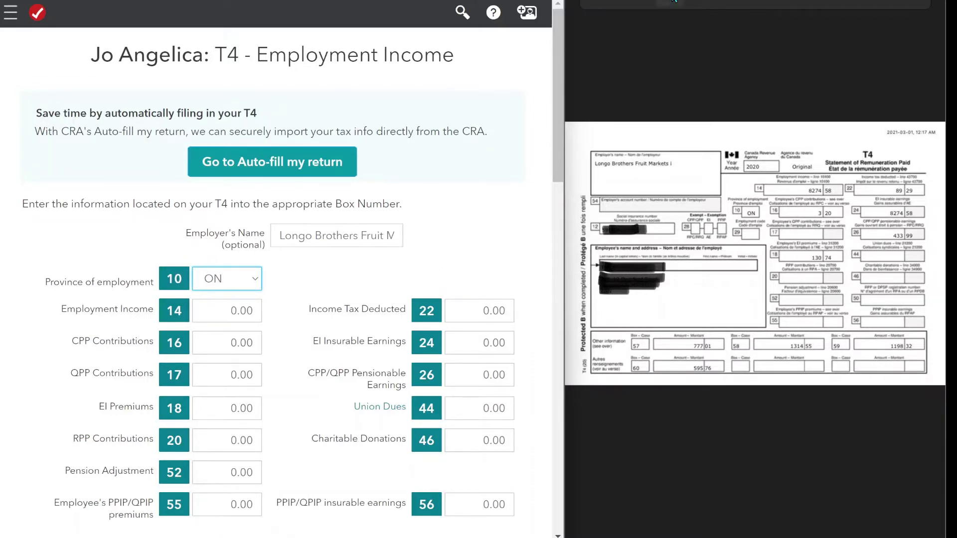
click(673, 1)
click(673, 1)
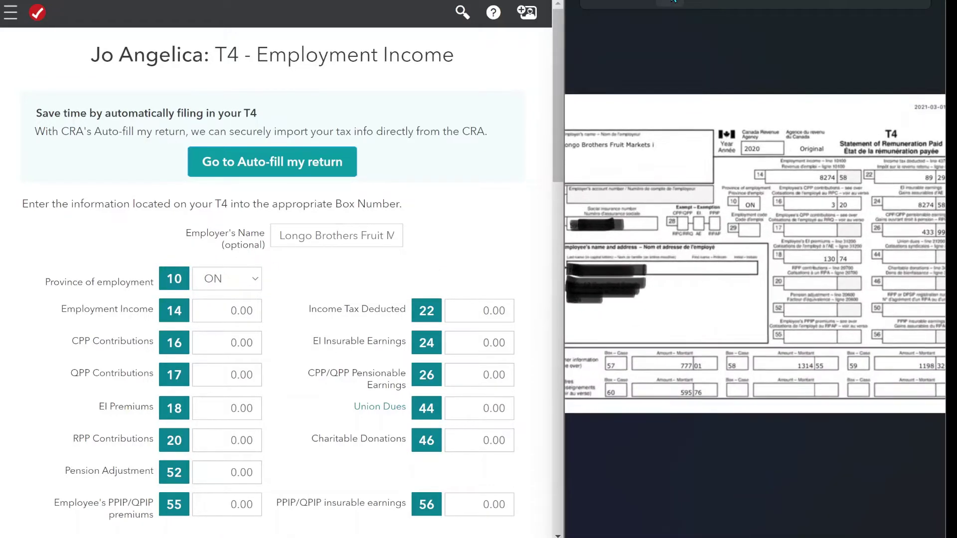
Step: Enter 8274.58 for Employment Income in box 14, 3.20 for CPP Contributions in box 16 and 130.74 for EI Premiums in box 18
click(673, 1)
click(674, 1)
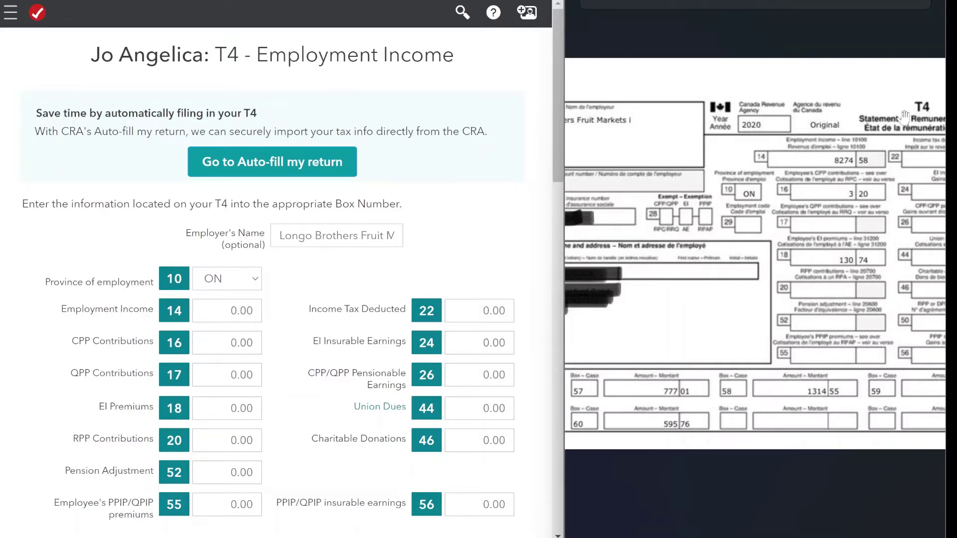
click(234, 311)
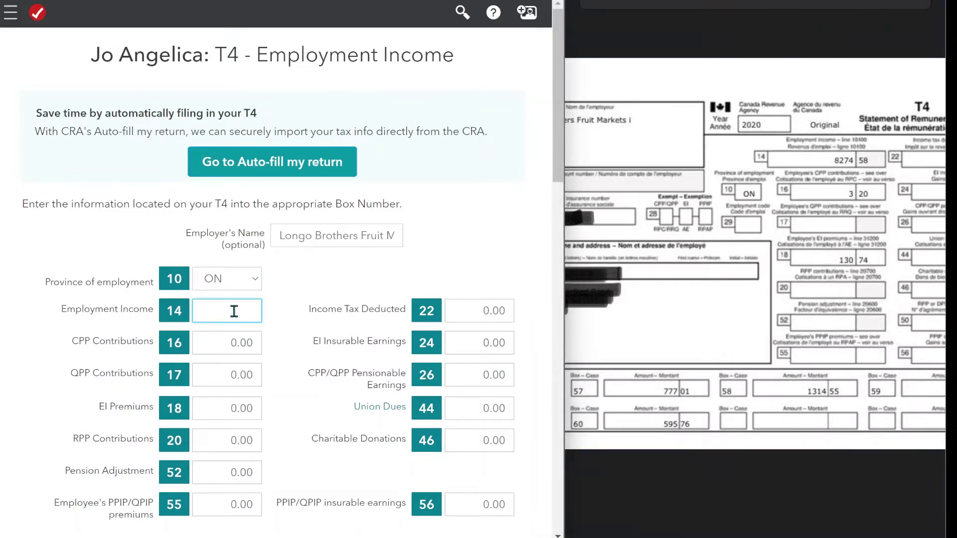
text(8274.58)
click(205, 350)
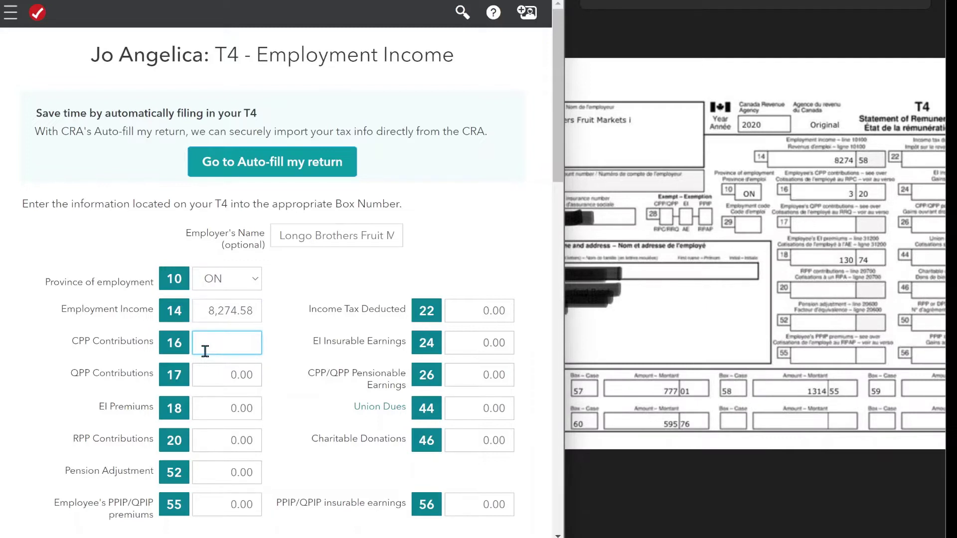
text(3.20)
click(230, 411)
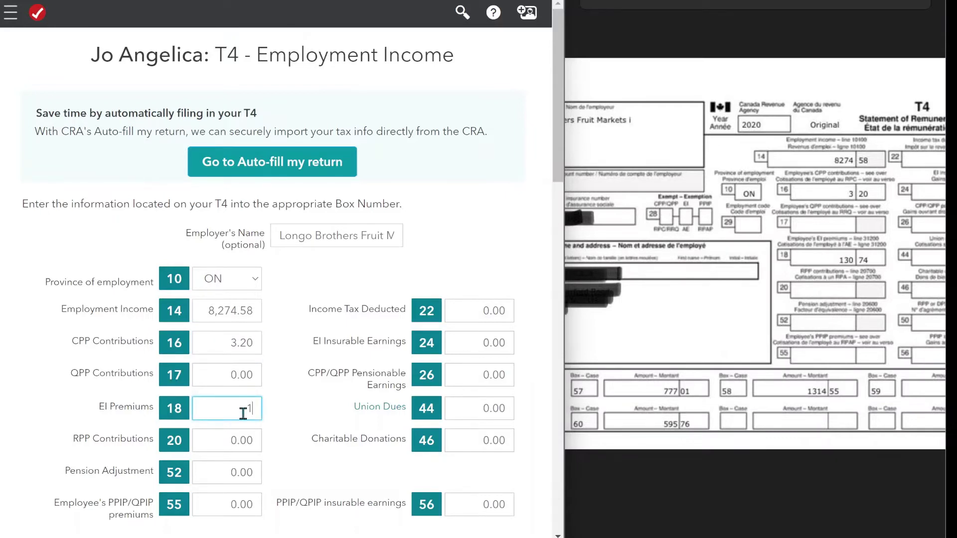
text(130.74)
Step: Compare the remaining boxes on the T4 slip image with the fields further down the T4 form
scroll(237, 373, down, 3)
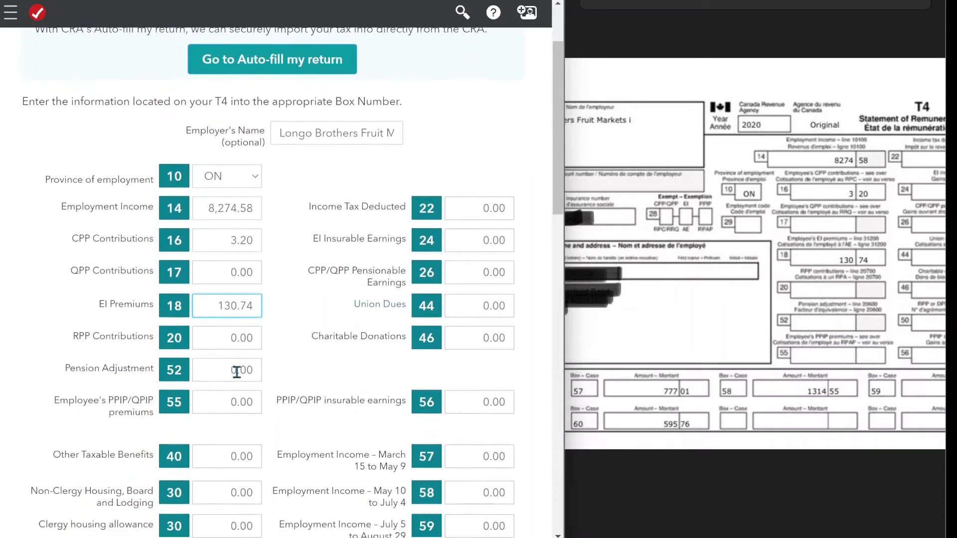
scroll(238, 379, down, 3)
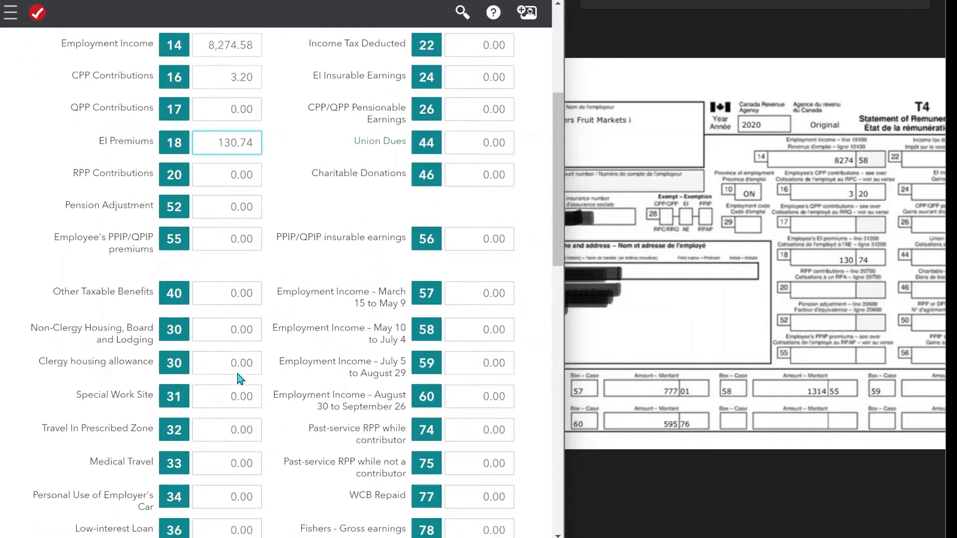
scroll(237, 373, down, 2)
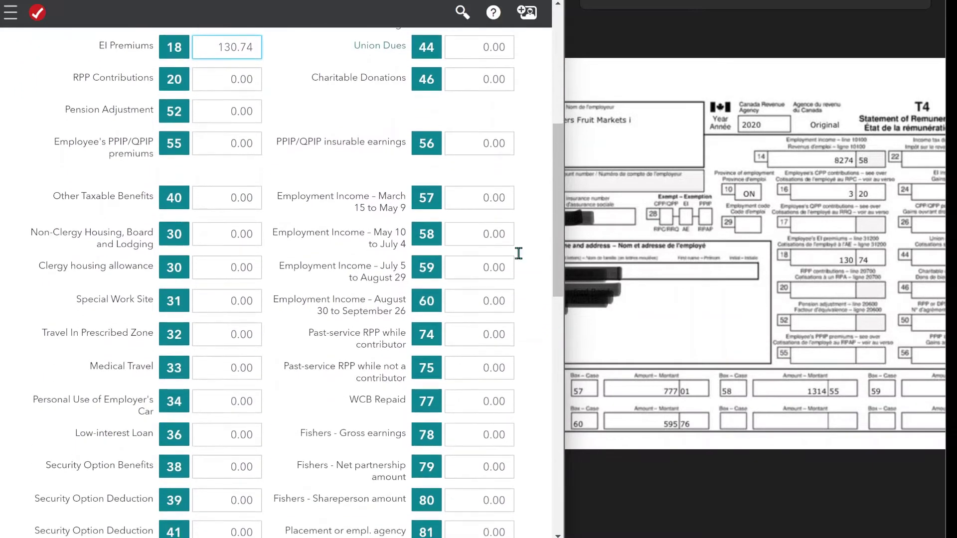
drag(770, 197, 845, 198)
drag(749, 222, 714, 232)
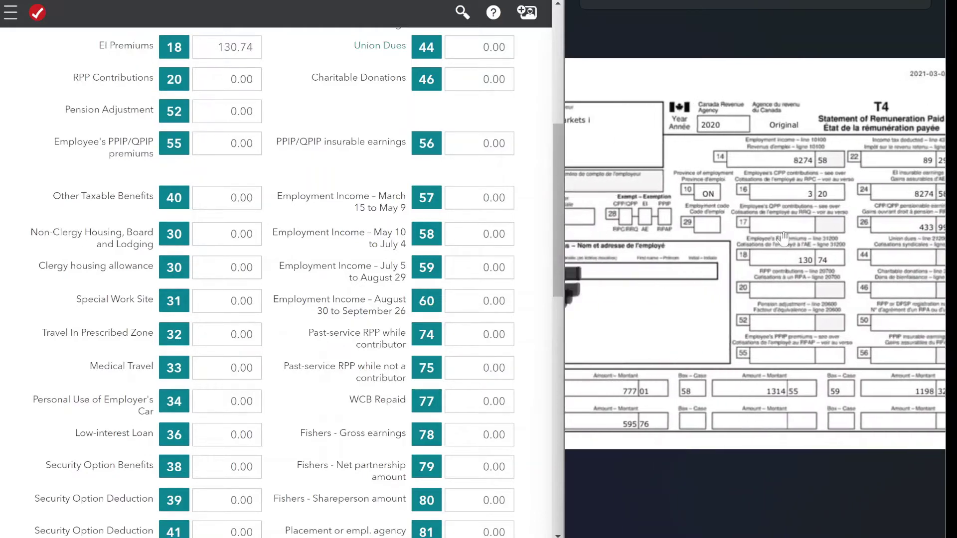
drag(687, 269, 806, 279)
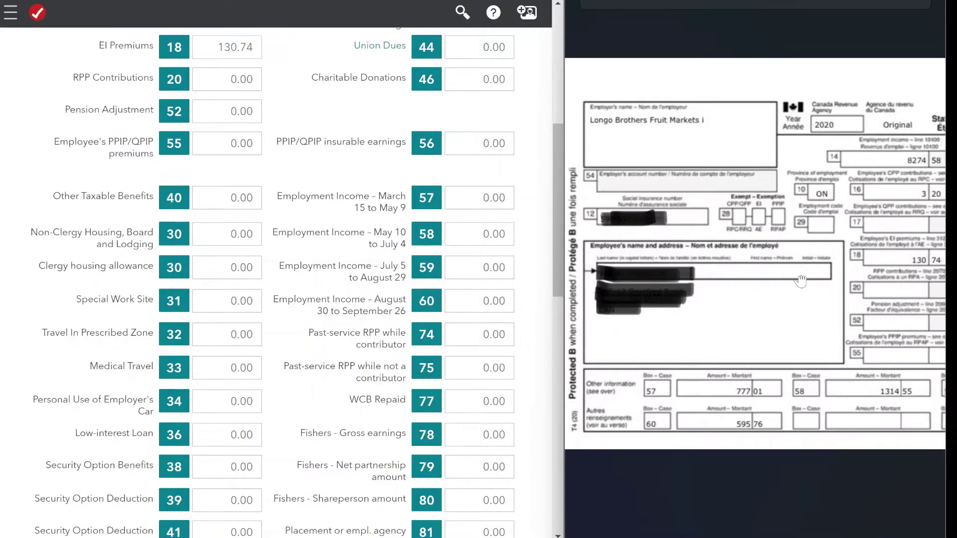
drag(806, 279, 649, 280)
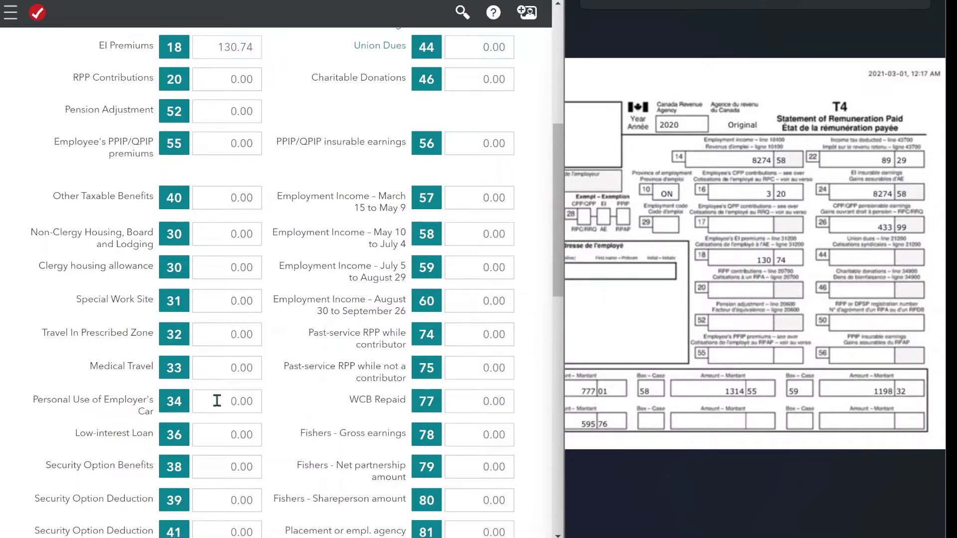
scroll(216, 401, down, 3)
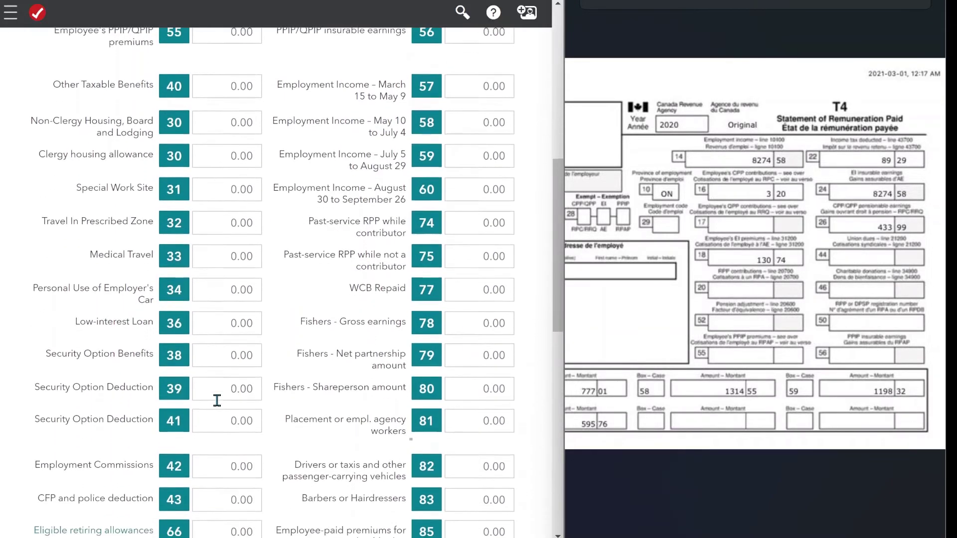
scroll(217, 400, down, 1)
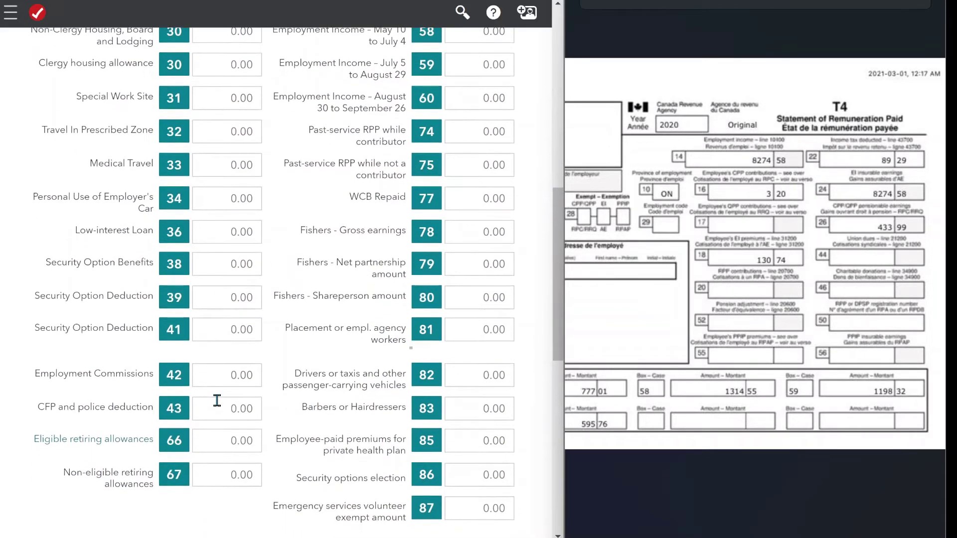
drag(651, 339, 694, 344)
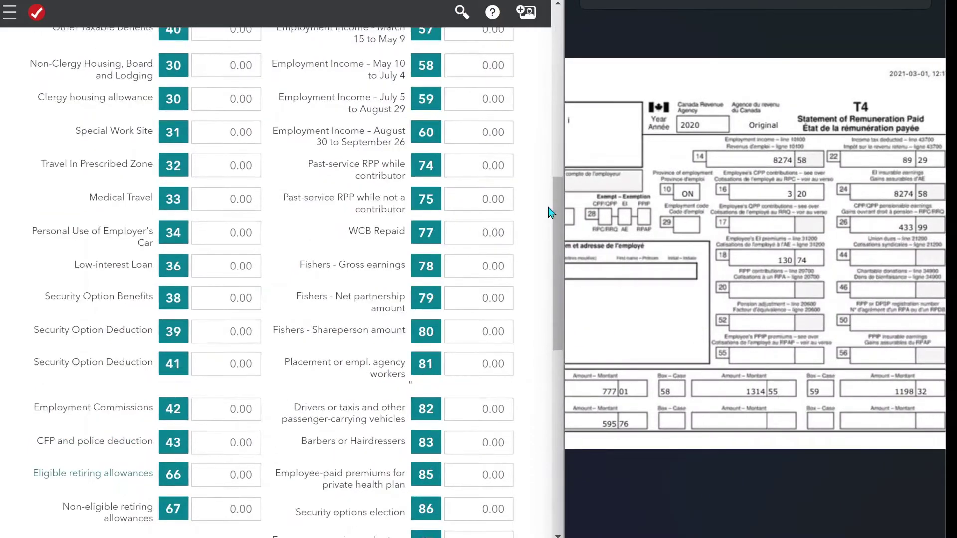
Step: Enter 89.29 for Income Tax Deducted in box 22, 8274.58 for EI Insurable Earnings in box 24 and 433.99 for Pensionable Earnings in box 26
scroll(550, 213, up, 10)
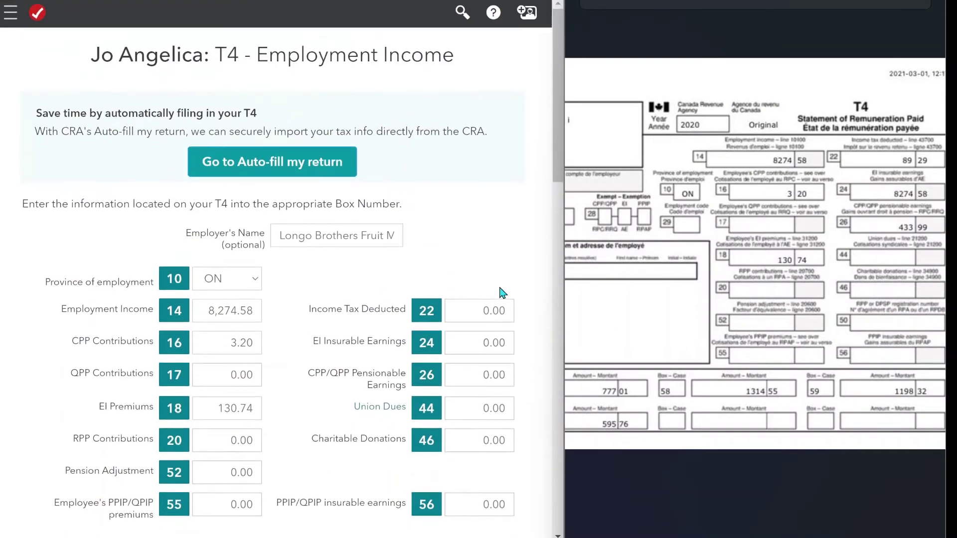
click(478, 311)
text(8)
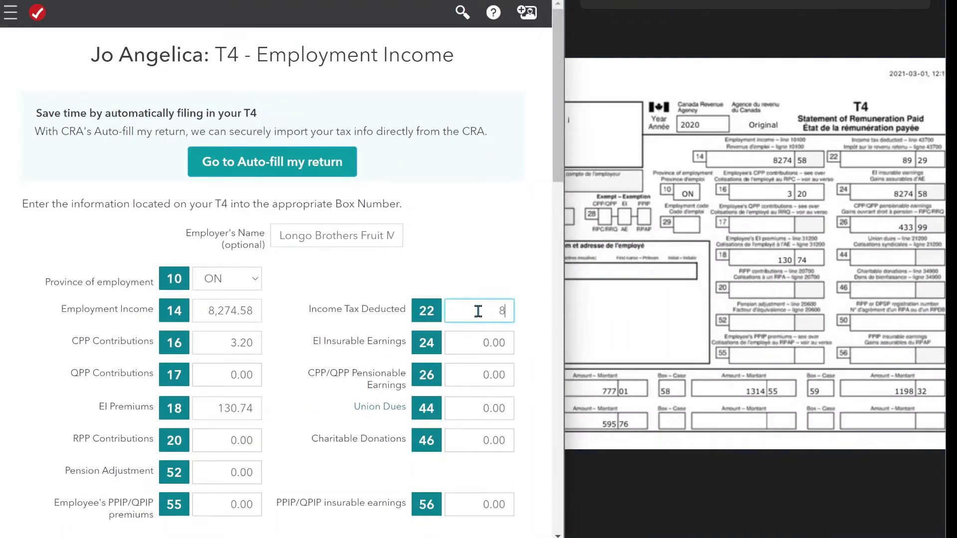
text(9.29)
click(489, 345)
text(8)
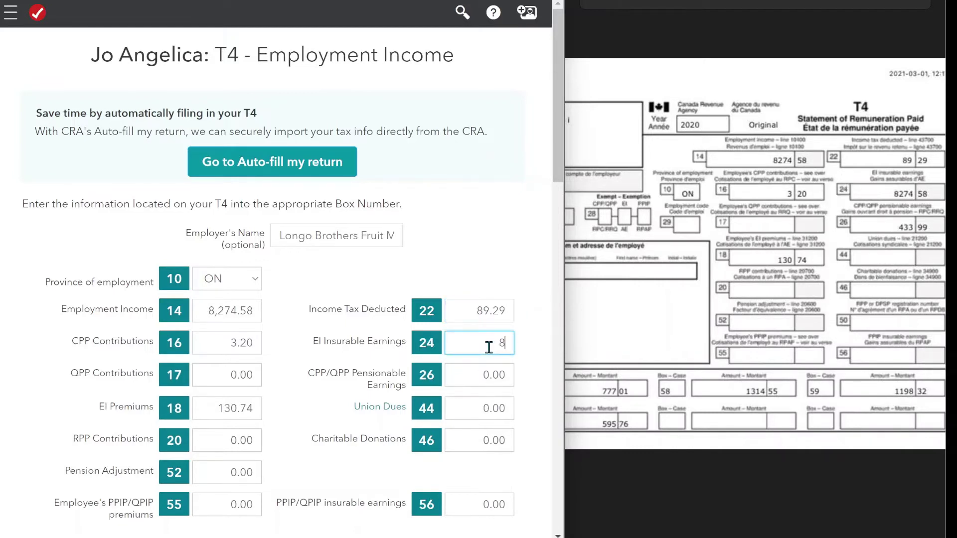
text(274.58)
click(464, 383)
text(4)
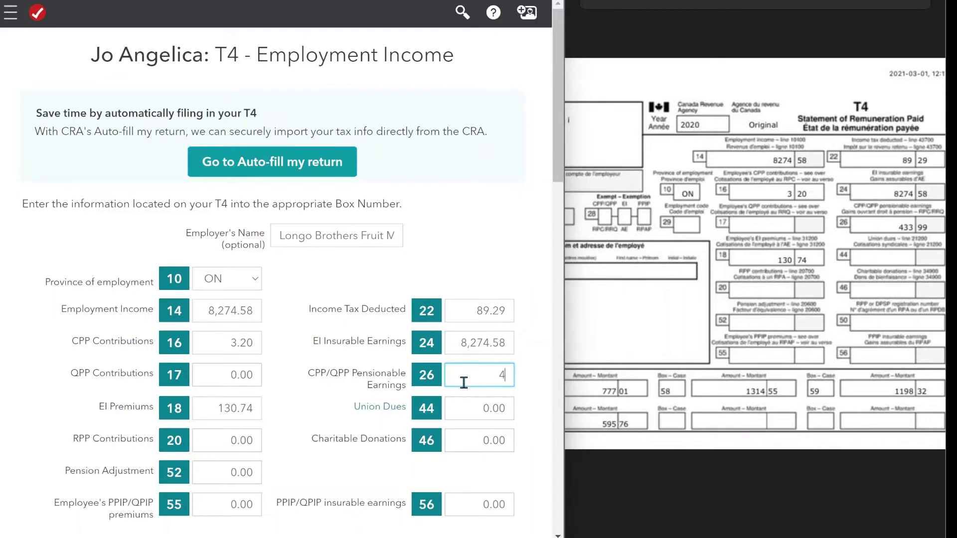
text(33.99)
Step: Enter the slip's other information: 777.01 in box 57 for March 15 to May 9 and 1,314.55 in box 58 for May 10 to July 4
drag(774, 351, 898, 323)
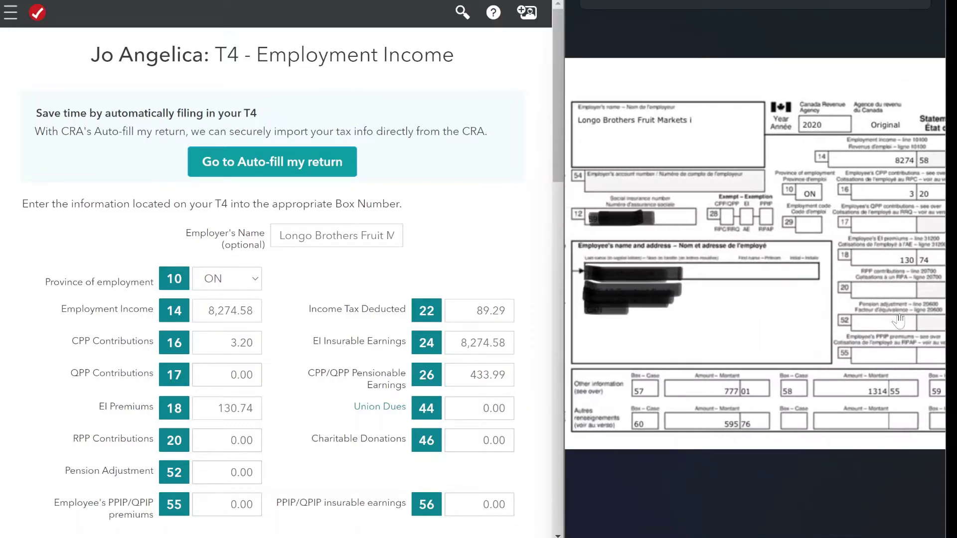
scroll(446, 407, down, 1)
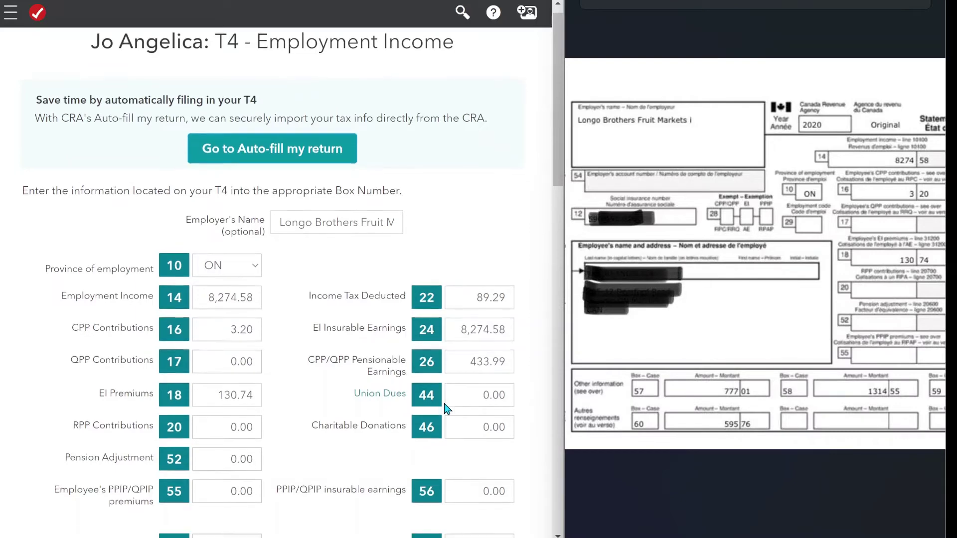
scroll(446, 408, down, 4)
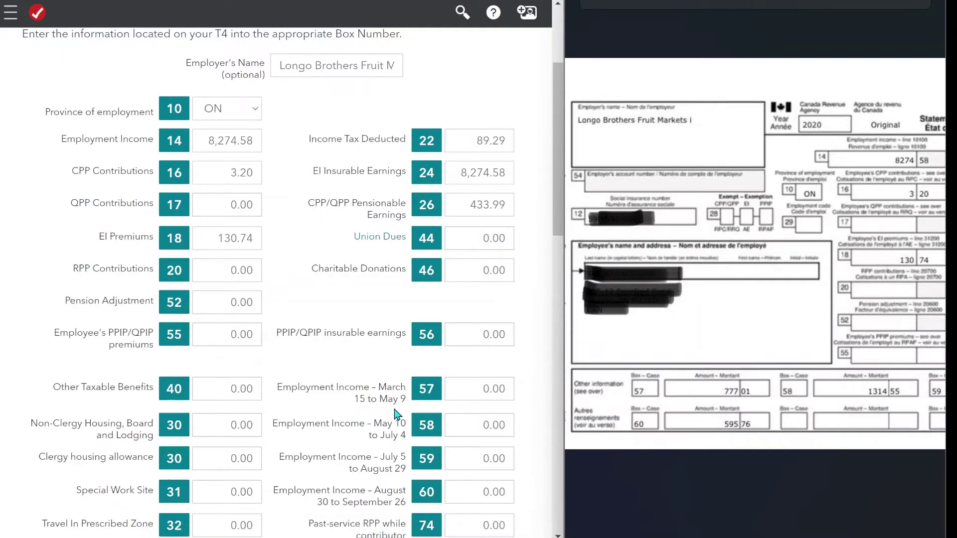
click(472, 382)
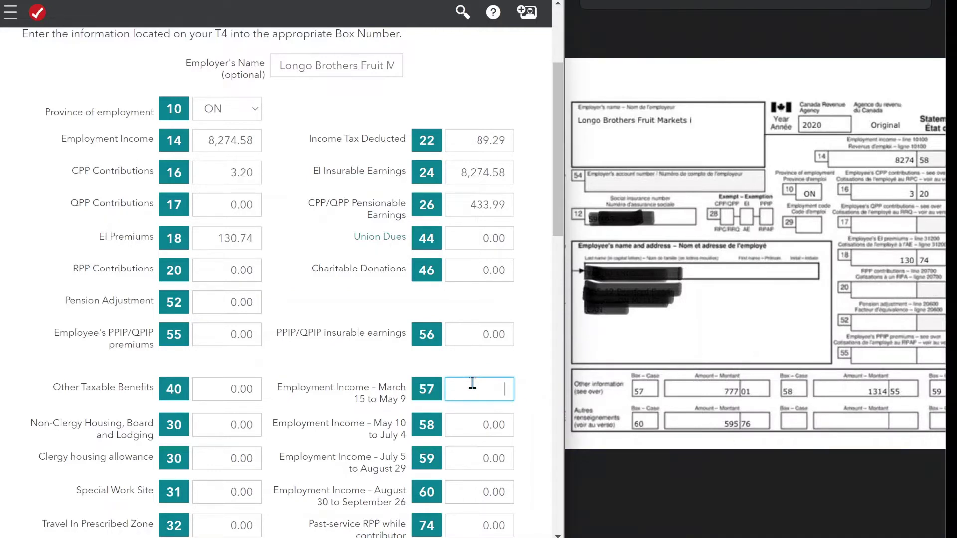
text(777.01)
click(481, 425)
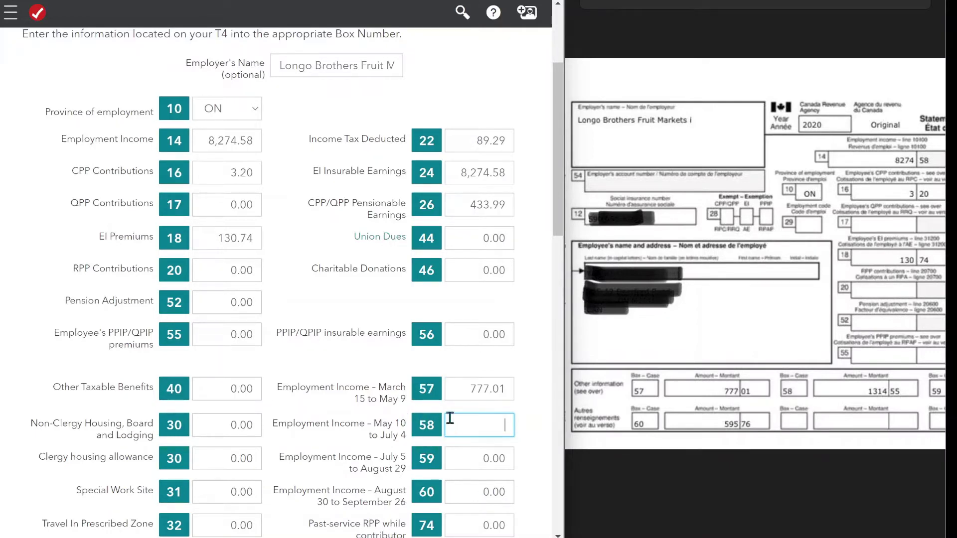
text(1,314.55)
Step: Enter 1198.32 in box 59 for July 5 to August 29 and 595.76 in box 60 for August 30 to September 26
drag(807, 417, 649, 406)
click(479, 454)
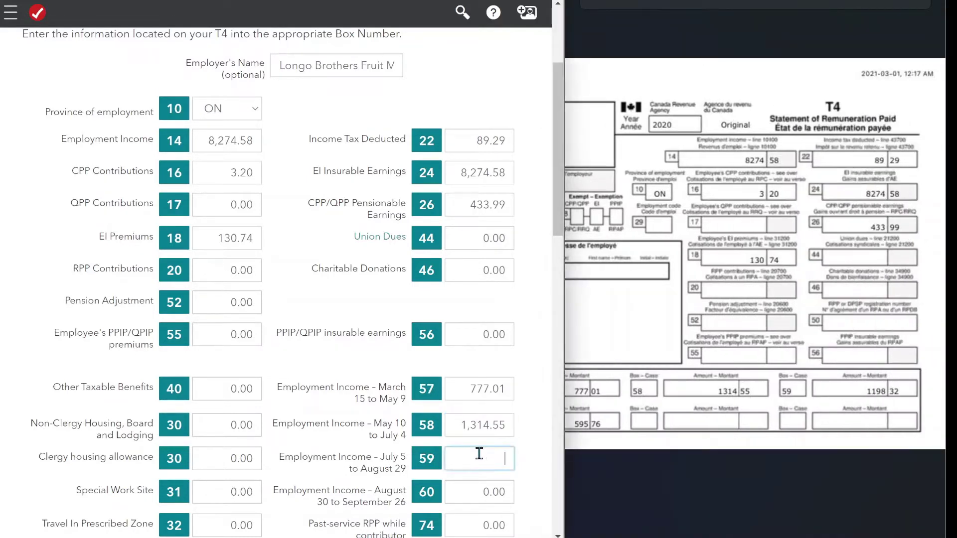
text(1198.32)
drag(770, 369, 877, 369)
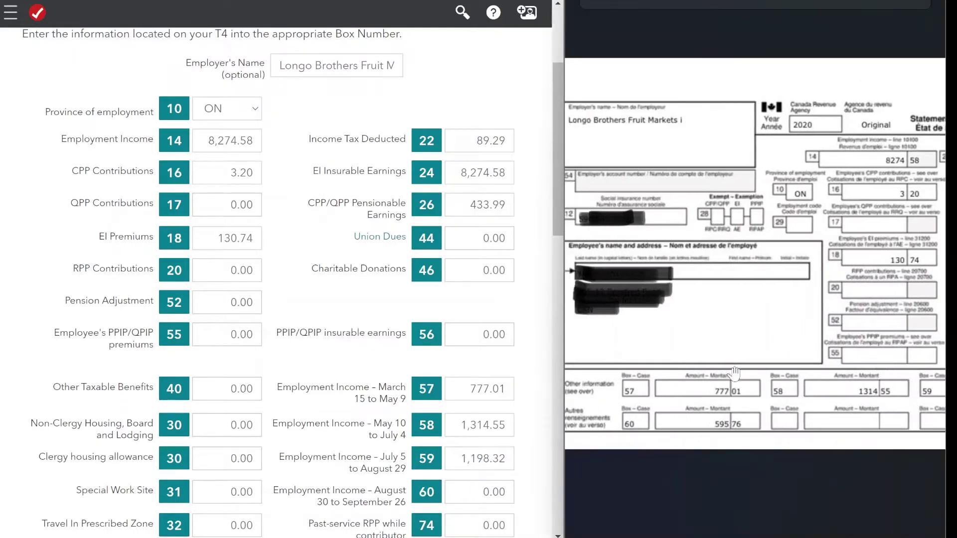
click(478, 489)
text(5)
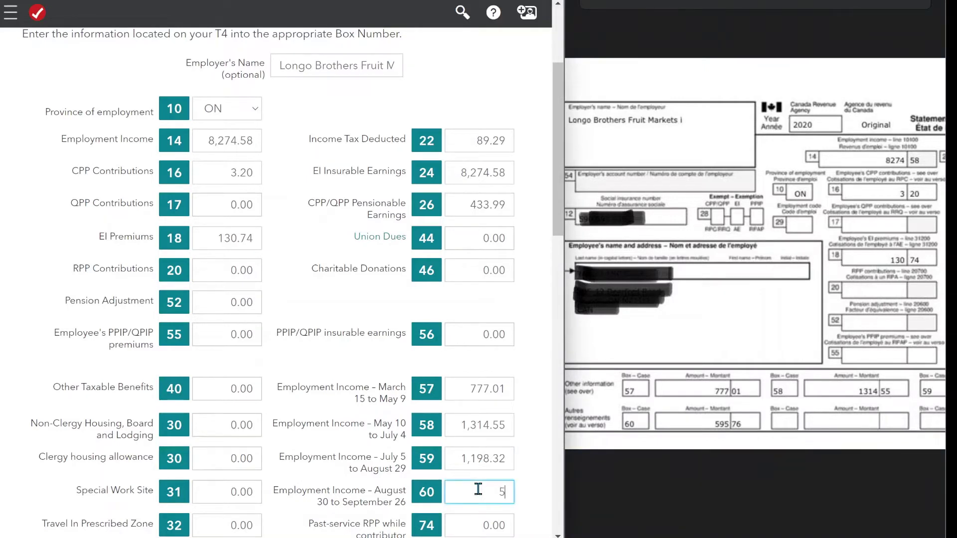
text(95.76)
Step: Check the whole T4 slip image against the form's entered amounts and remaining fields for any missed boxes
drag(758, 434, 563, 430)
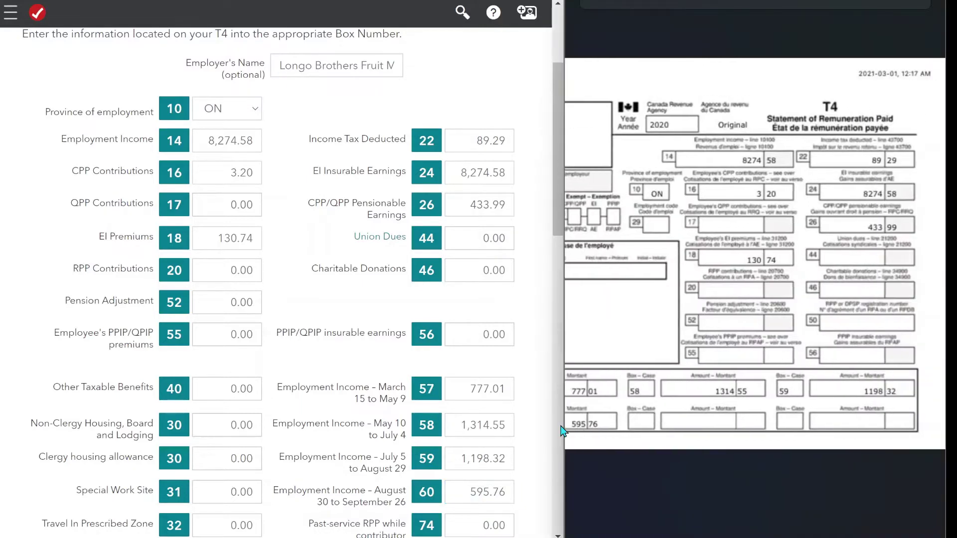
drag(711, 408, 927, 391)
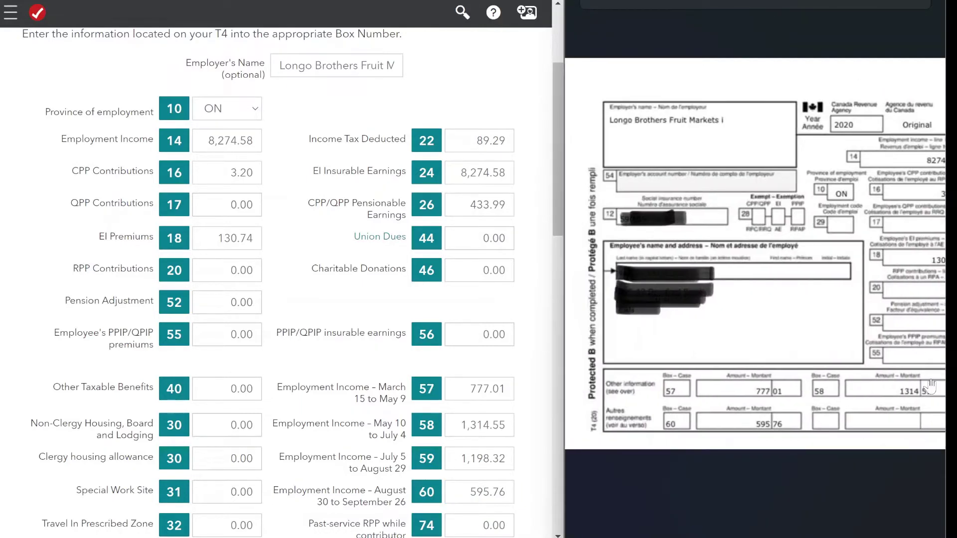
scroll(477, 427, down, 5)
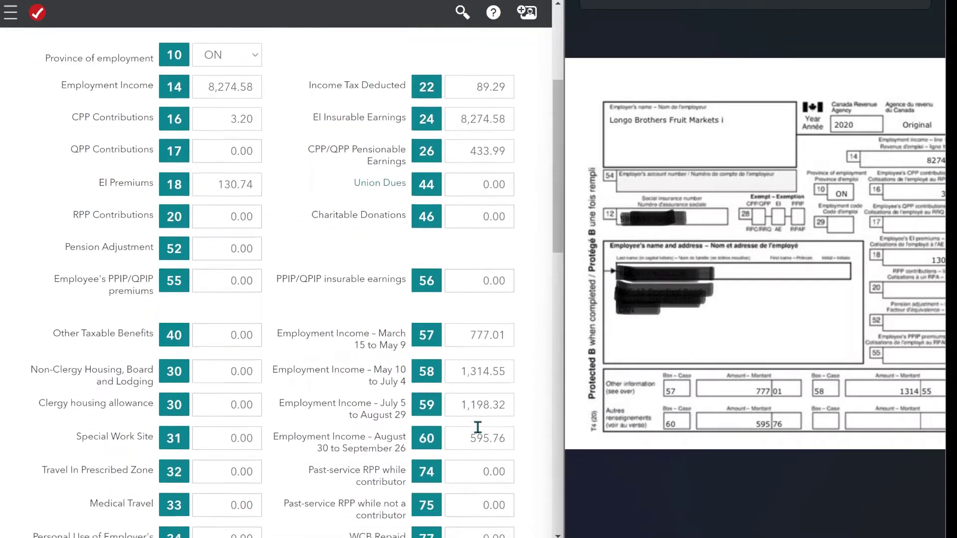
scroll(477, 428, down, 5)
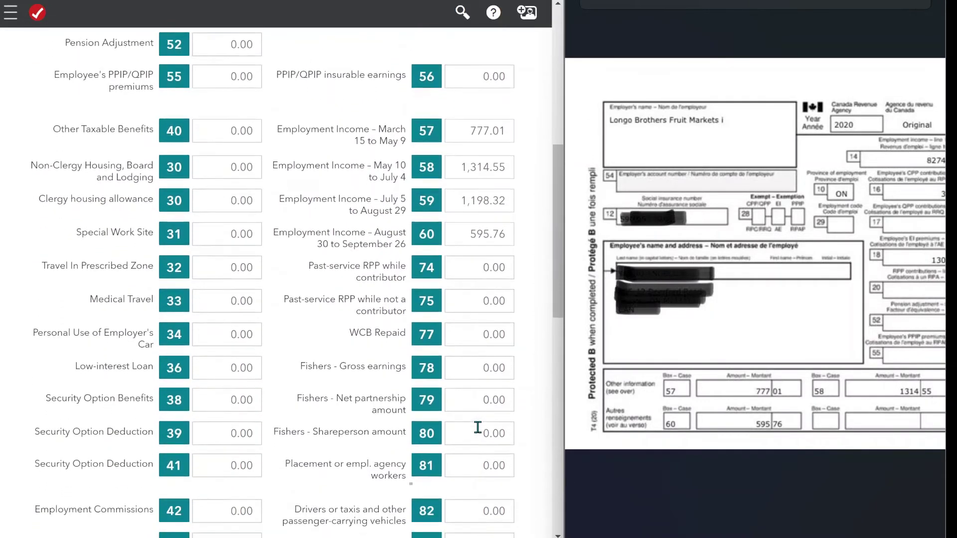
scroll(477, 427, down, 2)
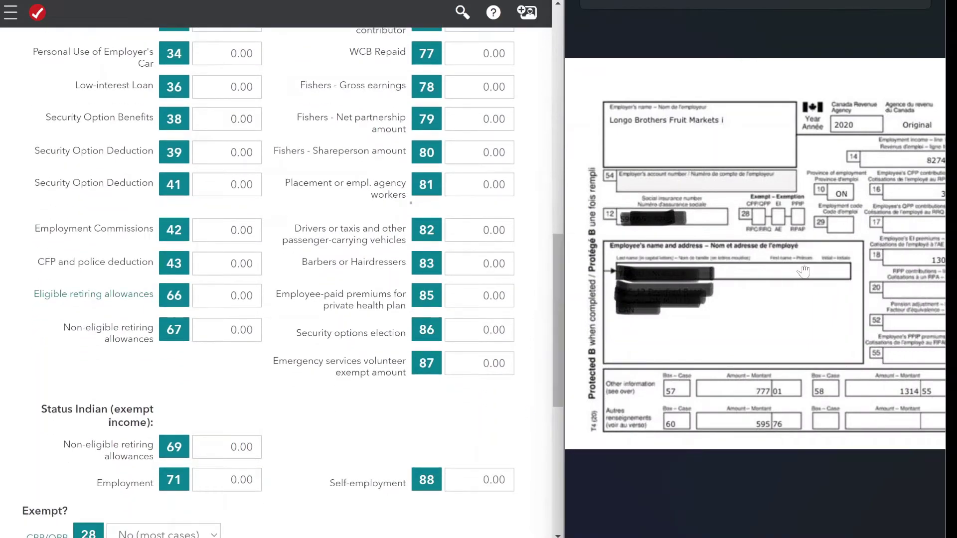
drag(803, 274, 647, 269)
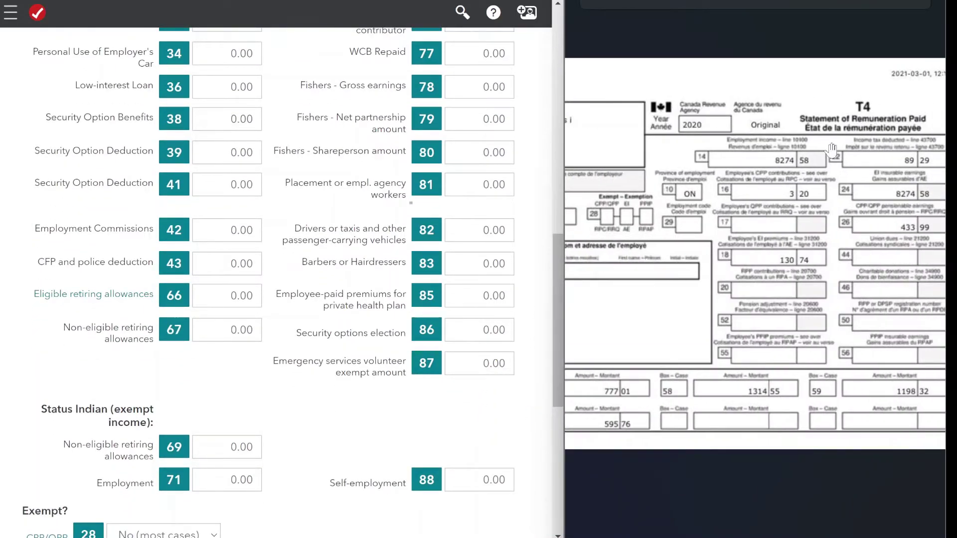
drag(879, 171, 848, 171)
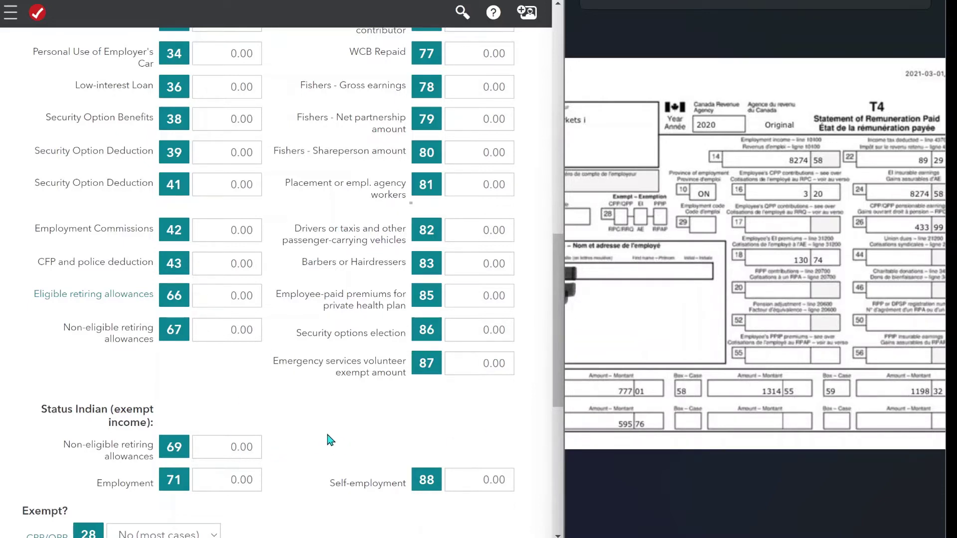
drag(327, 435, 334, 351)
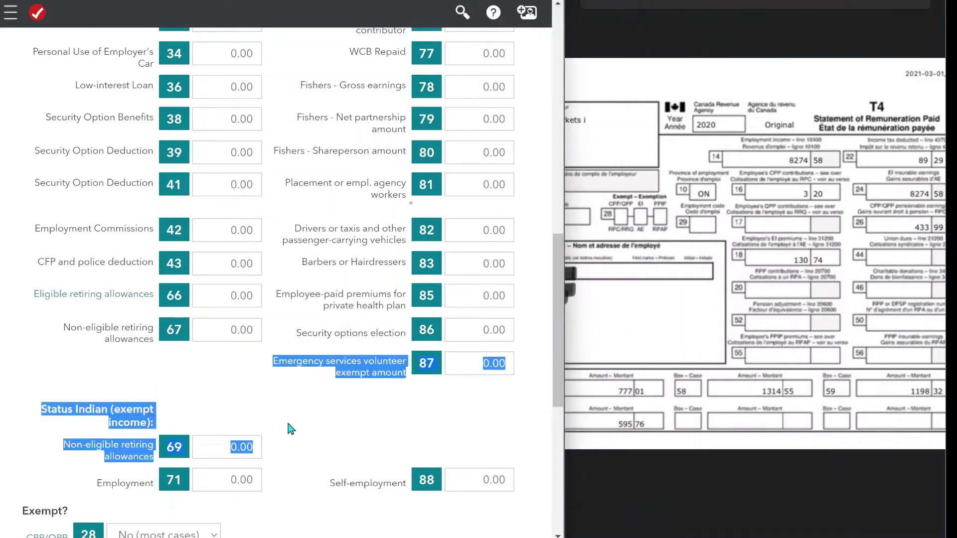
click(166, 388)
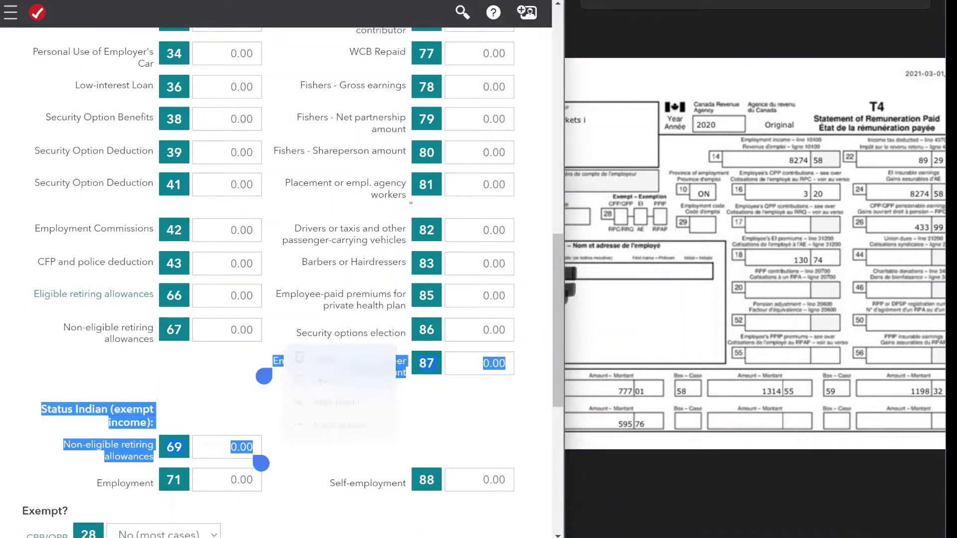
click(225, 383)
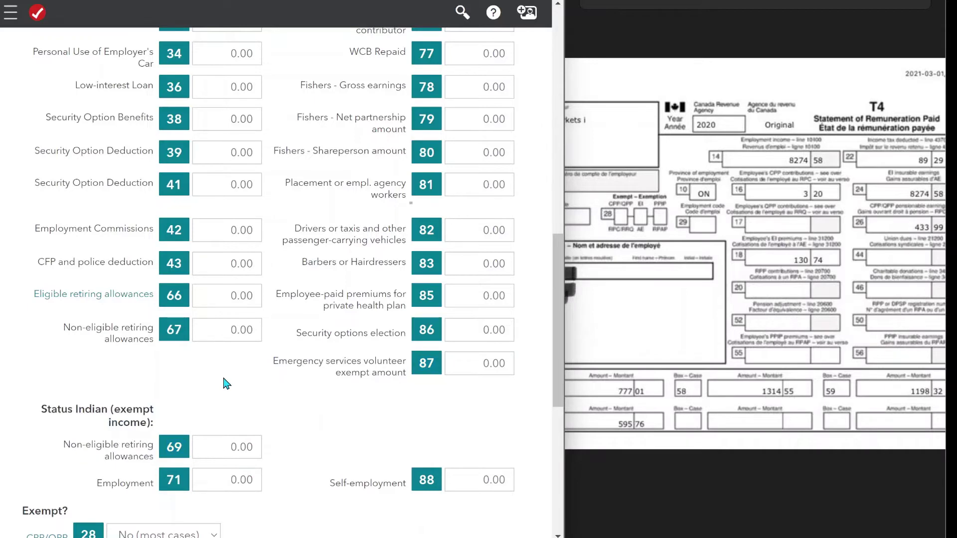
Step: Try to save the Longo Brothers T4 and add another slip, and dismiss the browser's offer to save the form information
scroll(100, 349, down, 4)
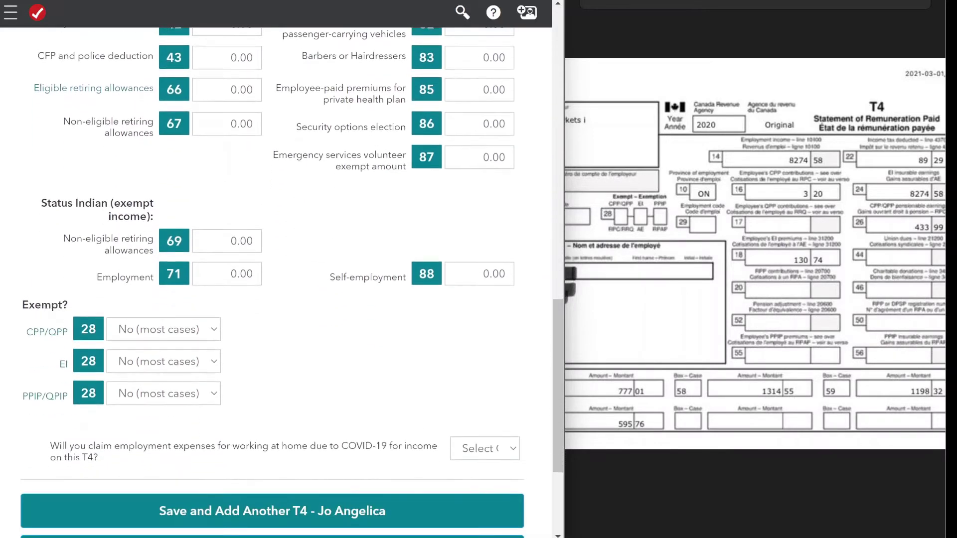
scroll(32, 391, down, 2)
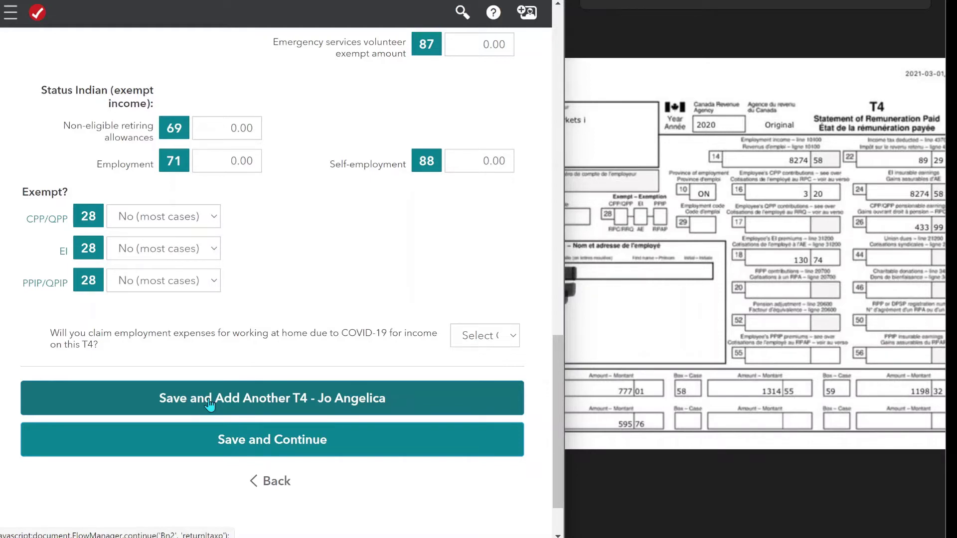
click(250, 404)
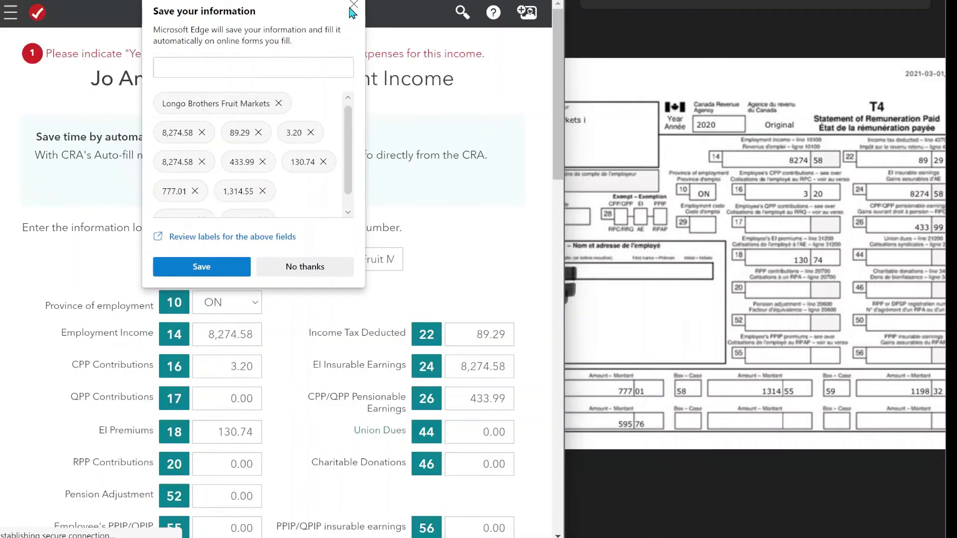
click(353, 6)
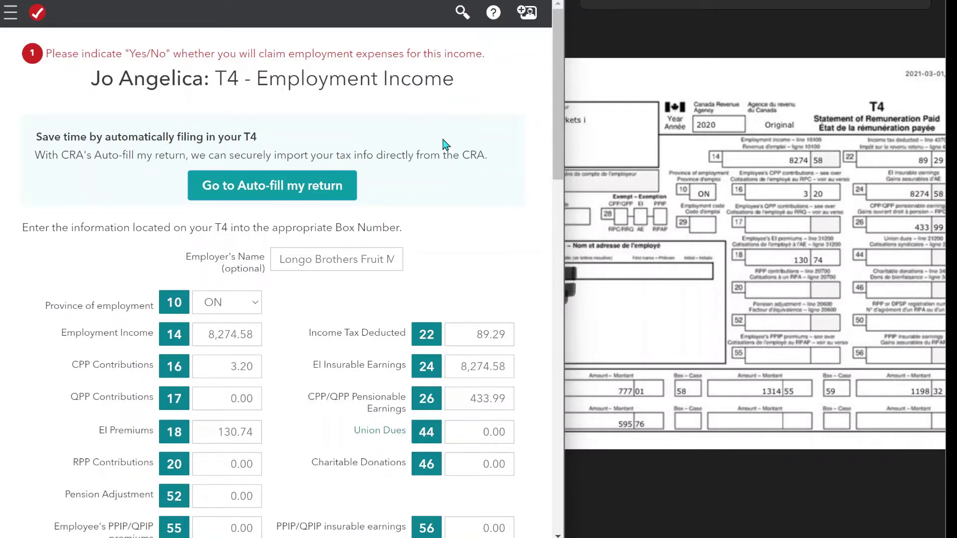
Step: Answer No to claiming COVID-19 work-at-home employment expenses for this T4, and save it to add another T4
scroll(445, 144, down, 12)
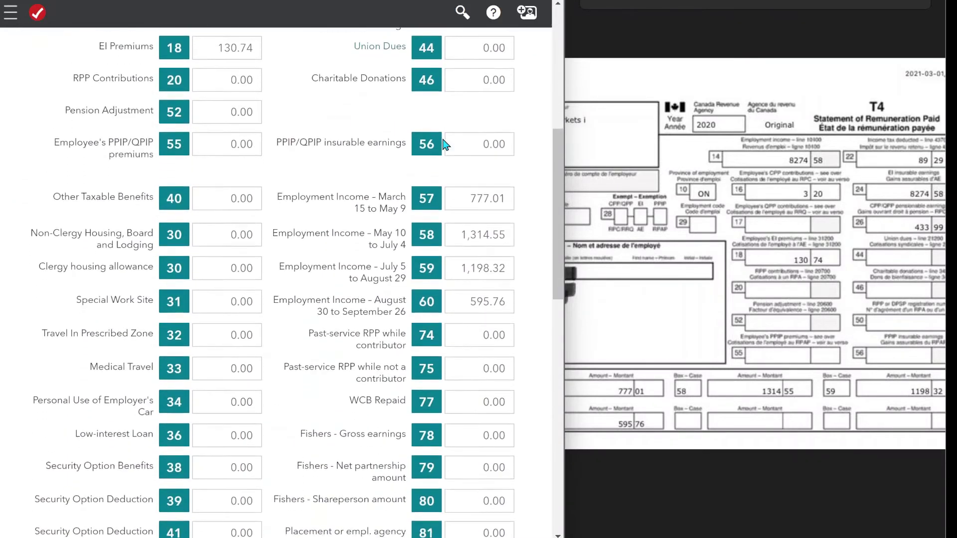
scroll(445, 145, down, 9)
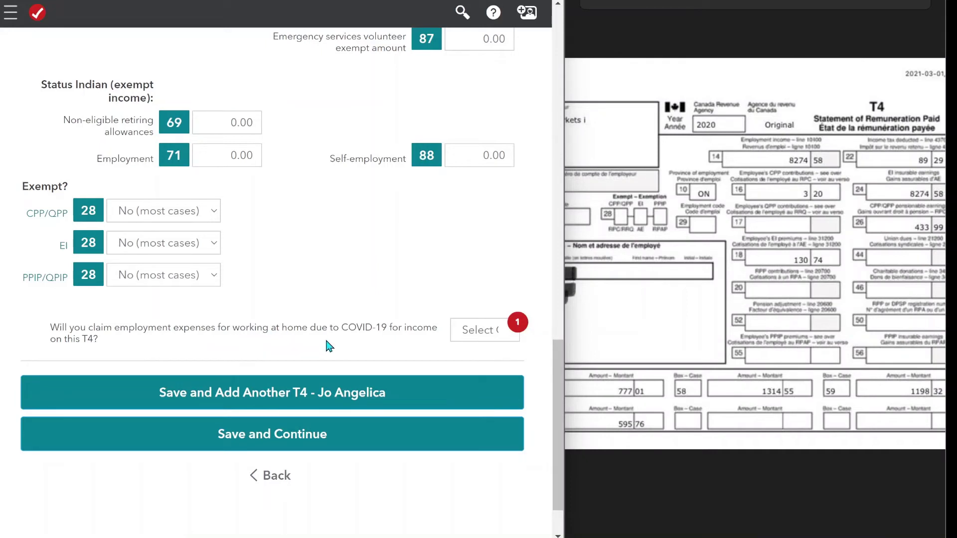
click(498, 341)
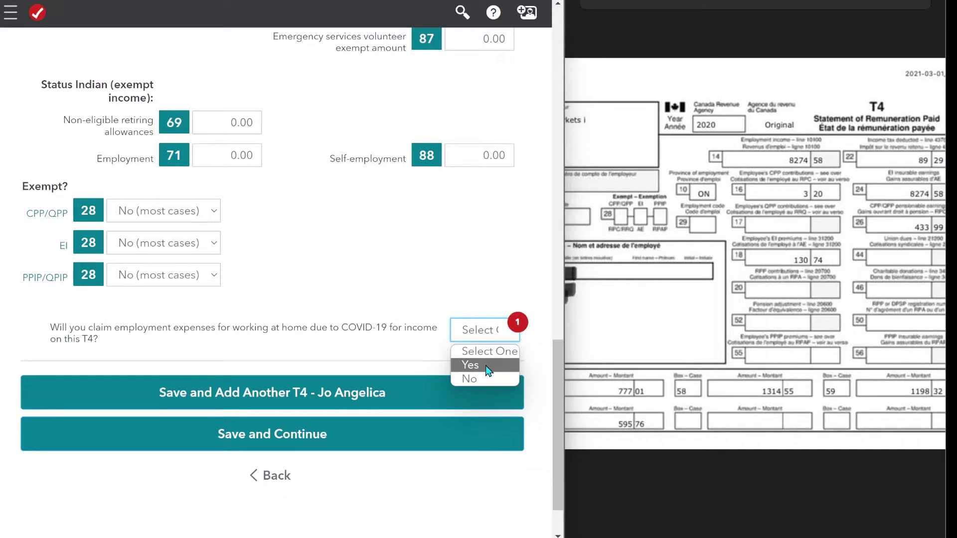
click(487, 369)
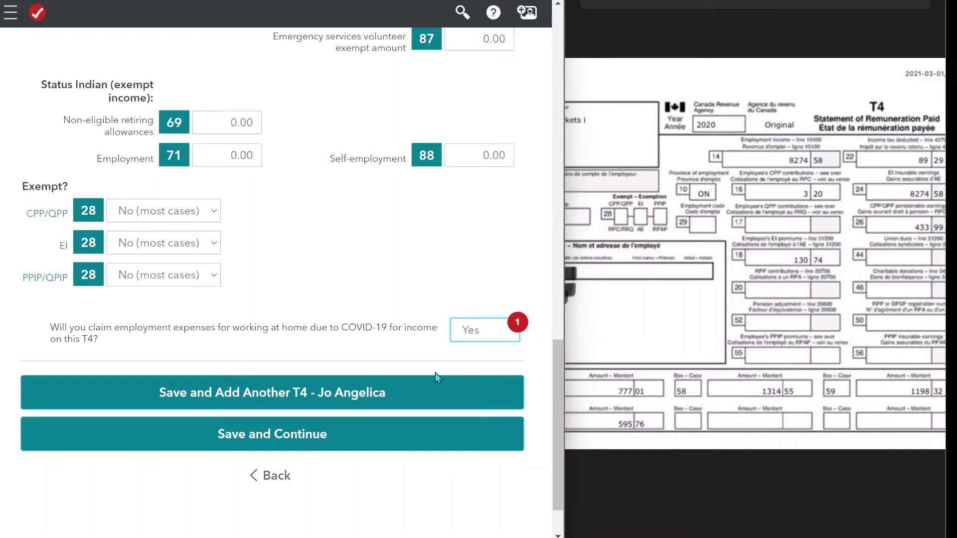
click(476, 337)
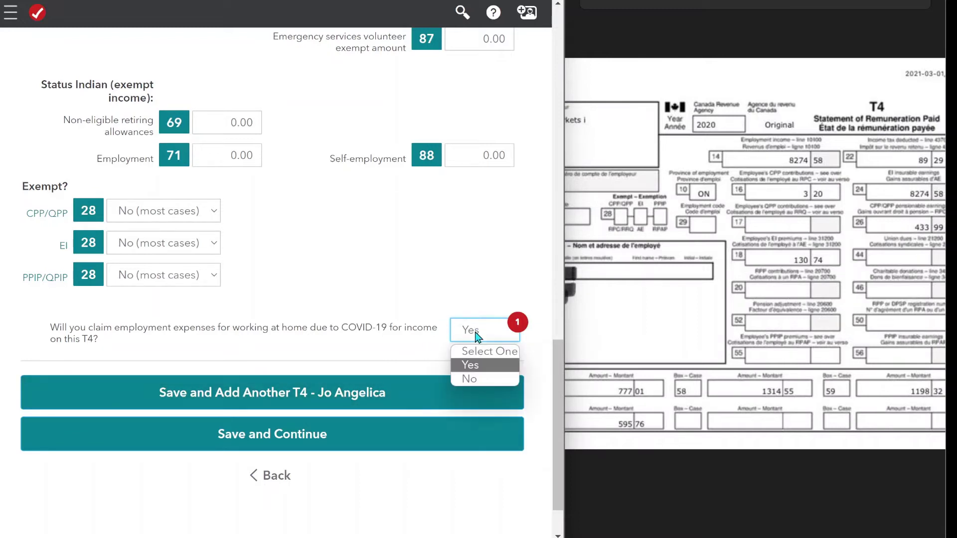
click(467, 379)
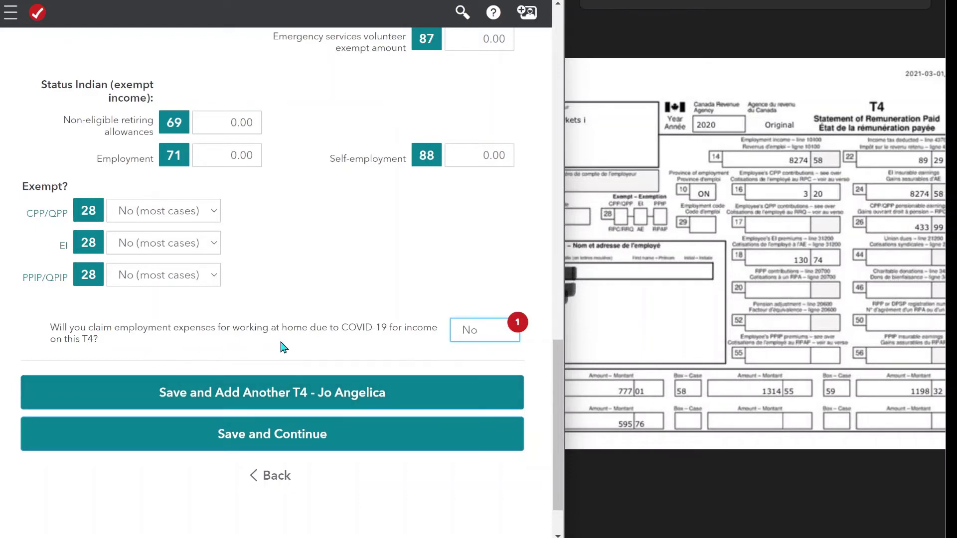
click(260, 395)
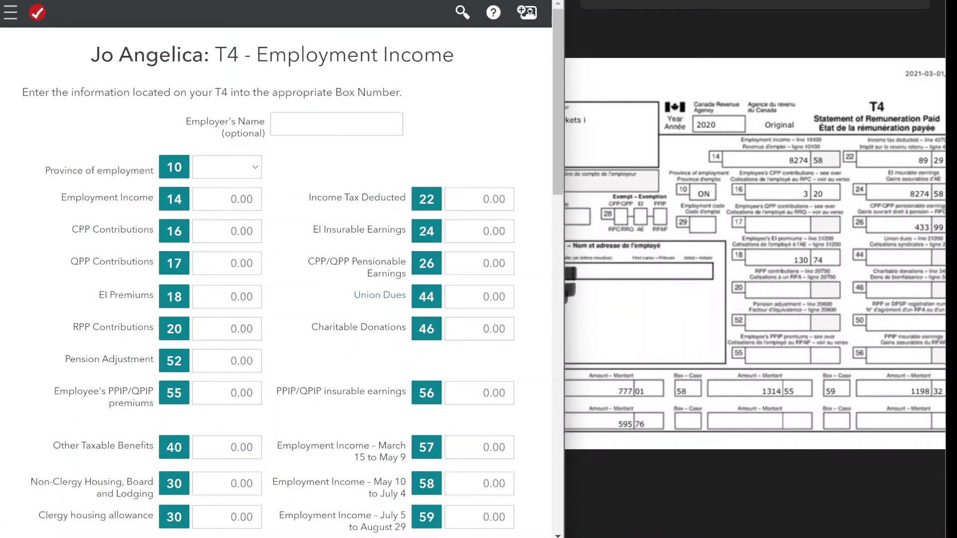
Step: Switch the slip image to PLACEMENT.jpg in Photos and snap it beside the blank T4 form
mouse_move(618, 537)
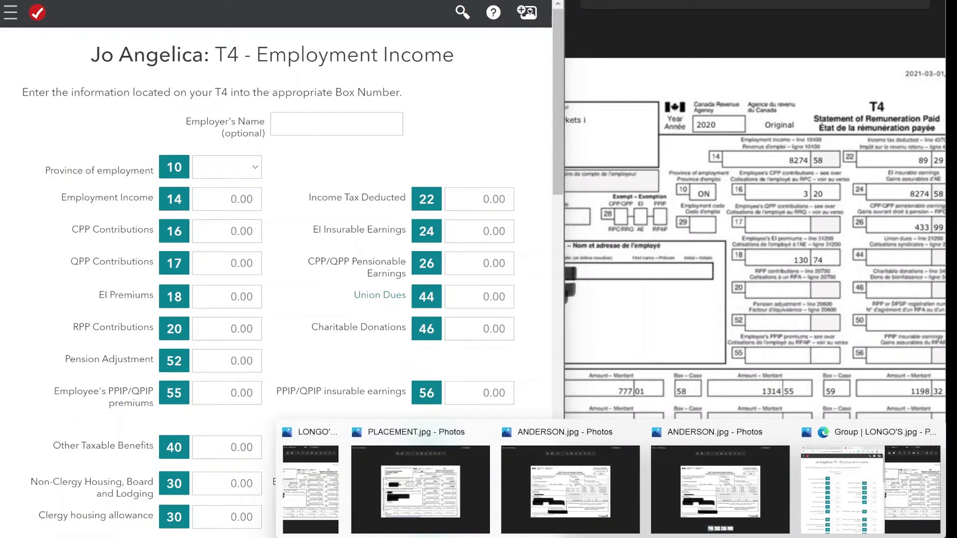
click(423, 468)
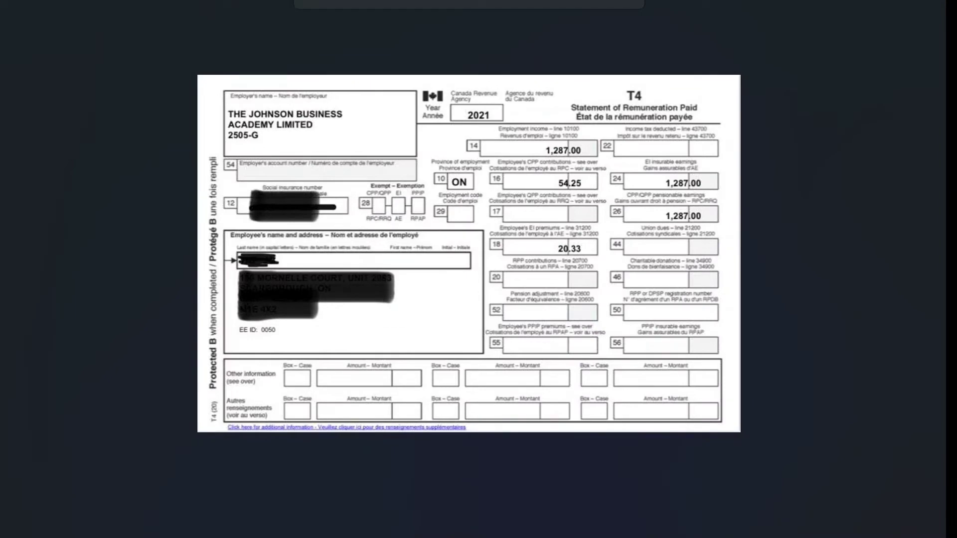
mouse_move(924, 6)
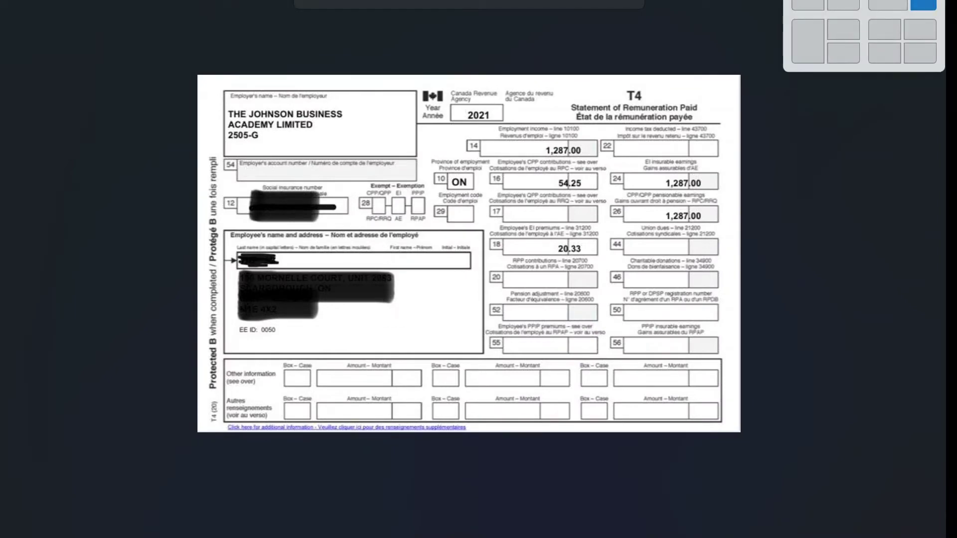
click(824, 24)
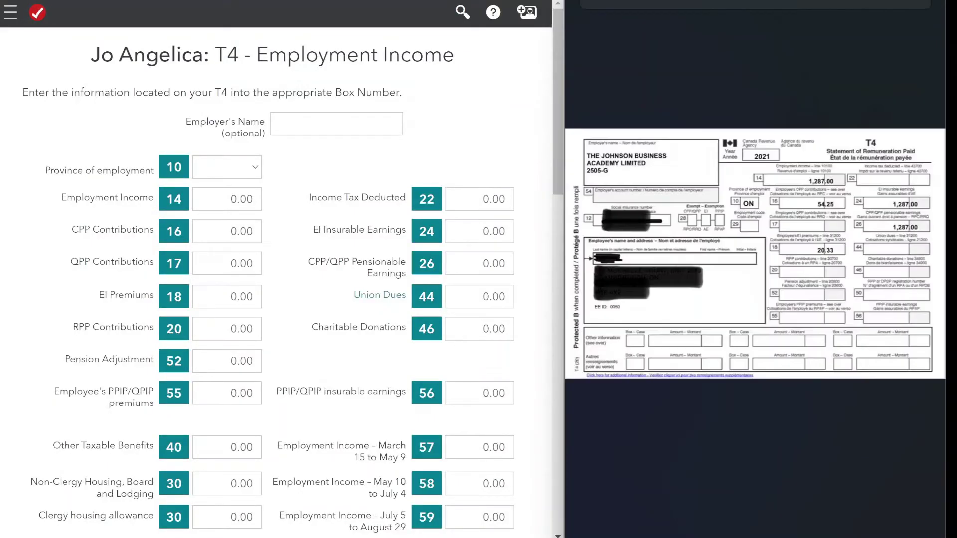
Step: Enter The Johnson Business Academy Limited as the employer's name and set the province of employment in box 10 to ON
click(386, 118)
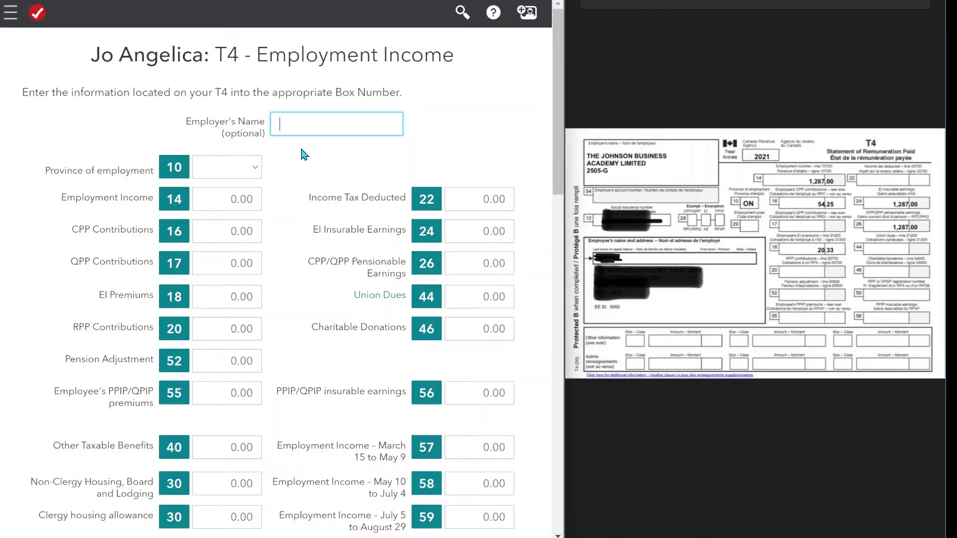
text(The )
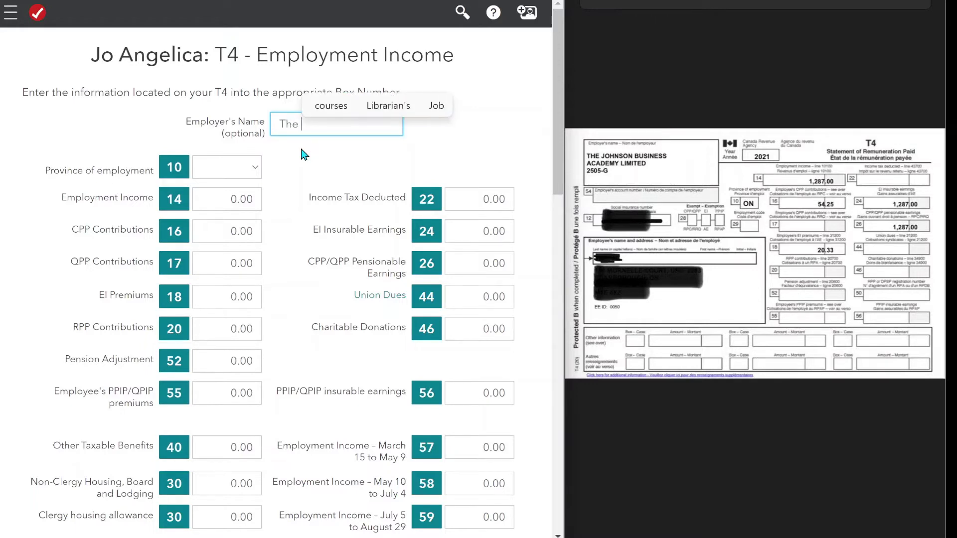
text(John)
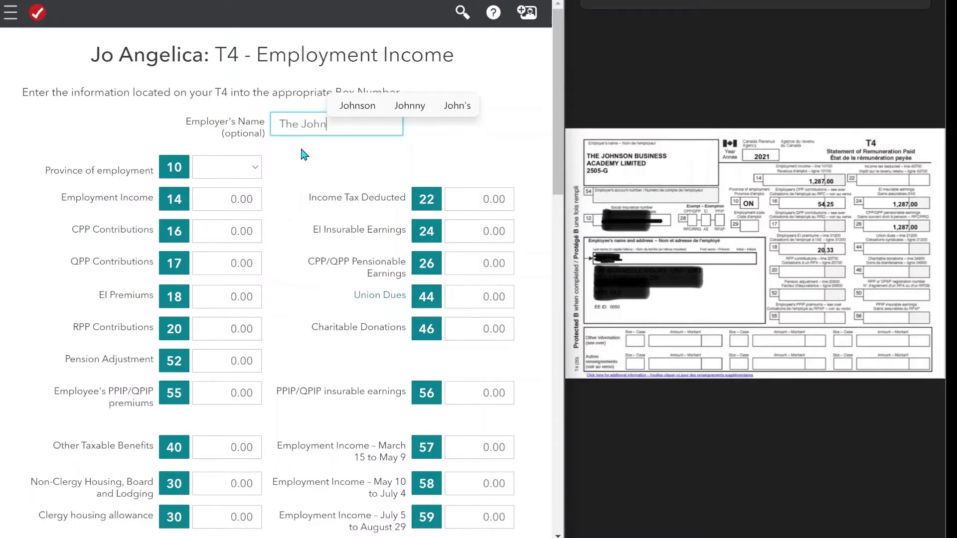
text(son )
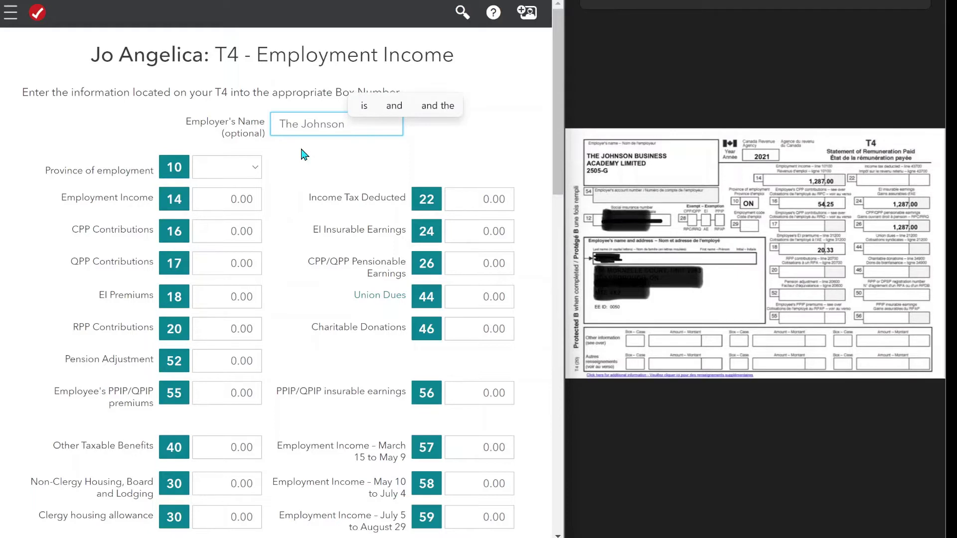
text(Busines)
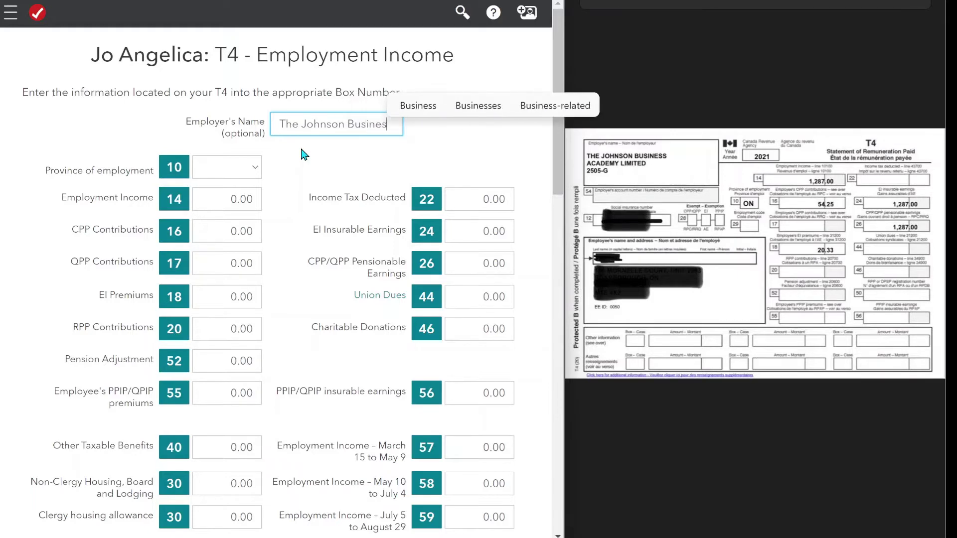
text(s)
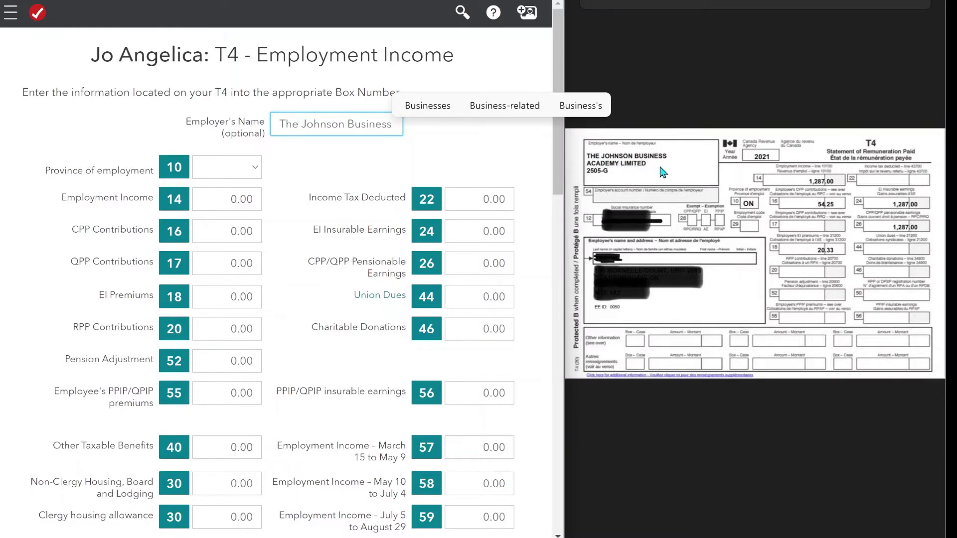
text(Aca)
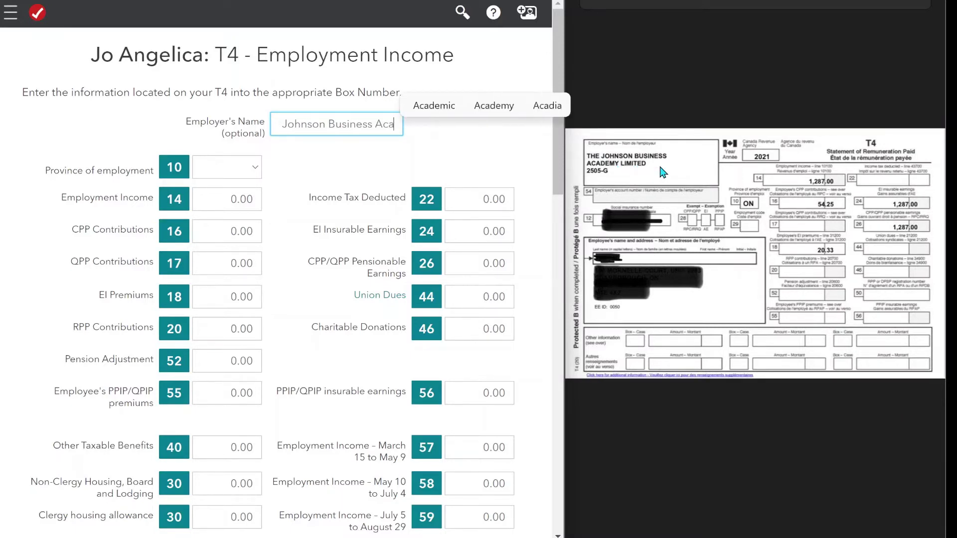
text(demy )
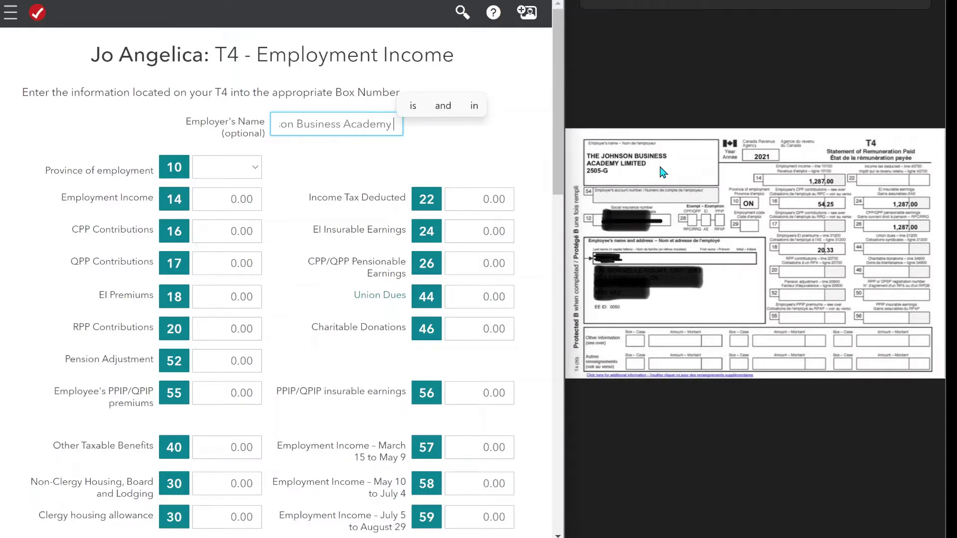
text(Limited)
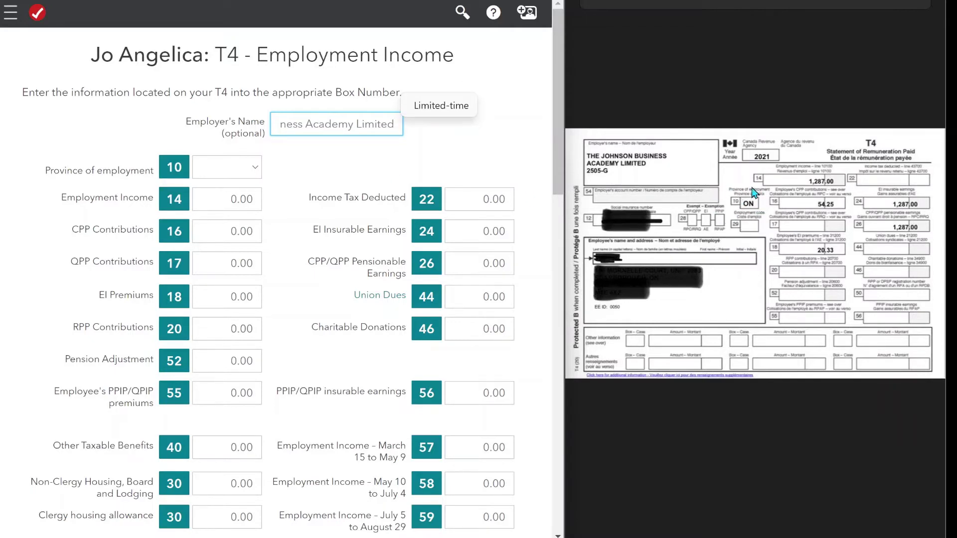
click(255, 174)
click(211, 315)
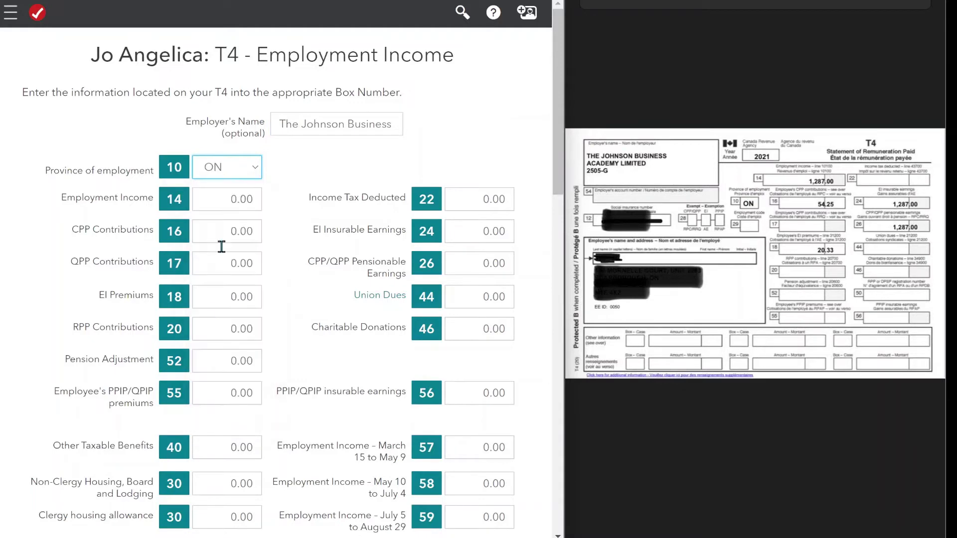
Step: Enter 1,287.00 for Employment Income in box 14 and 54.25 for CPP Contributions in box 16
click(221, 203)
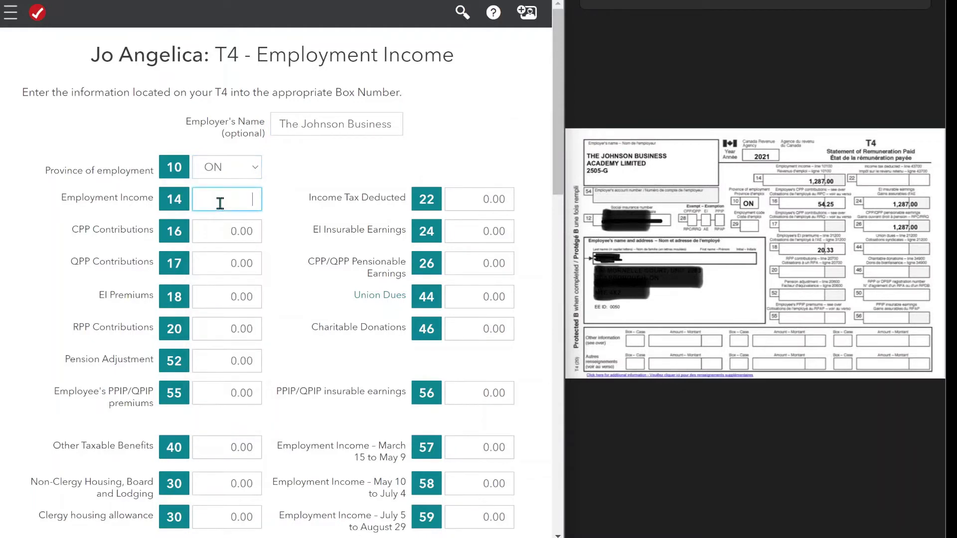
text(1,27)
text(8)
key(BackSpace)
key(BackSpace)
text(87.00)
click(238, 229)
text(5)
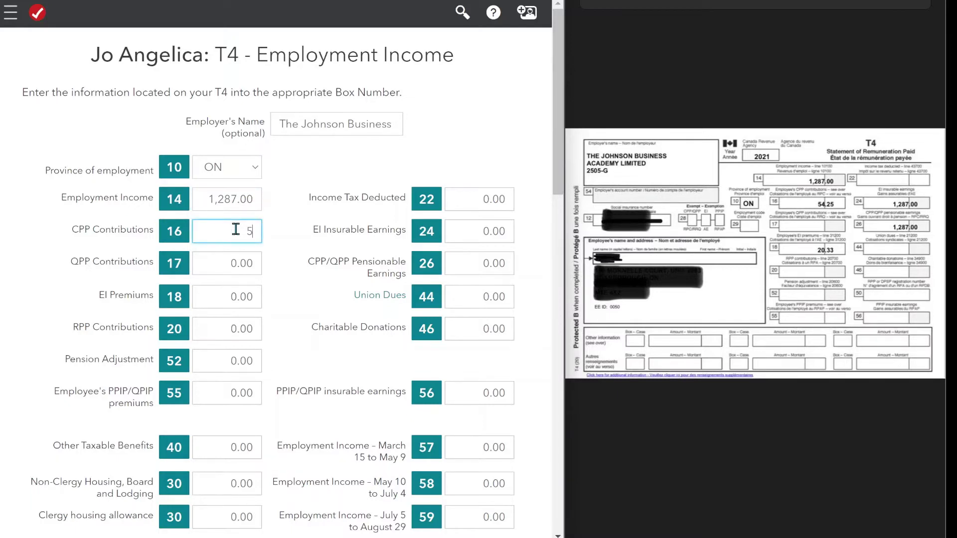
text(4.25)
Step: Enter 20.33 for RPP Contributions in box 20 and look over the boxes further down the form
click(225, 320)
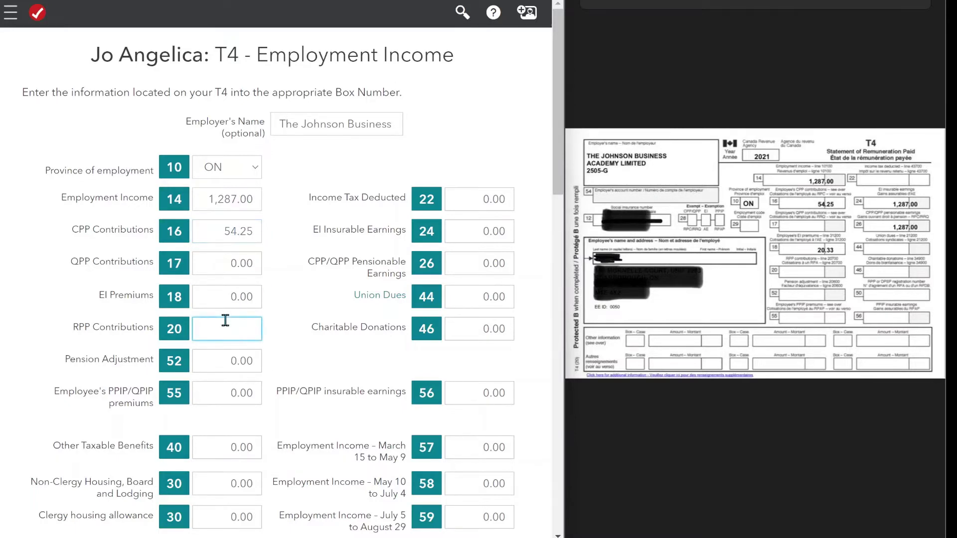
text(20.33)
scroll(248, 399, down, 5)
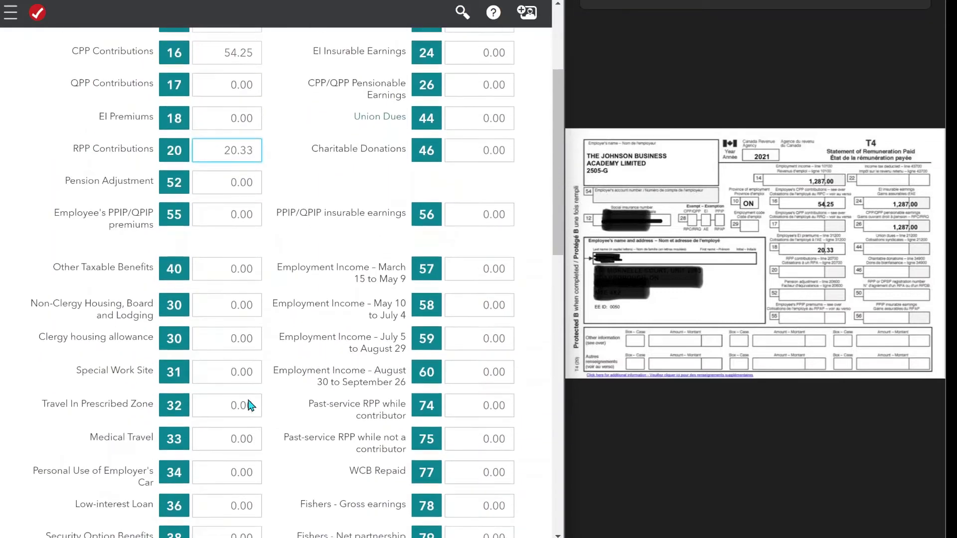
scroll(249, 405, up, 5)
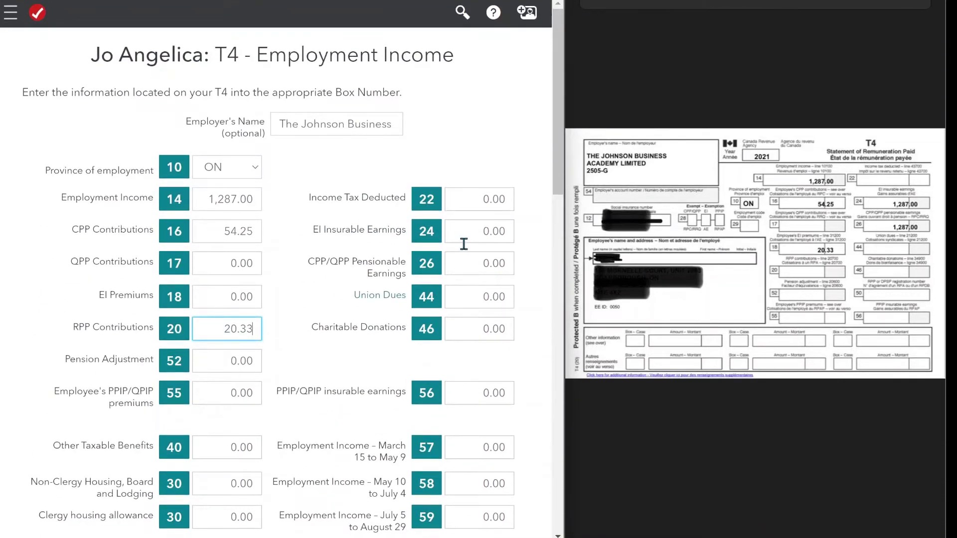
Step: Enter 1287.00 for EI Insurable Earnings in box 24 and 1287.00 for CPP/QPP Pensionable Earnings in box 26
click(486, 238)
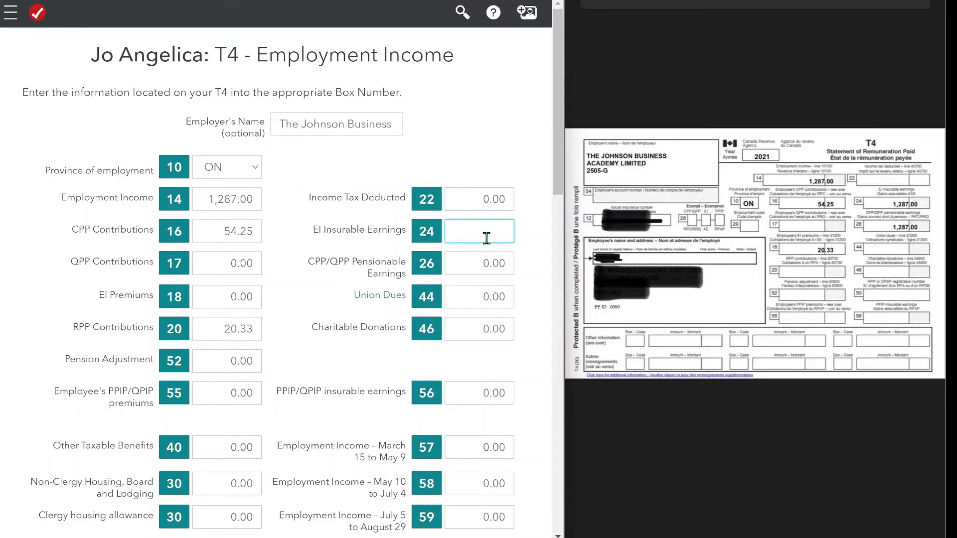
text(1287.00)
click(488, 265)
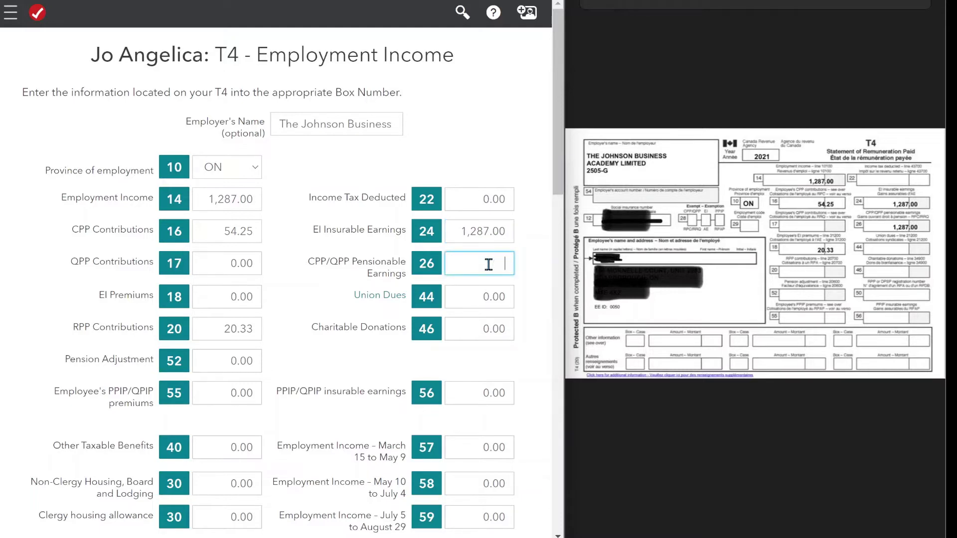
text(1287.00)
click(516, 161)
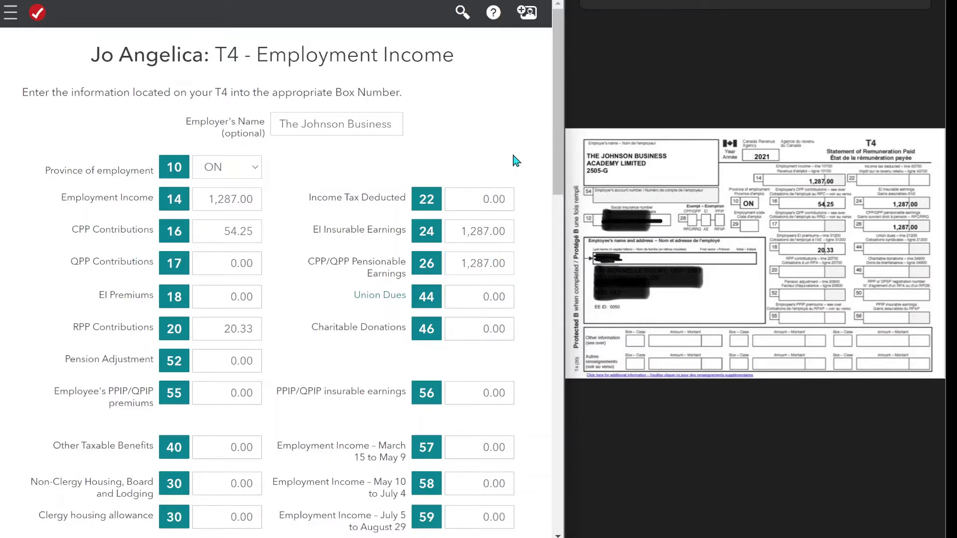
Step: Answer No to claiming work-at-home expenses due to COVID-19 for the Johnson Business Academy T4
scroll(481, 302, down, 15)
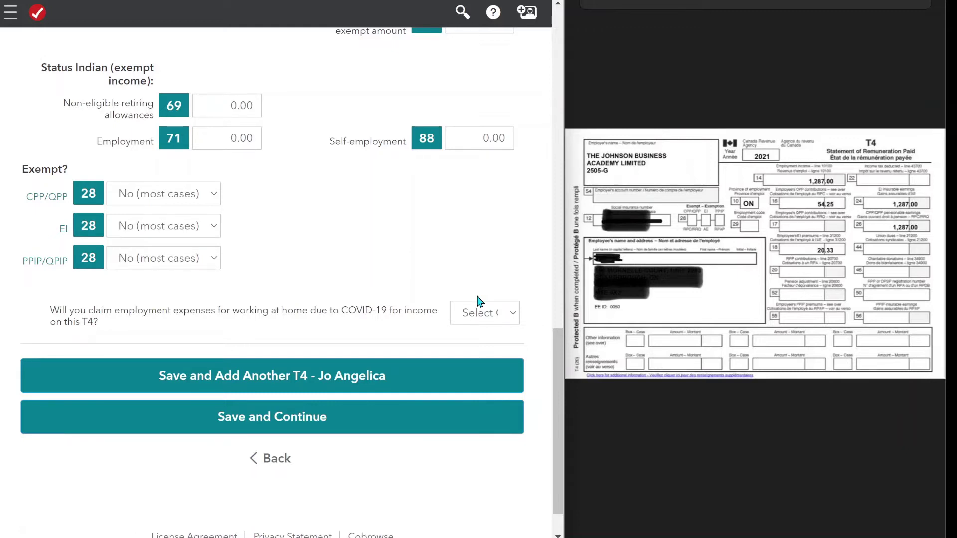
click(480, 311)
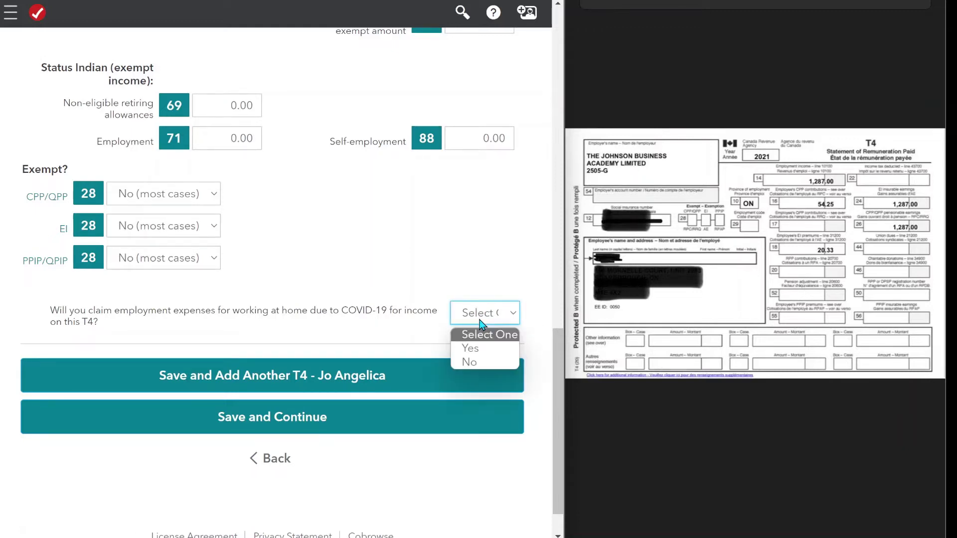
click(475, 361)
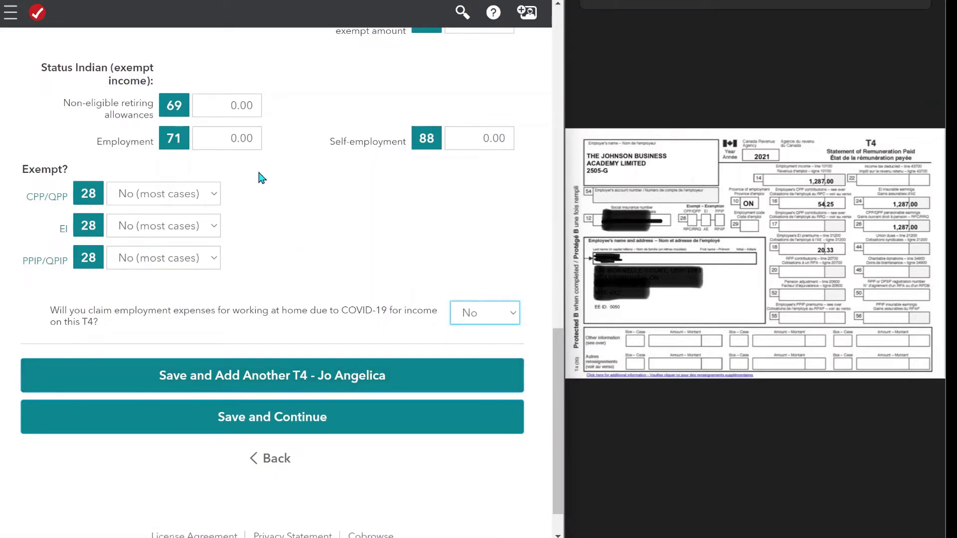
scroll(261, 177, up, 1)
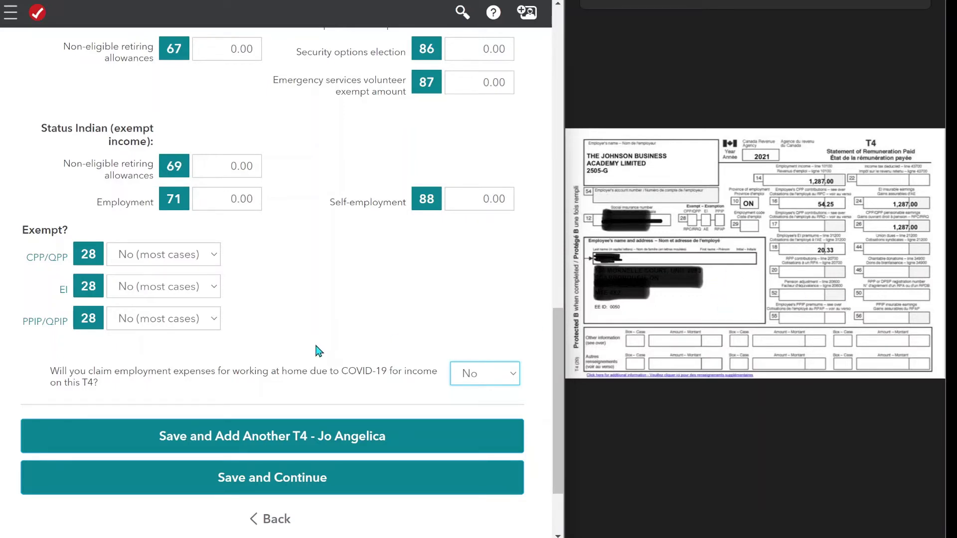
click(275, 439)
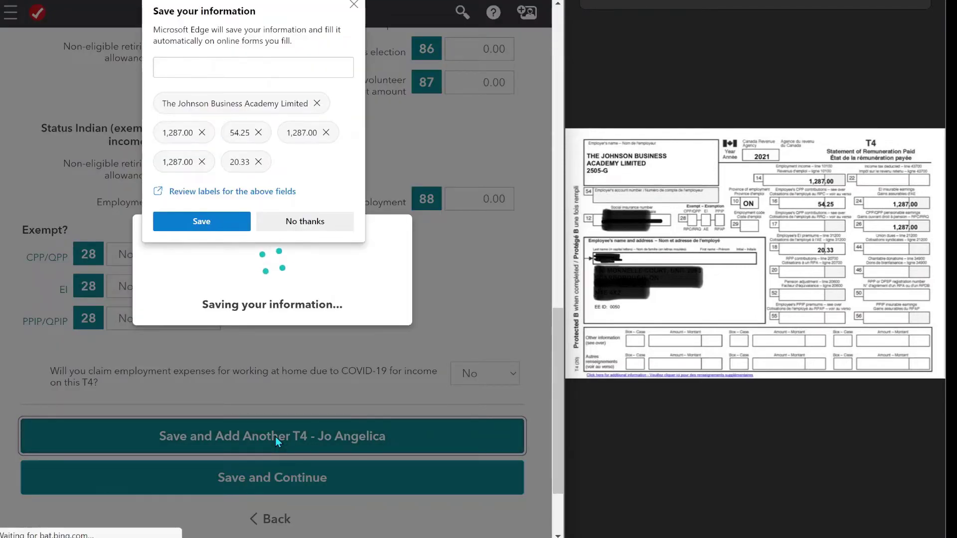
click(354, 5)
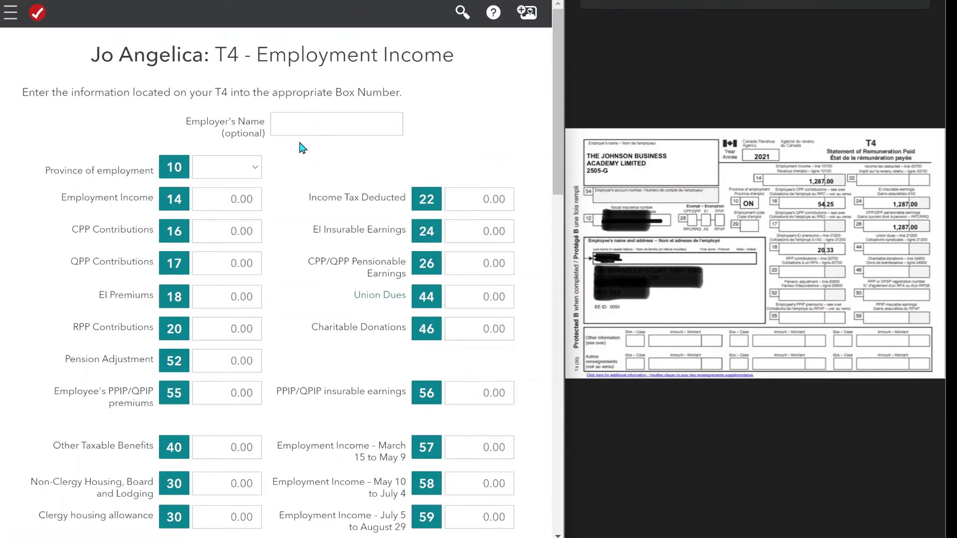
scroll(302, 147, down, 15)
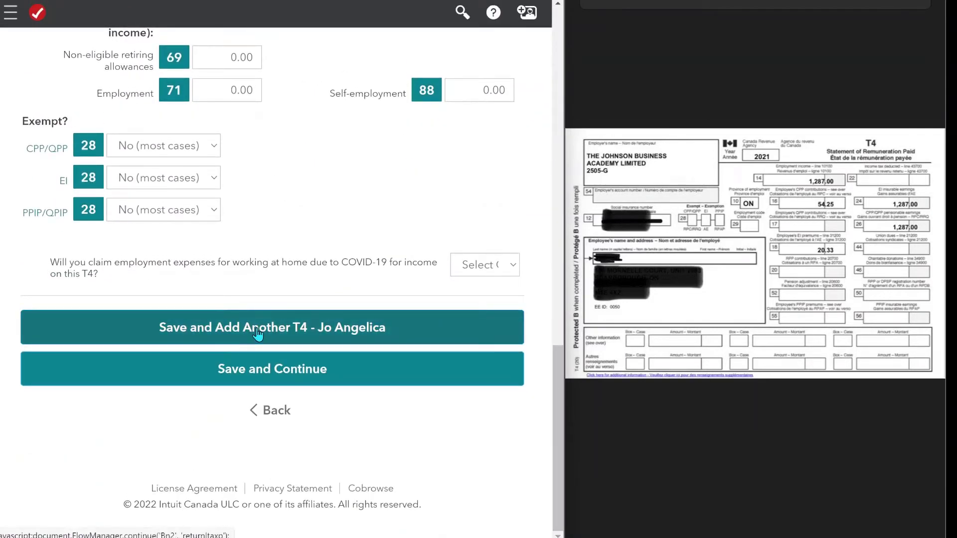
click(267, 413)
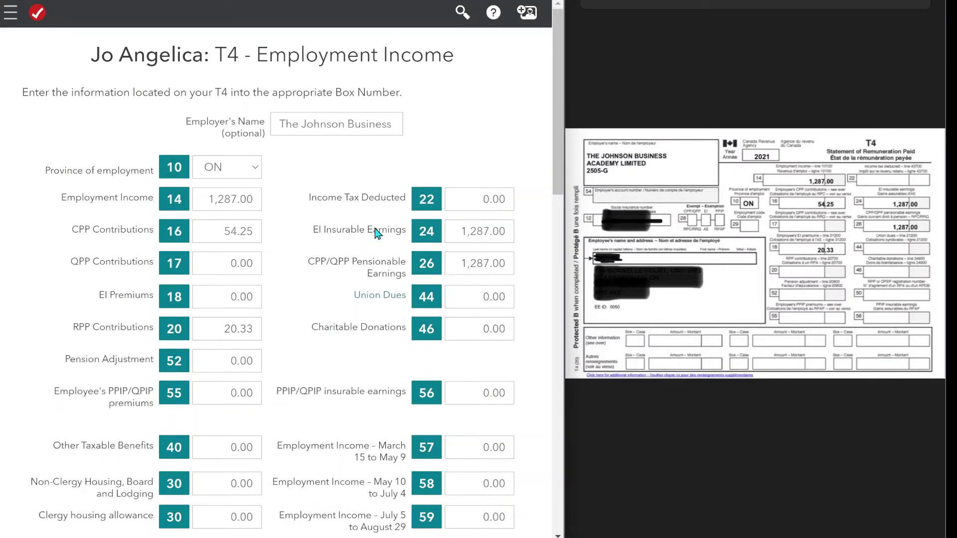
Step: Save the Johnson Business Academy T4, check the T4 summary against the slip images, and finish the T4 slips section
scroll(377, 235, down, 15)
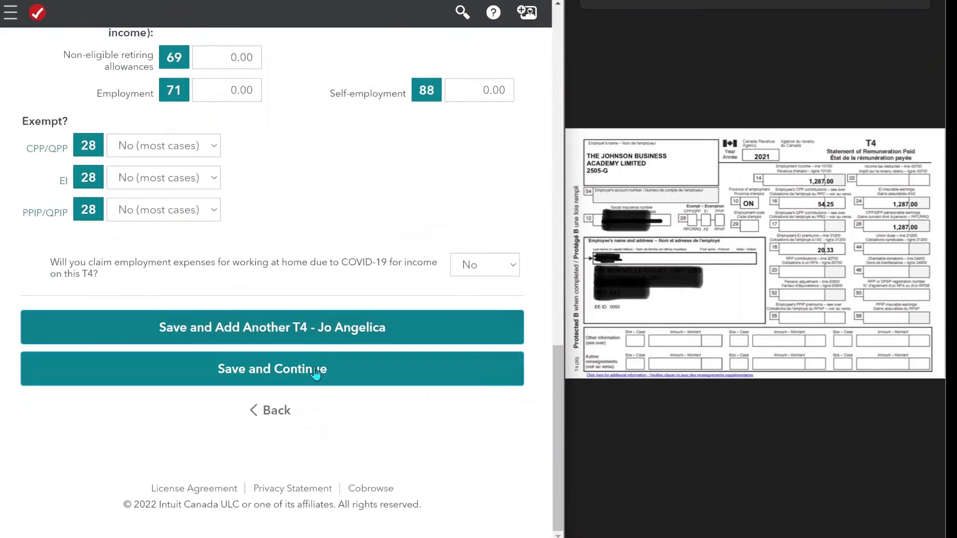
click(316, 370)
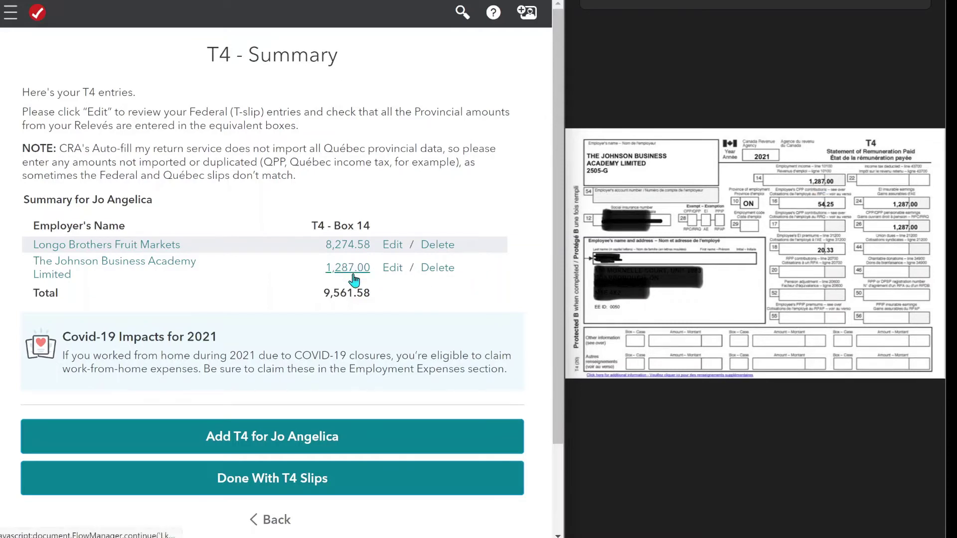
click(715, 528)
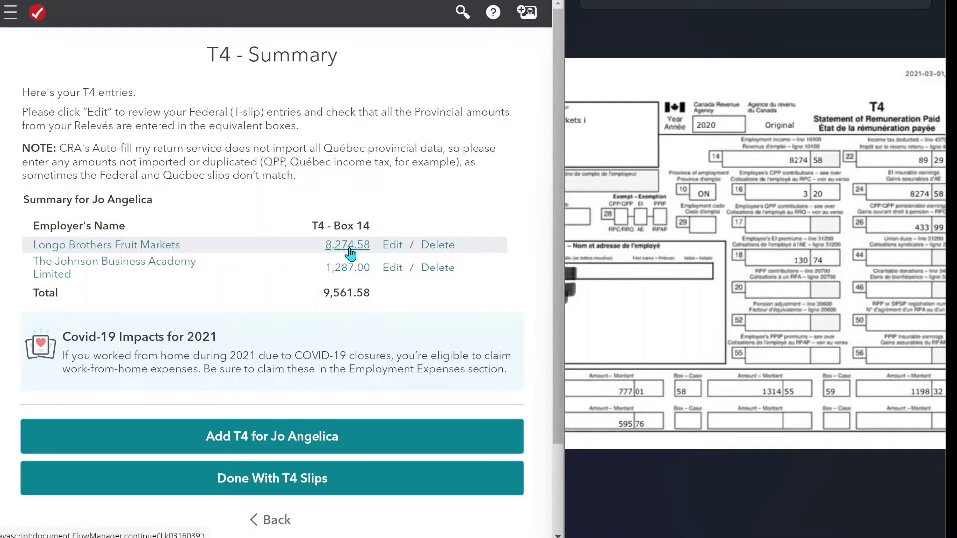
click(288, 479)
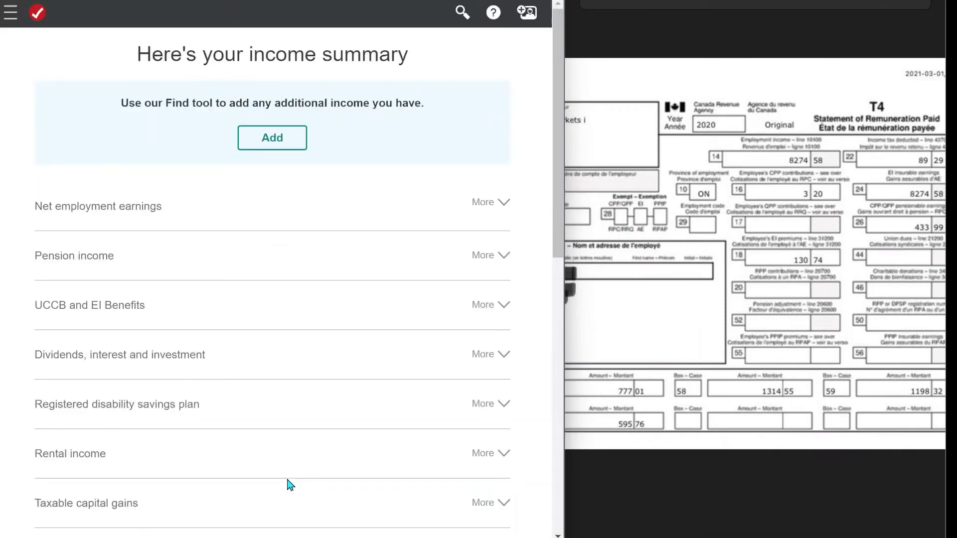
Step: Examine the income categories and the total income in the income summary
scroll(290, 485, down, 1)
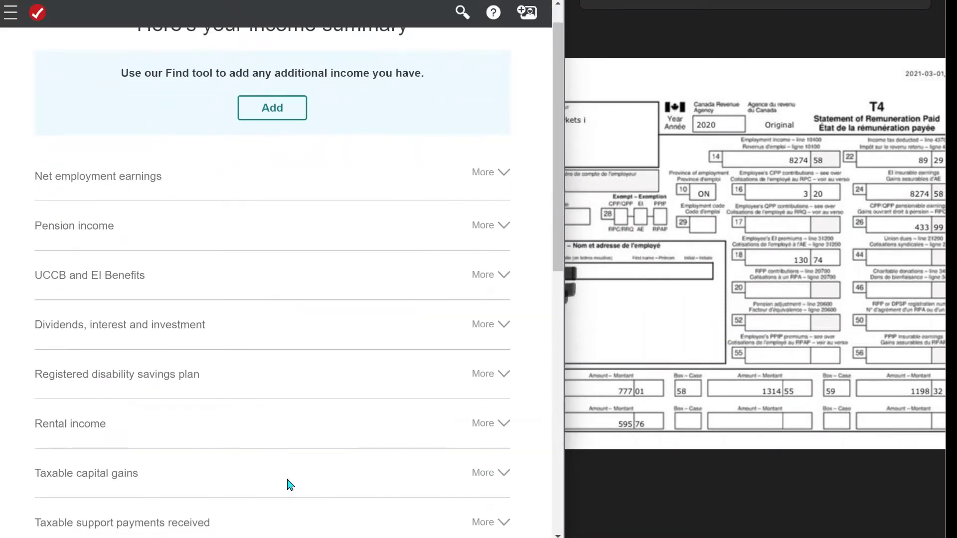
scroll(290, 485, up, 1)
scroll(291, 485, down, 5)
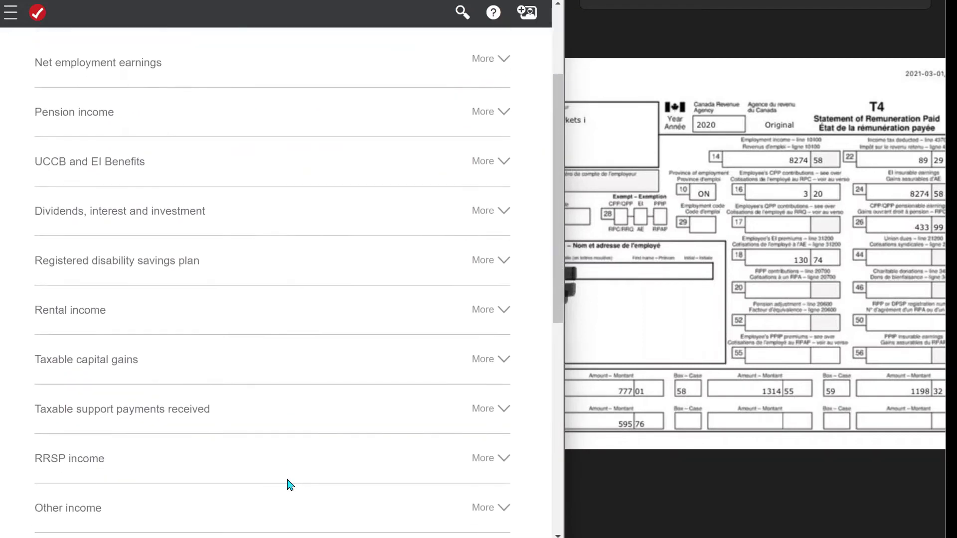
scroll(291, 485, down, 5)
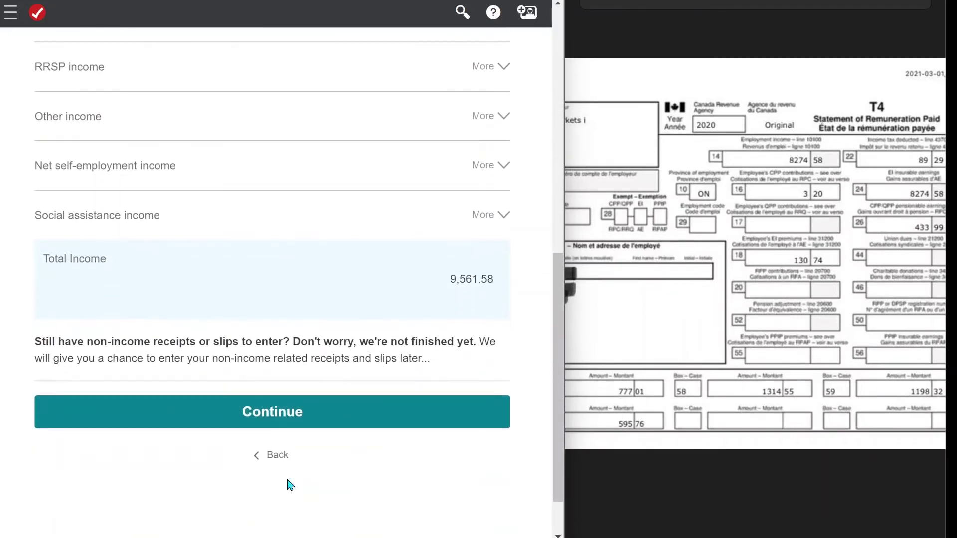
scroll(324, 335, up, 5)
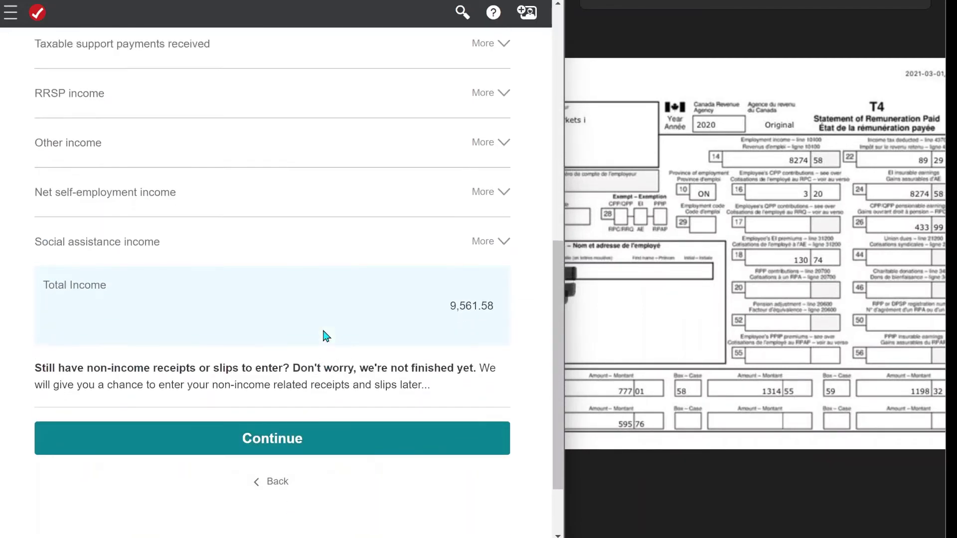
scroll(324, 335, up, 6)
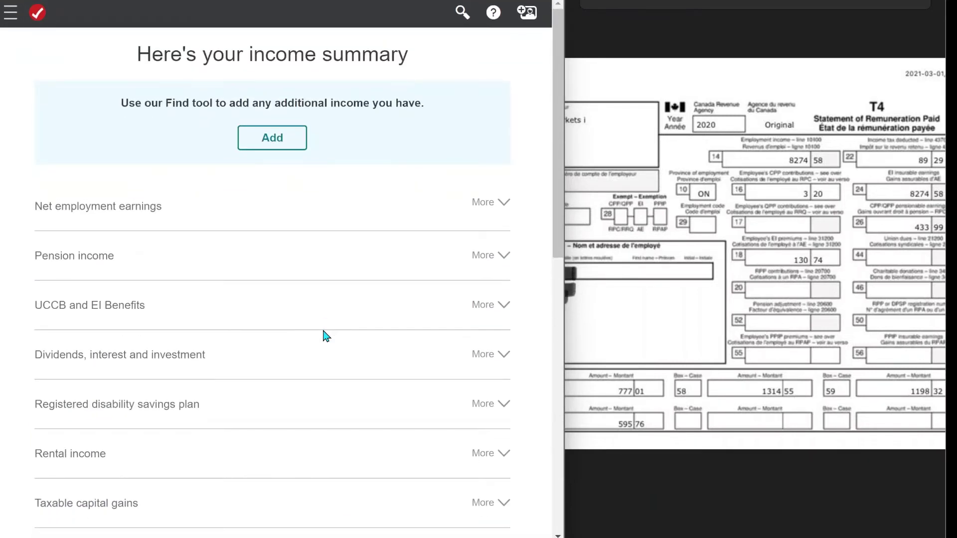
scroll(324, 336, down, 2)
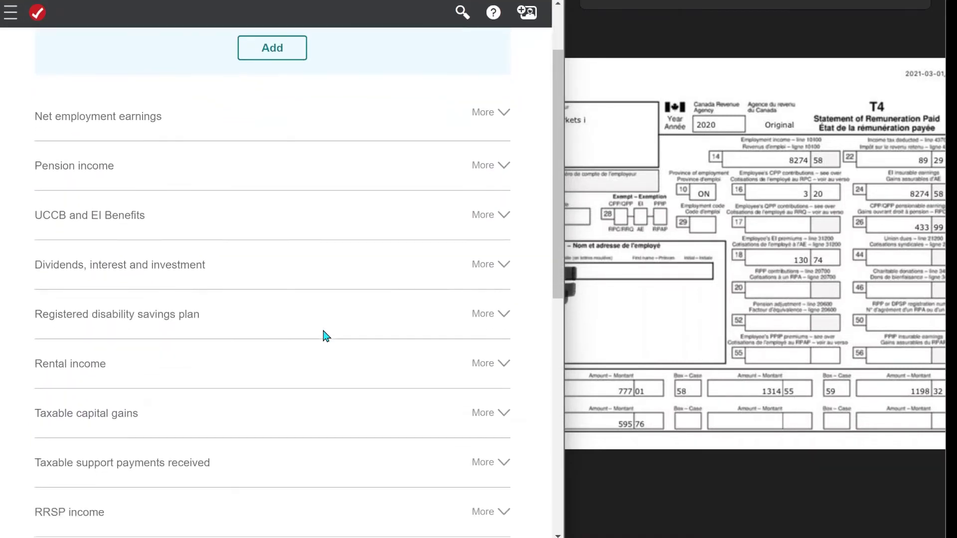
scroll(327, 336, down, 1)
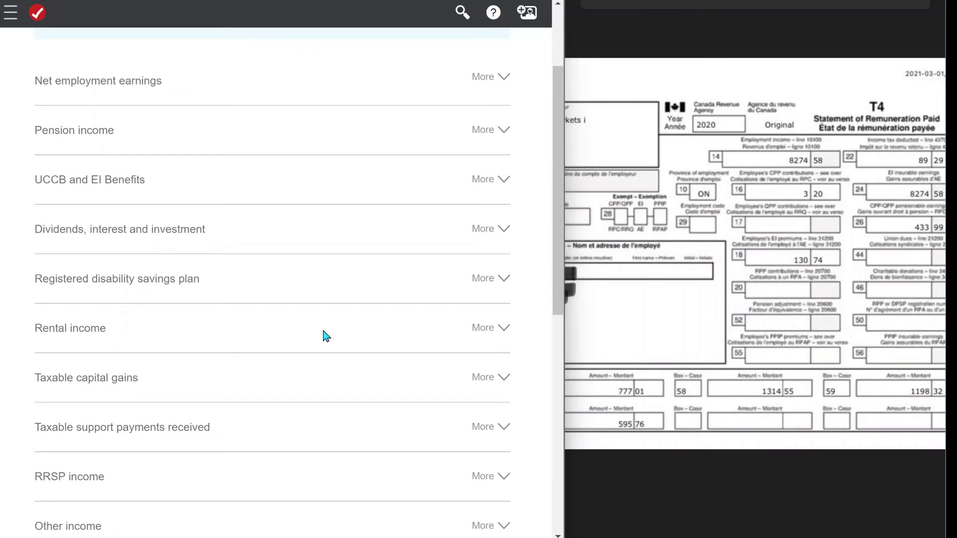
scroll(326, 335, down, 5)
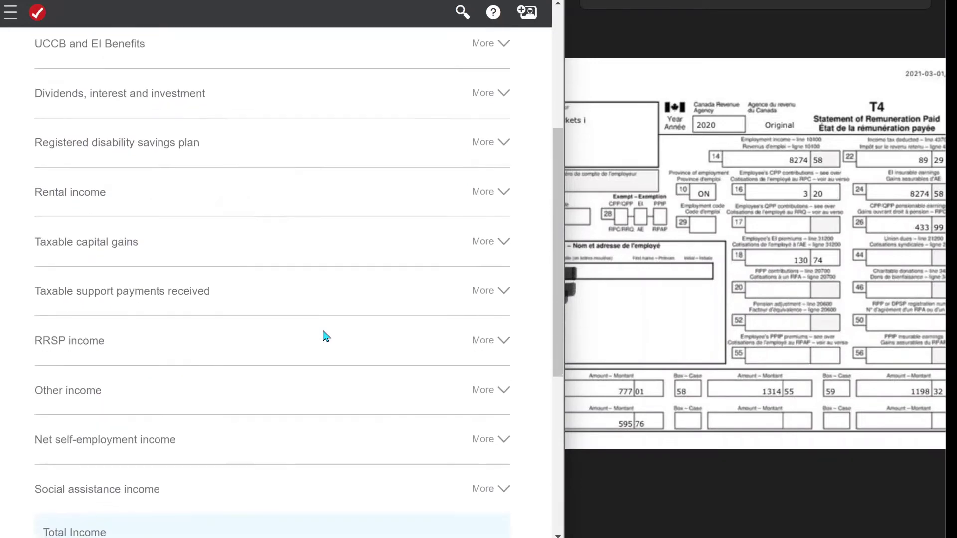
scroll(324, 333, down, 4)
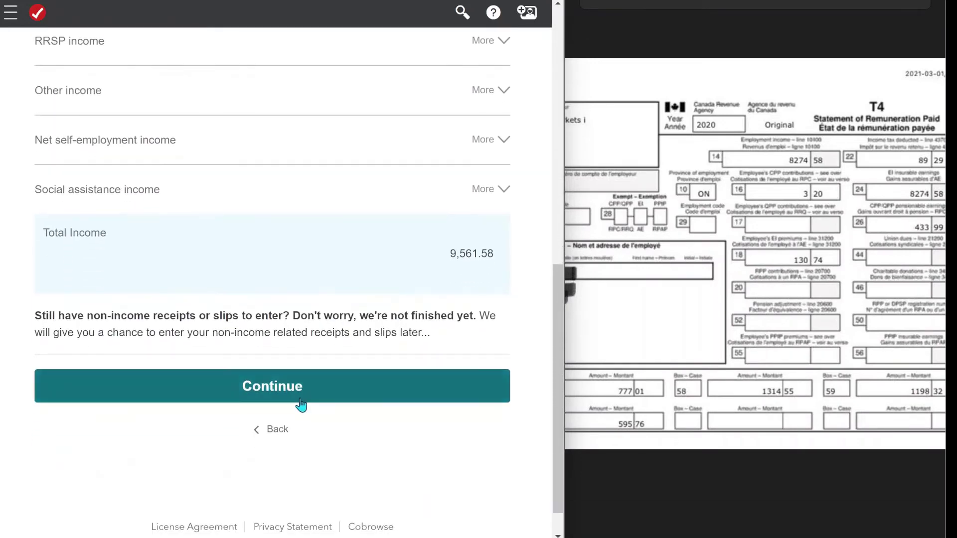
Step: Continue past the income summary and decline the Assist & Review upgrade offers, staying on TurboTax Free
click(306, 397)
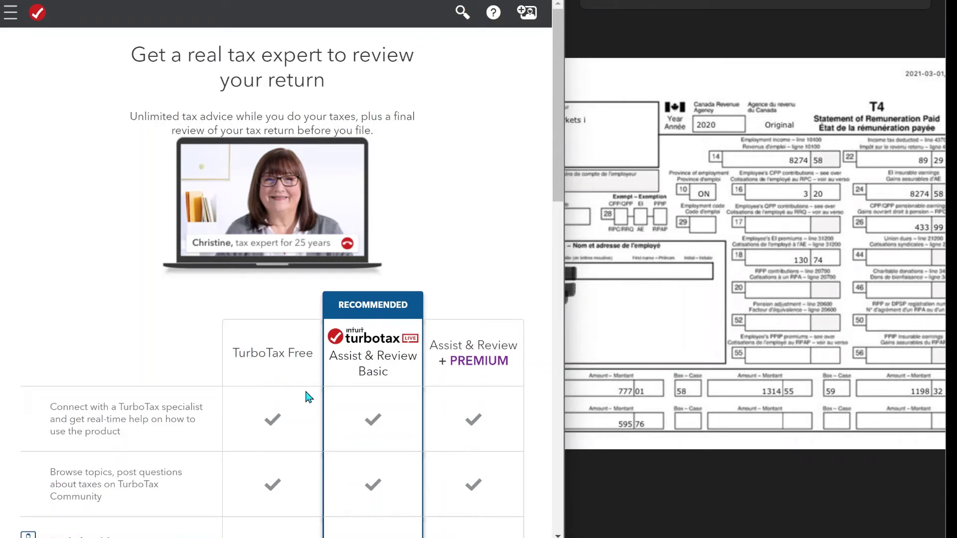
scroll(308, 397, down, 10)
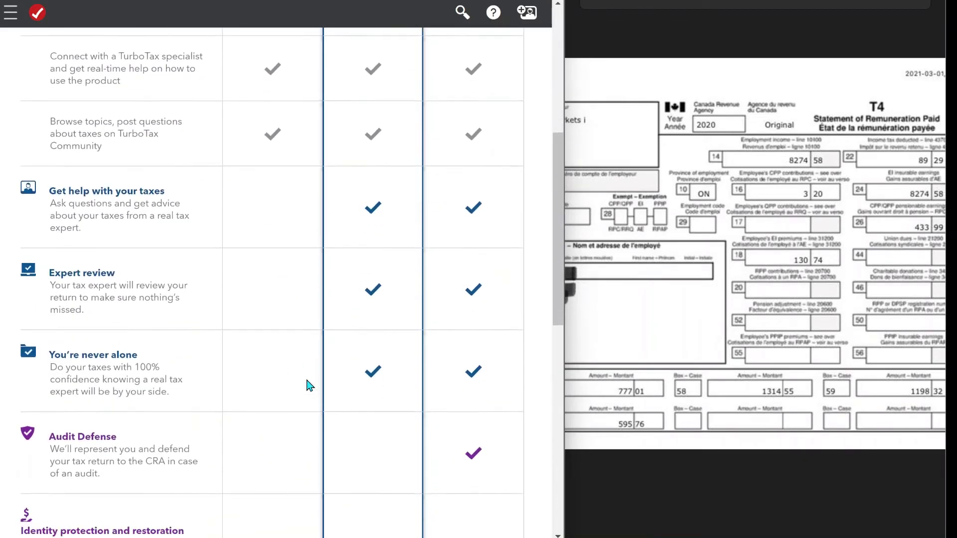
scroll(309, 385, down, 3)
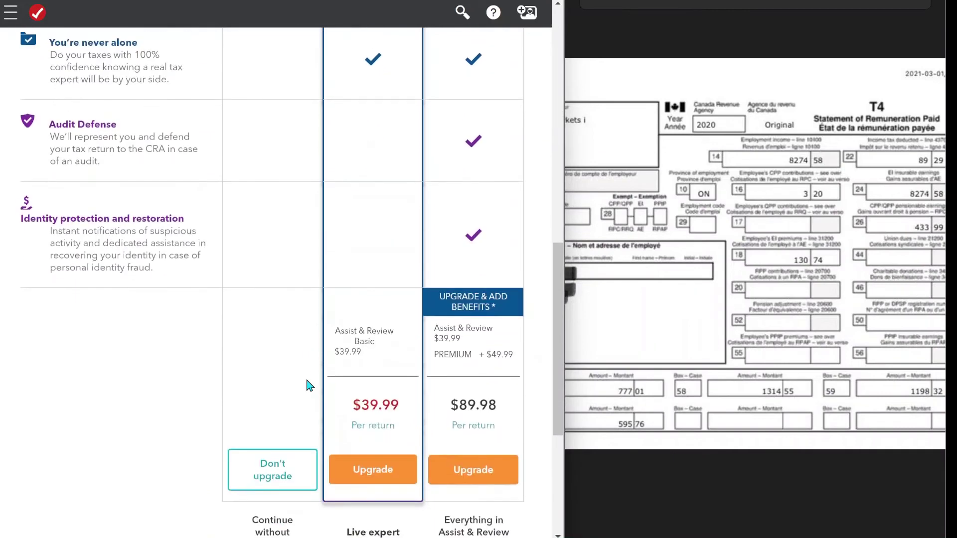
scroll(308, 385, down, 2)
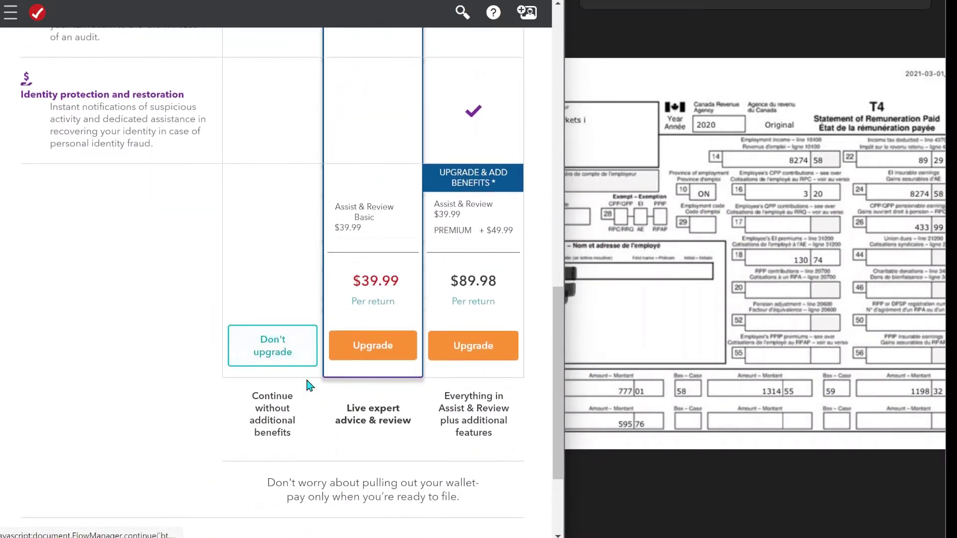
click(275, 352)
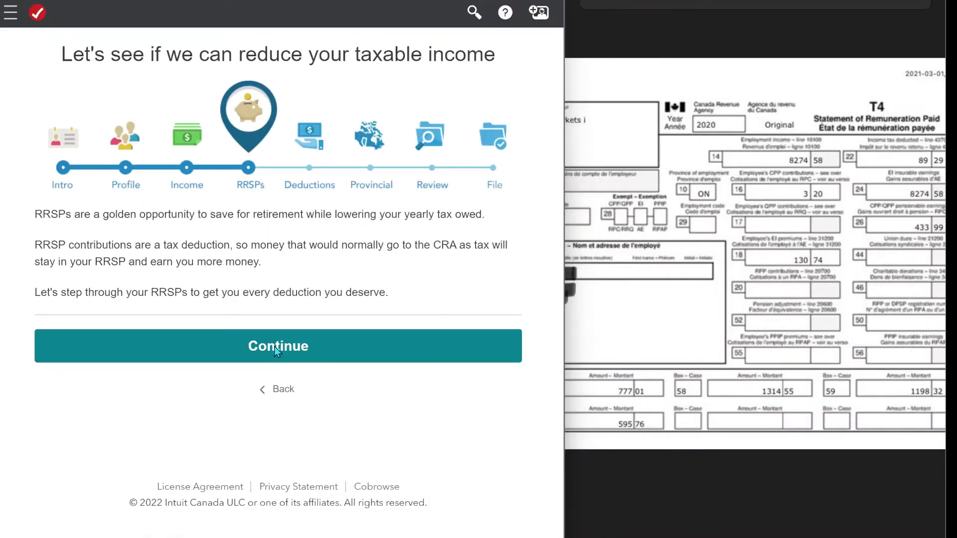
Step: Pass through the RRSPs section without entering contributions, continuing past the RRSP Calculator and the RRSP/PRPP summary
click(277, 349)
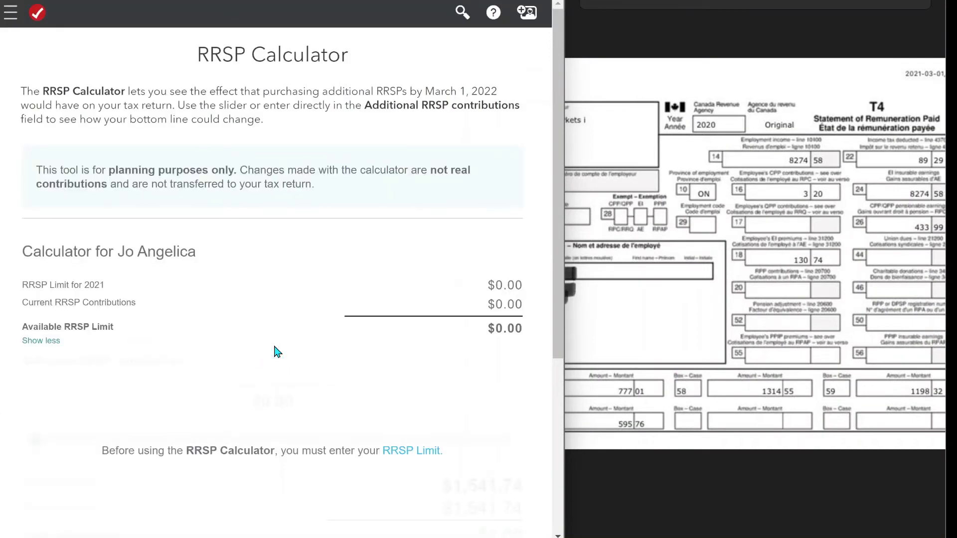
scroll(277, 351, down, 5)
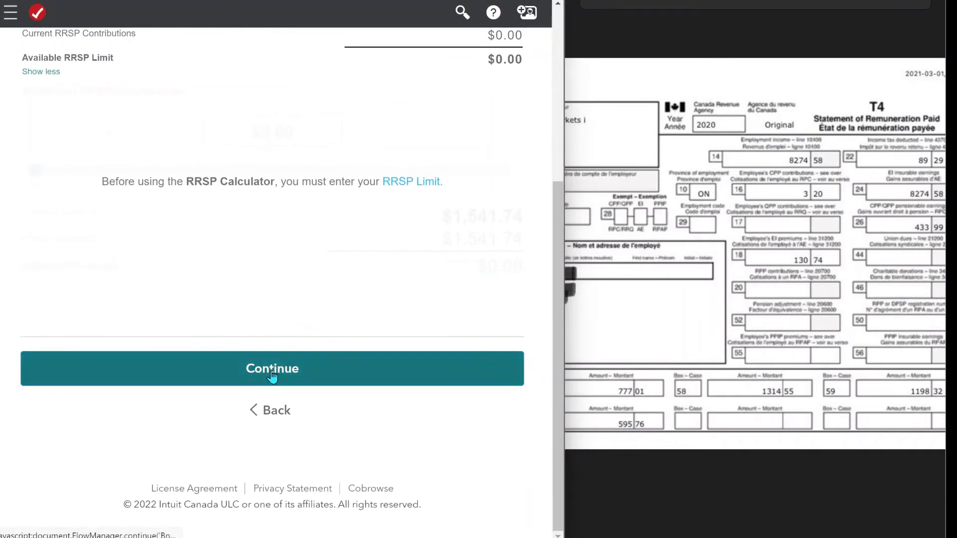
click(271, 371)
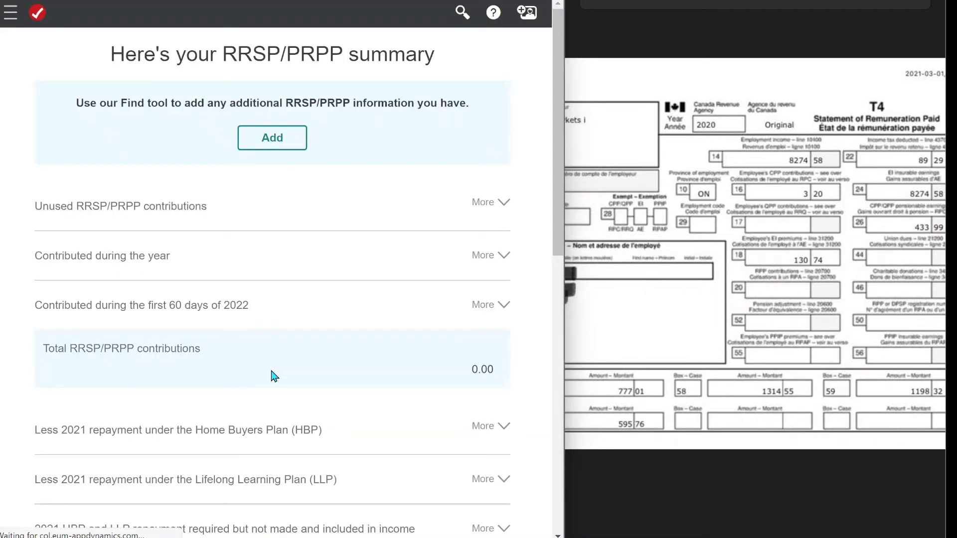
scroll(273, 374, down, 10)
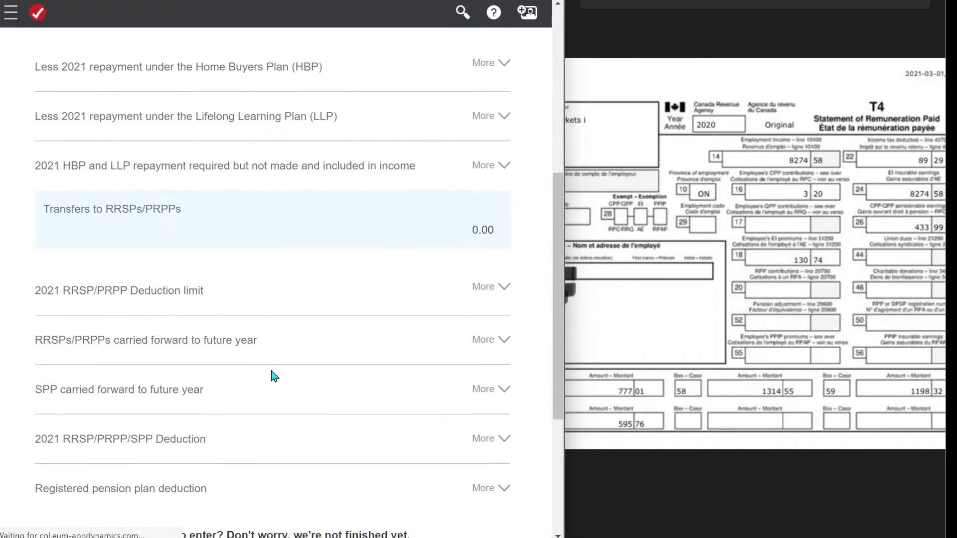
scroll(273, 375, down, 1)
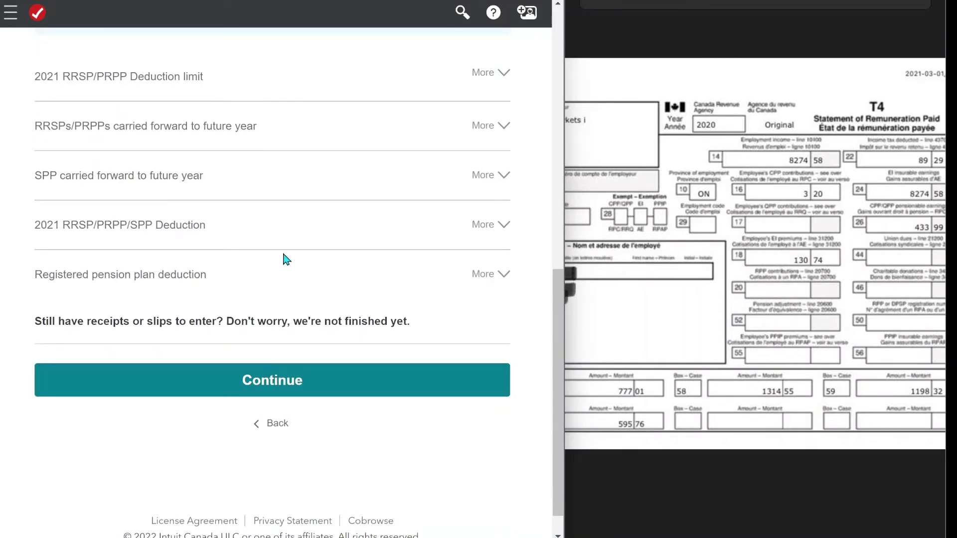
click(265, 388)
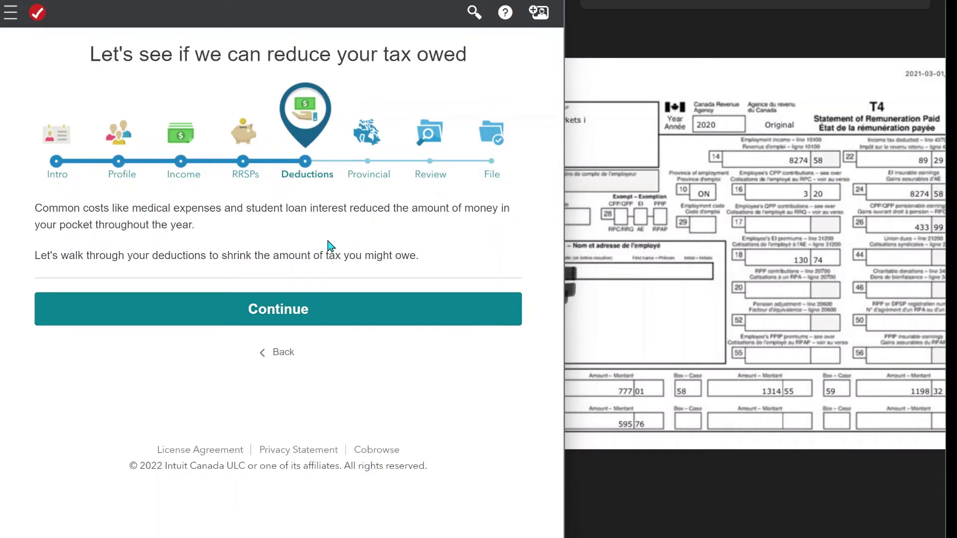
Step: Continue through the Deductions introduction to the tuition fees form and place the Seneca College T2202 image, college 2.jpg, beside it
click(303, 317)
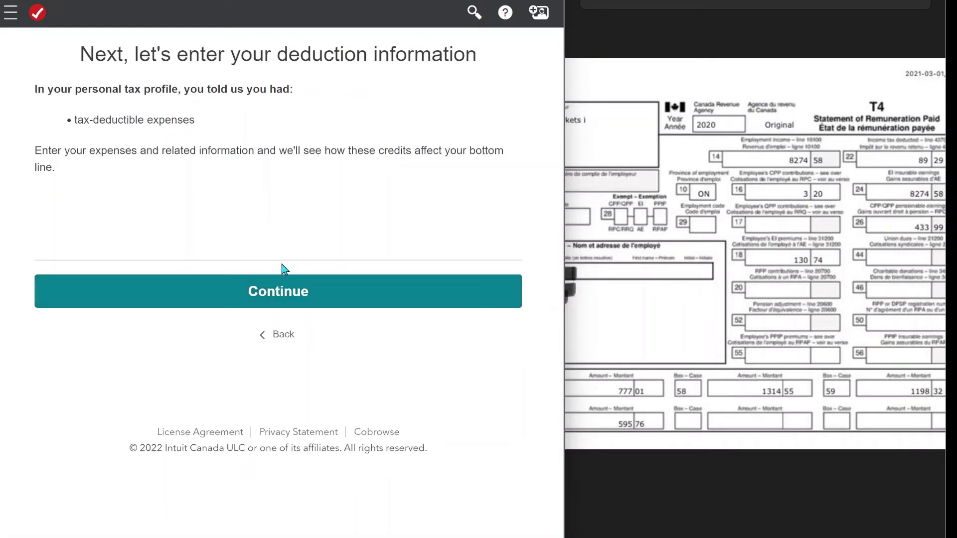
click(282, 290)
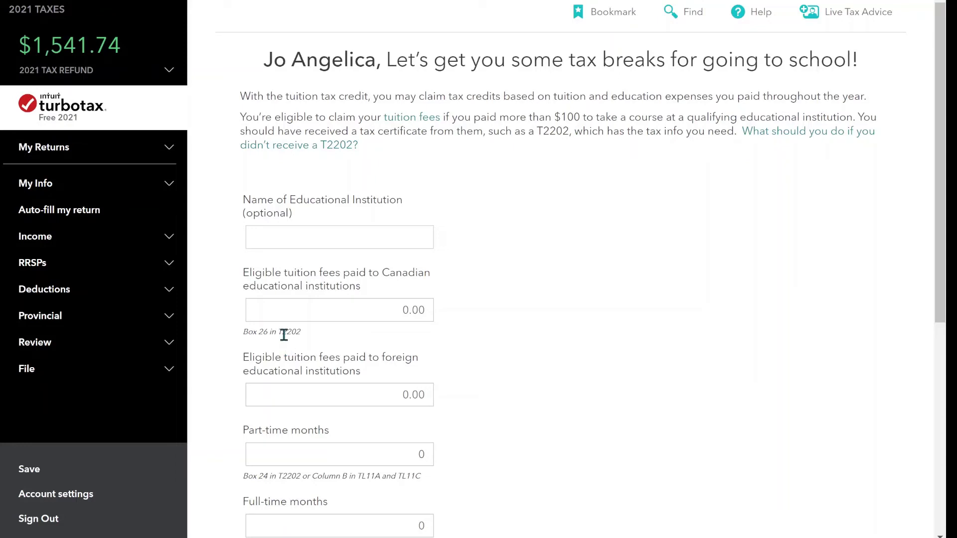
mouse_move(695, 537)
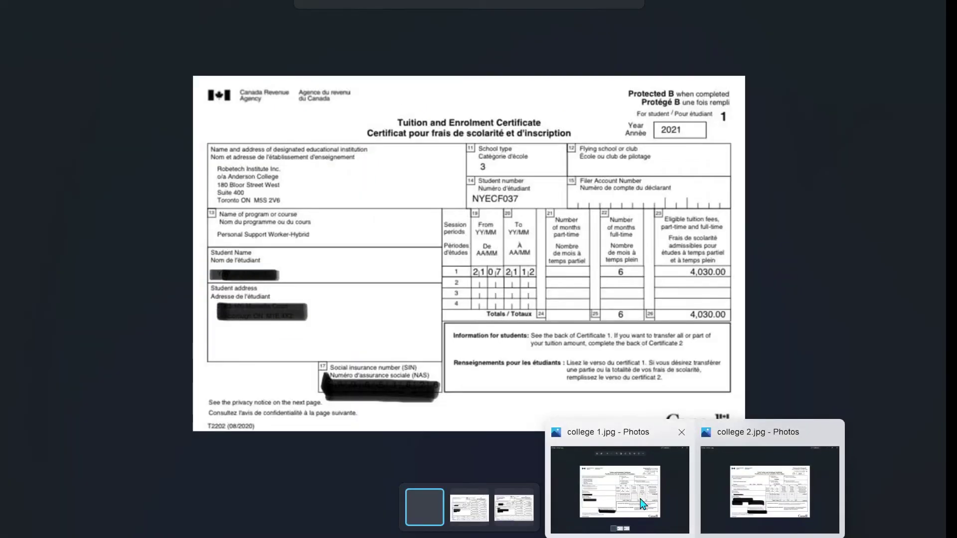
click(642, 504)
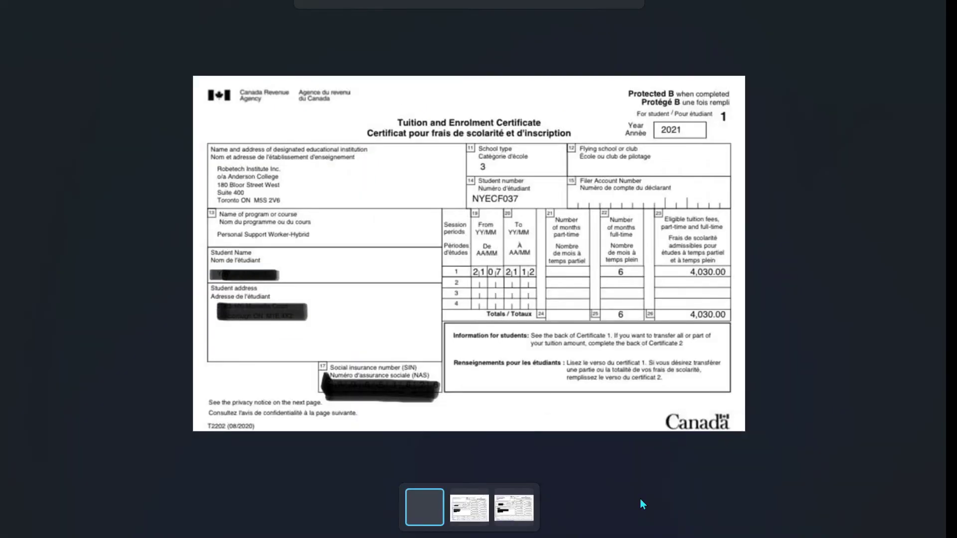
mouse_move(695, 537)
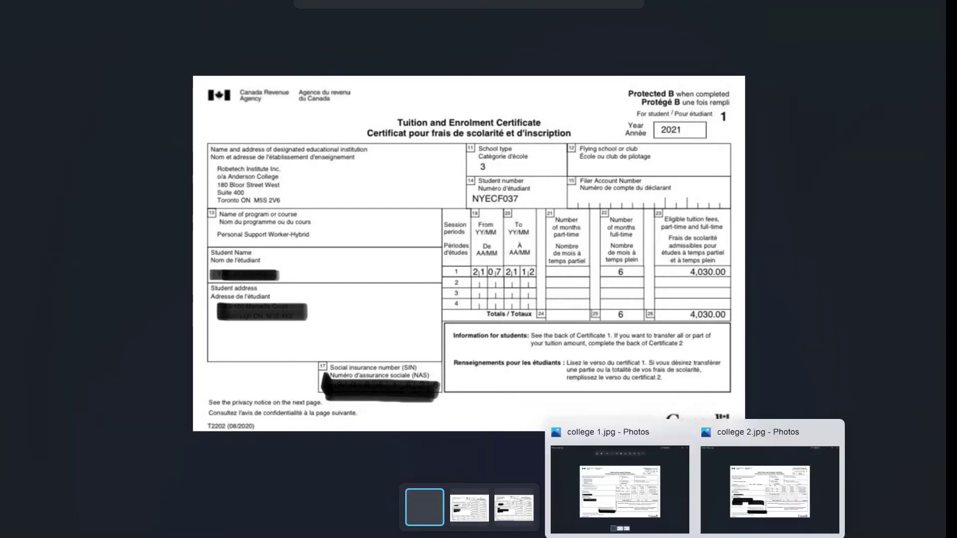
click(746, 484)
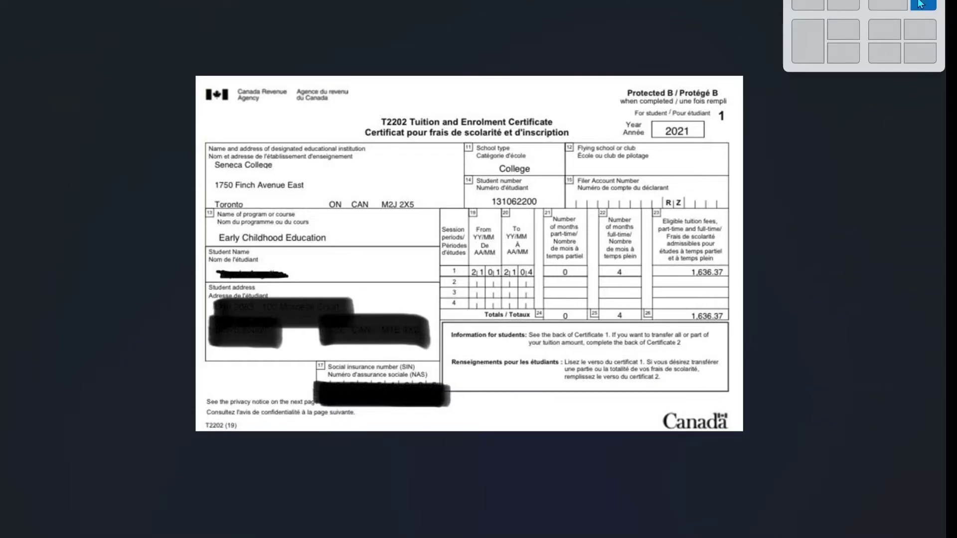
click(922, 4)
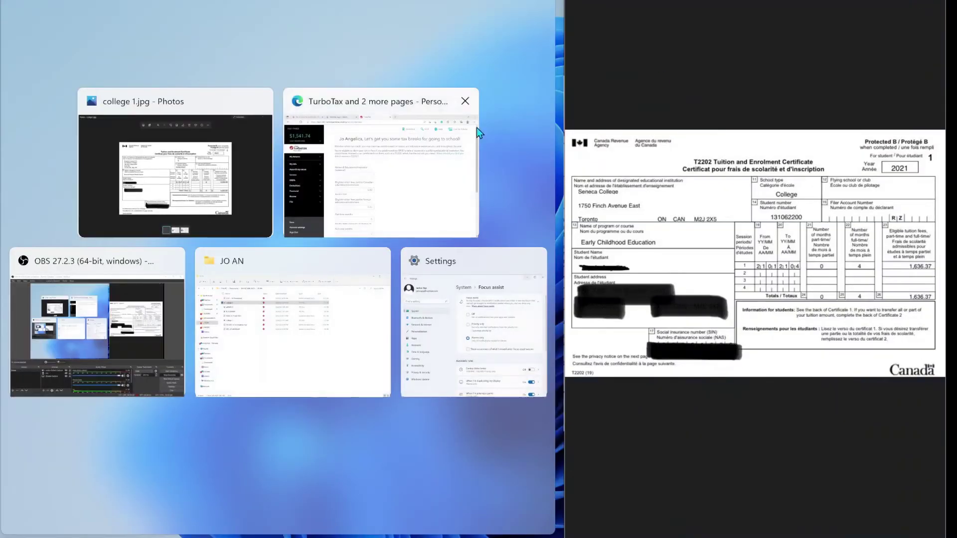
click(419, 148)
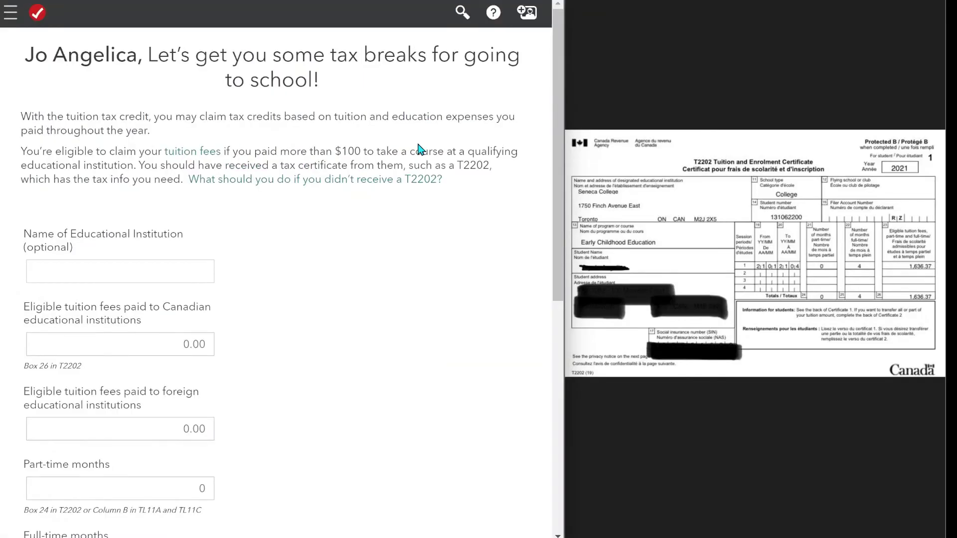
Step: Enter Seneca College as the name of the educational institution
click(120, 270)
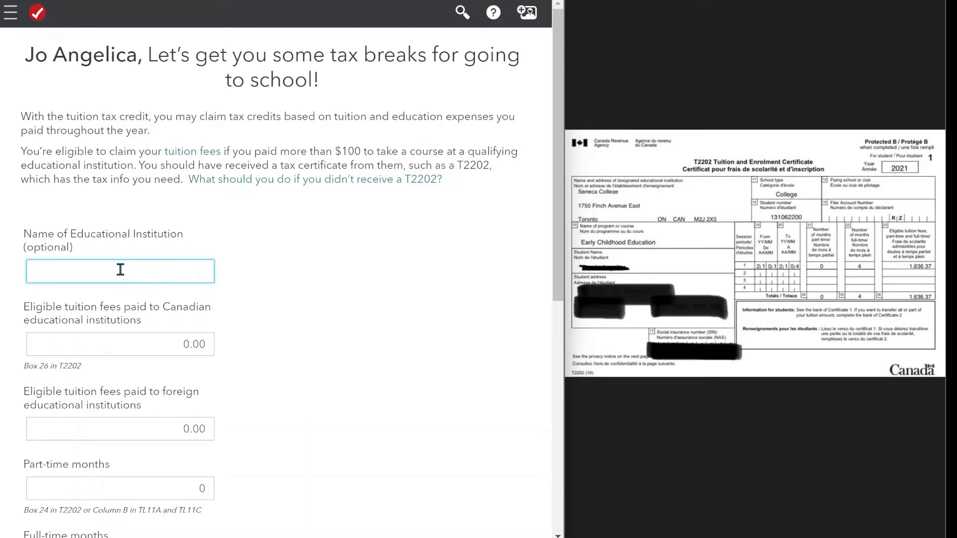
text(Sene)
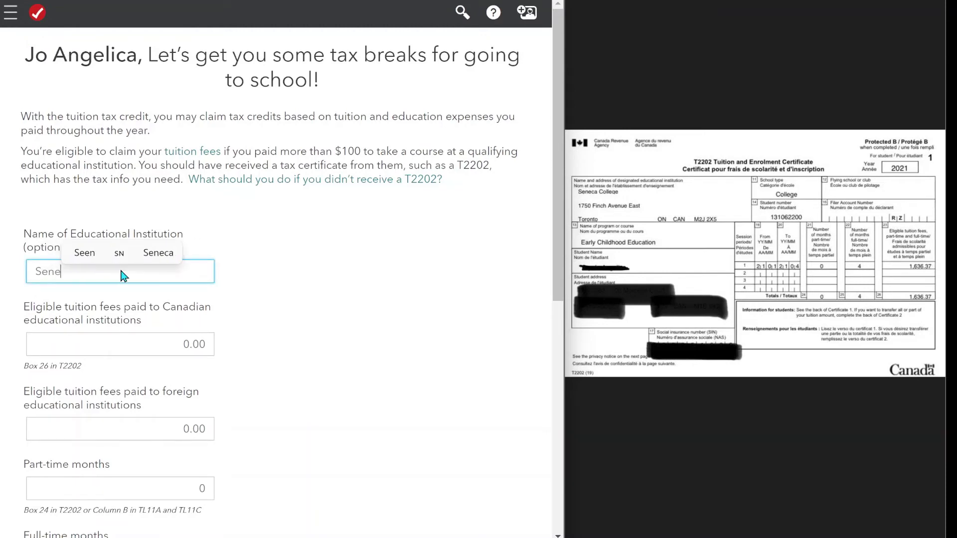
text(ca College)
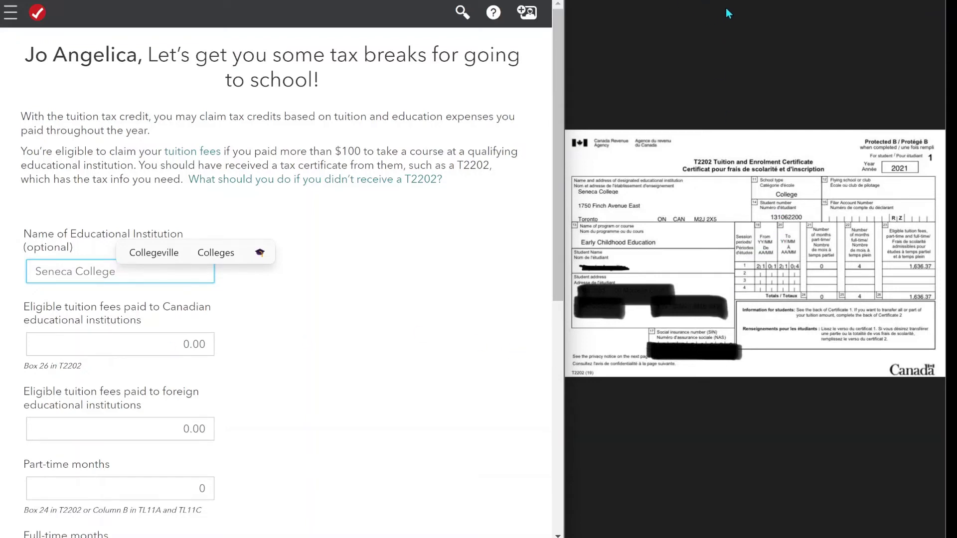
click(758, 118)
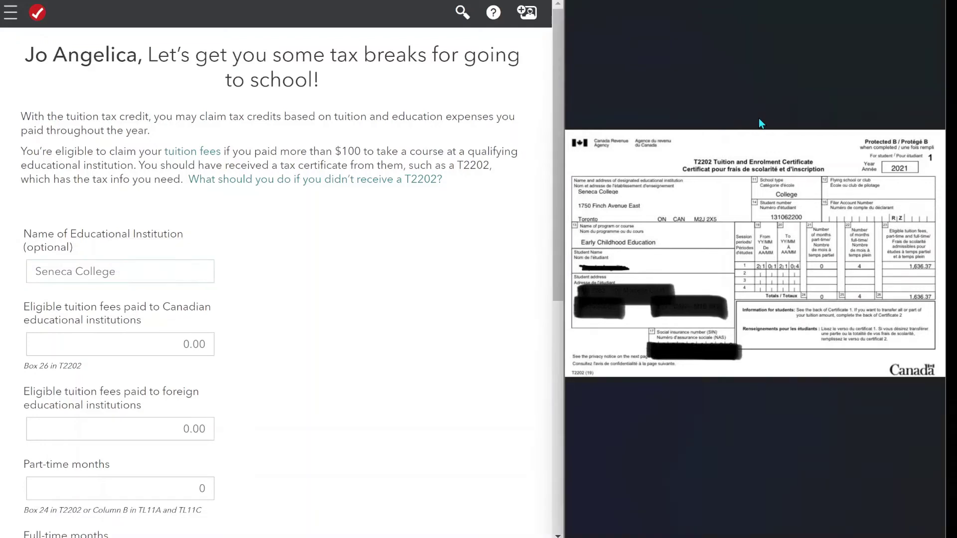
click(665, 1)
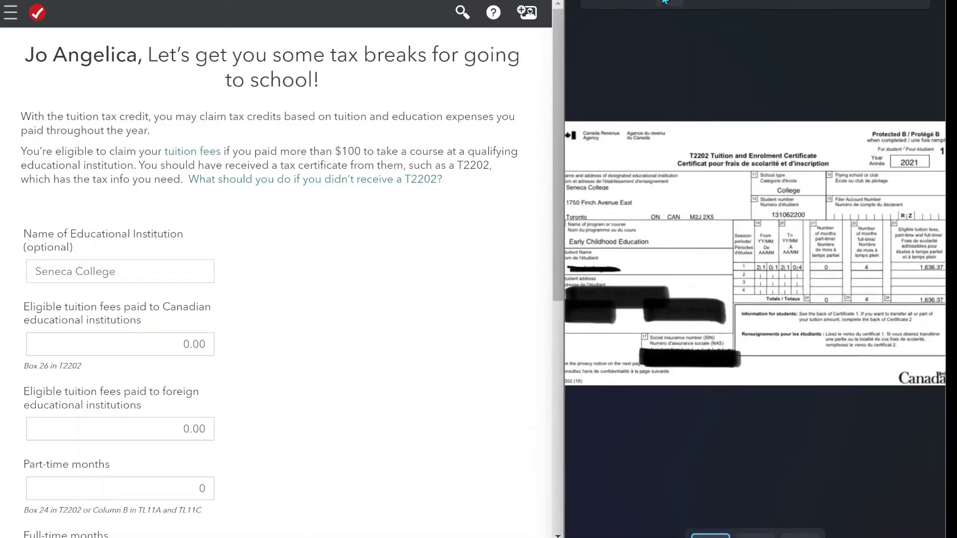
click(663, 1)
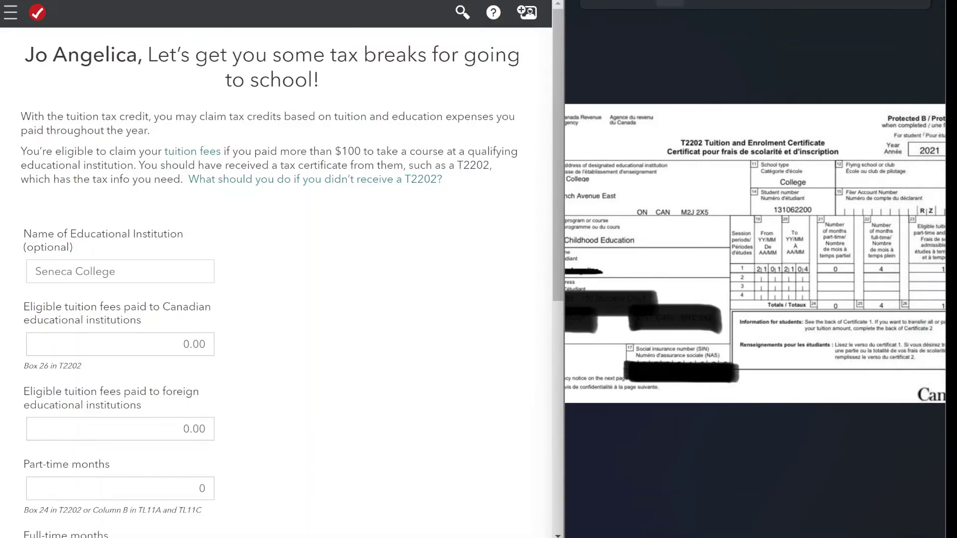
click(668, 2)
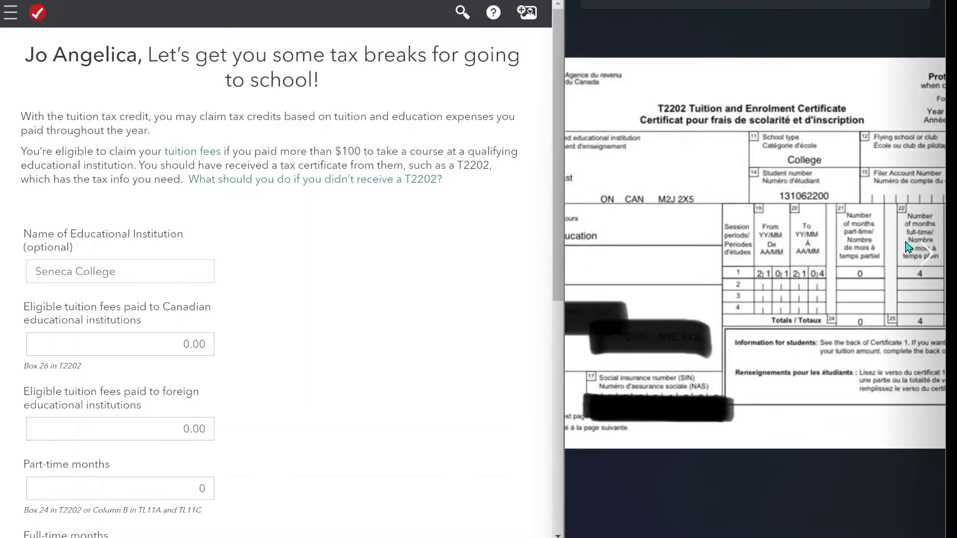
click(916, 253)
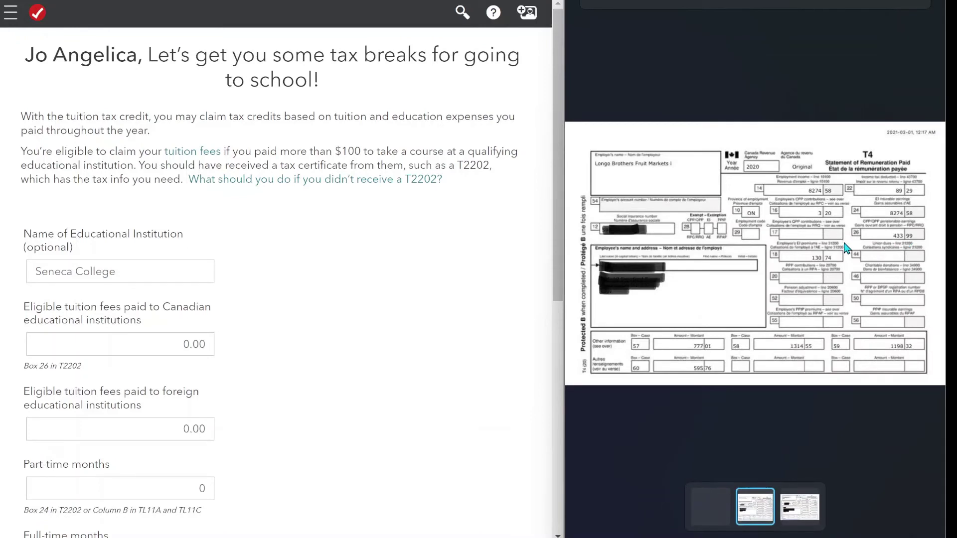
click(722, 494)
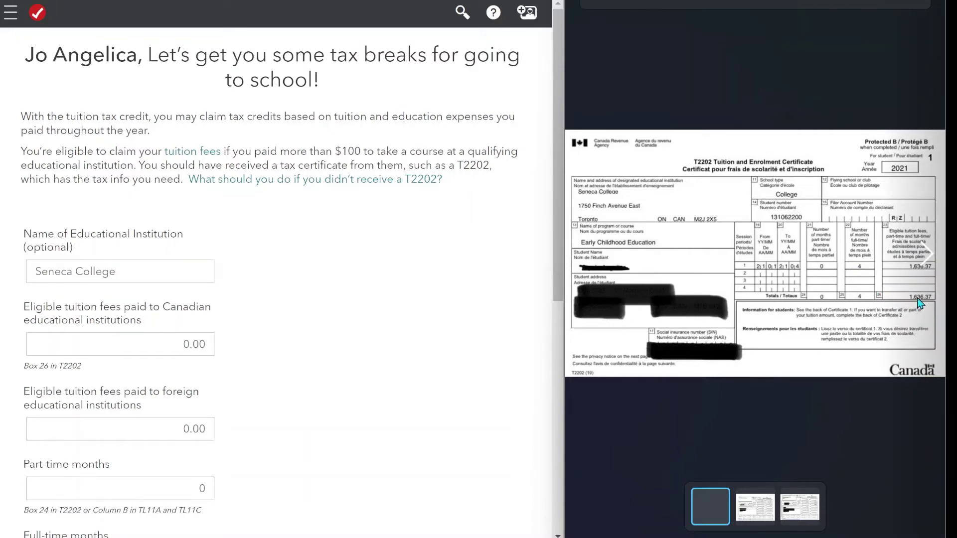
Step: Enter 1636.37 as eligible tuition fees paid to Canadian institutions and 4 full-time months for the Seneca College slip
click(173, 339)
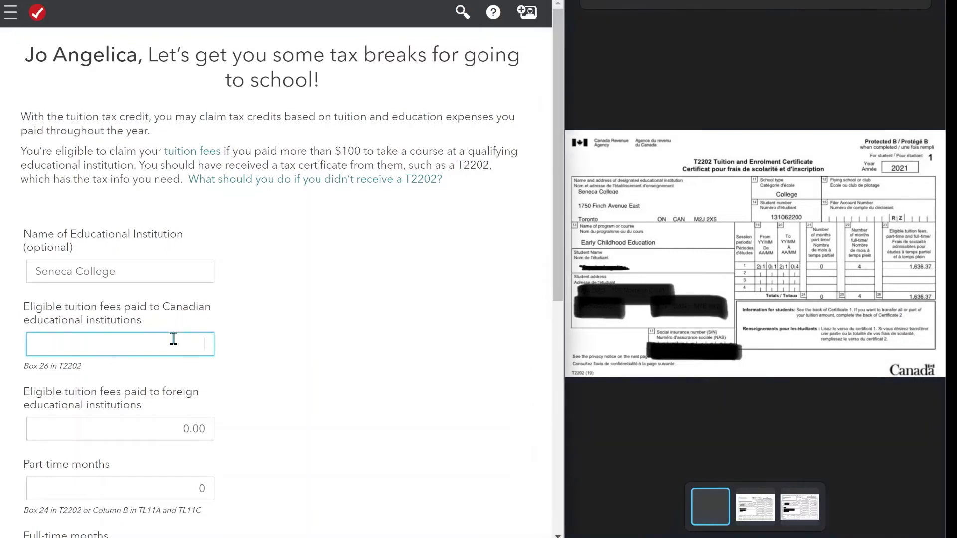
text(1636.37)
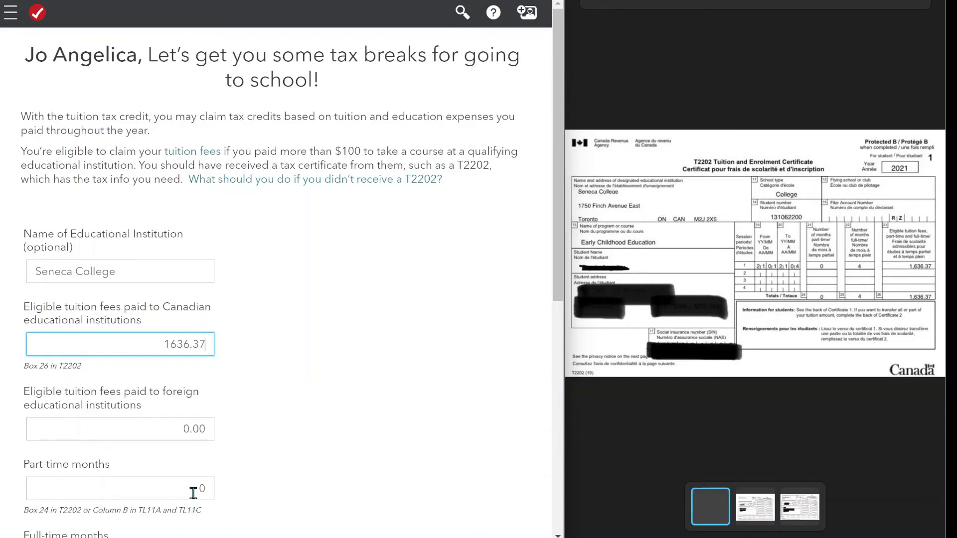
scroll(193, 493, down, 3)
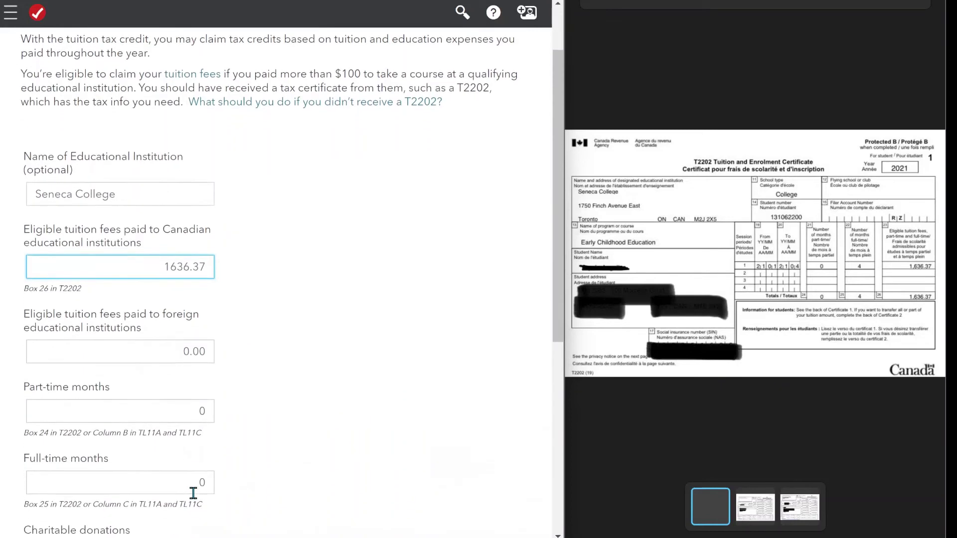
scroll(193, 493, down, 2)
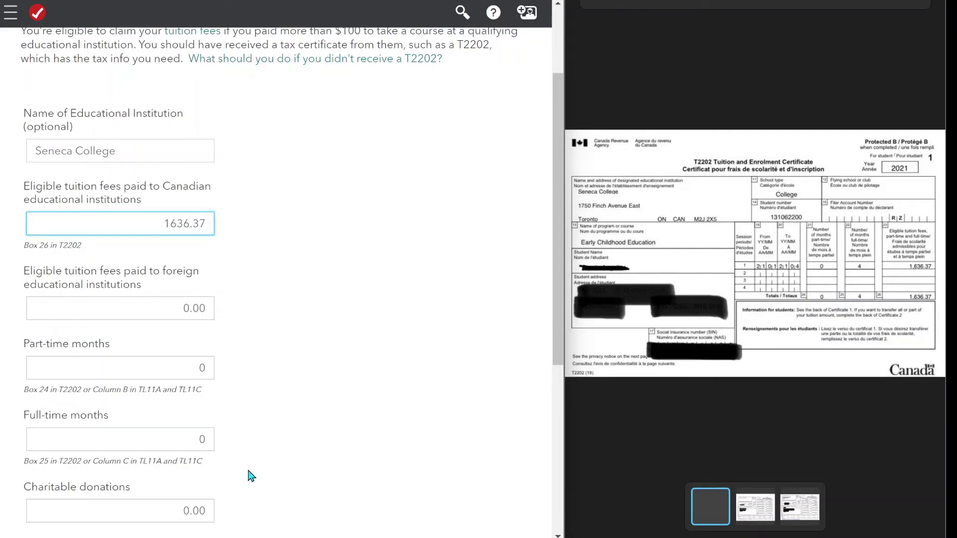
click(200, 443)
text(4)
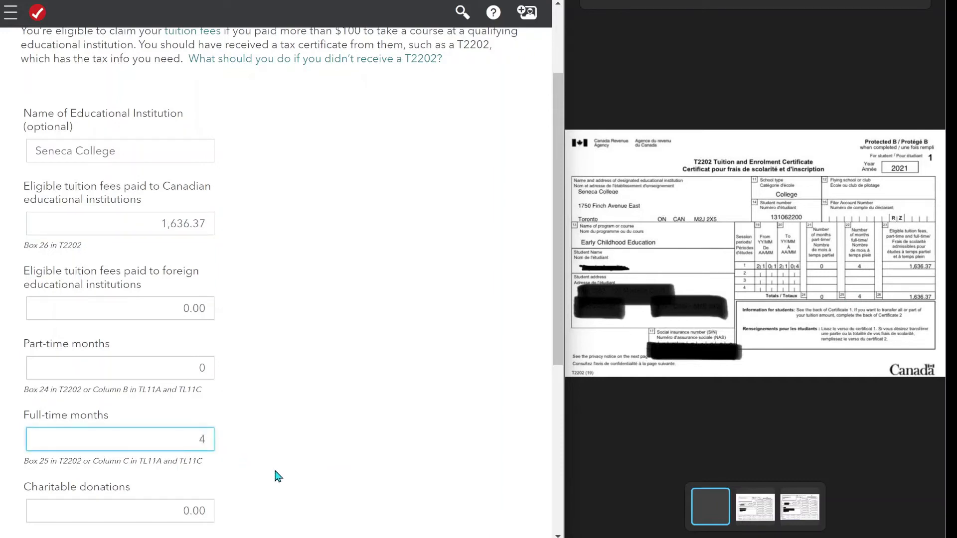
Step: Finish the Seneca College slip, stay on the current session, and start a new tuition slip
scroll(278, 476, down, 2)
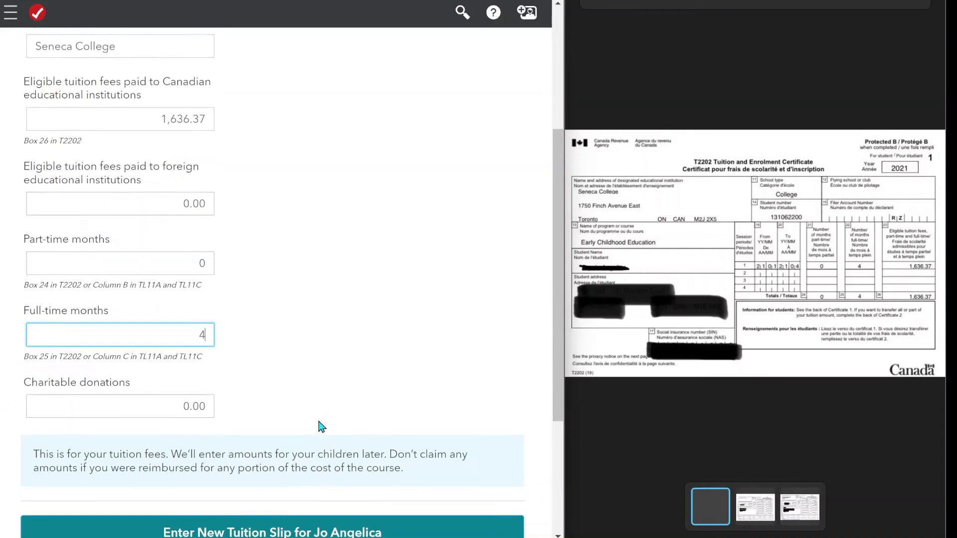
scroll(322, 427, down, 1)
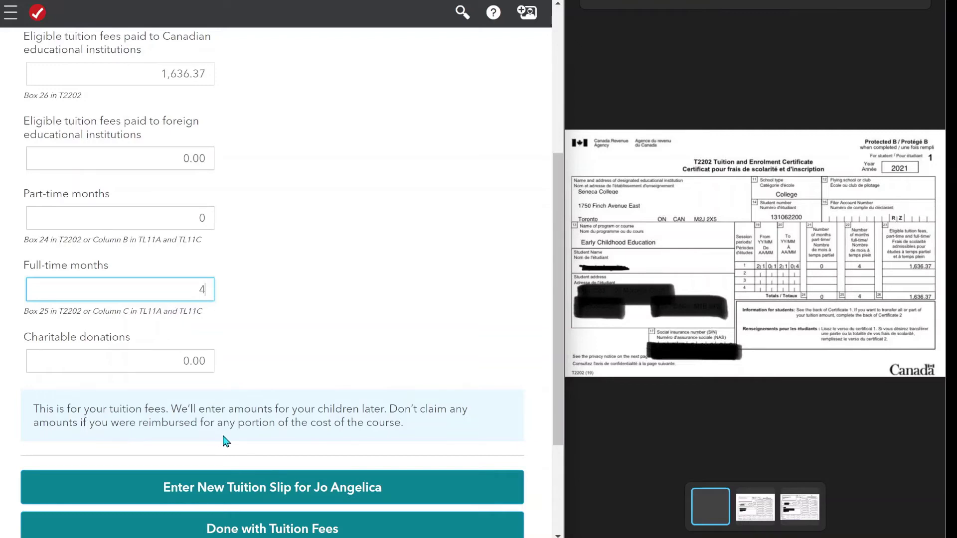
scroll(224, 440, down, 1)
scroll(225, 441, down, 1)
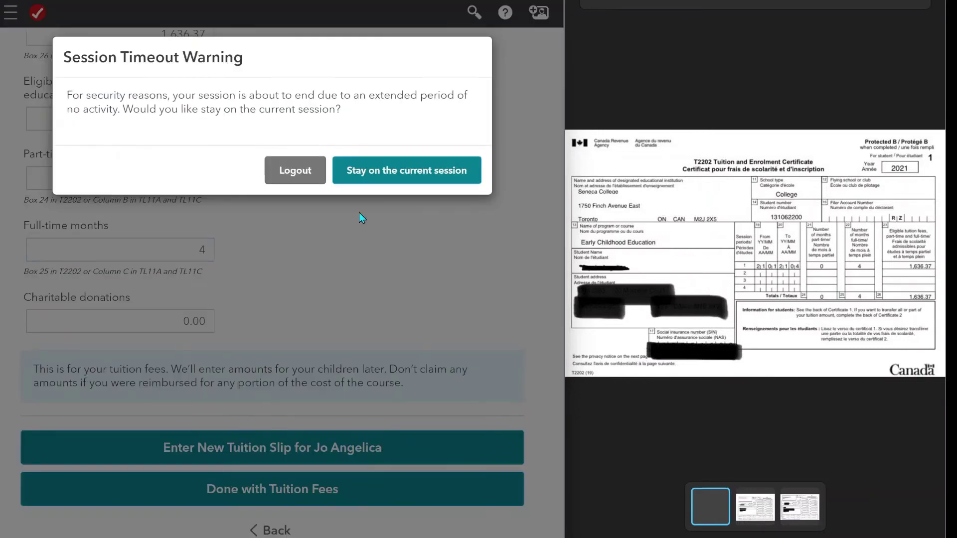
click(359, 173)
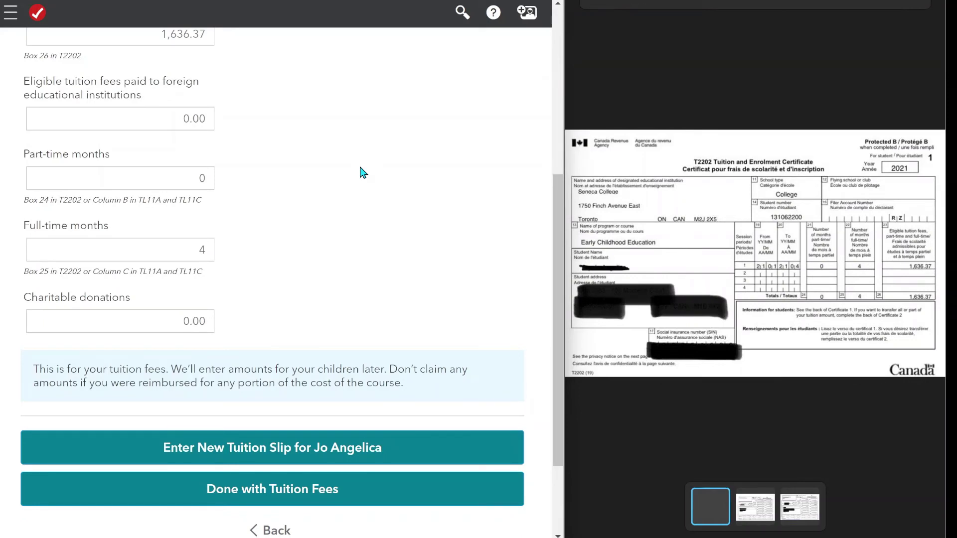
click(266, 449)
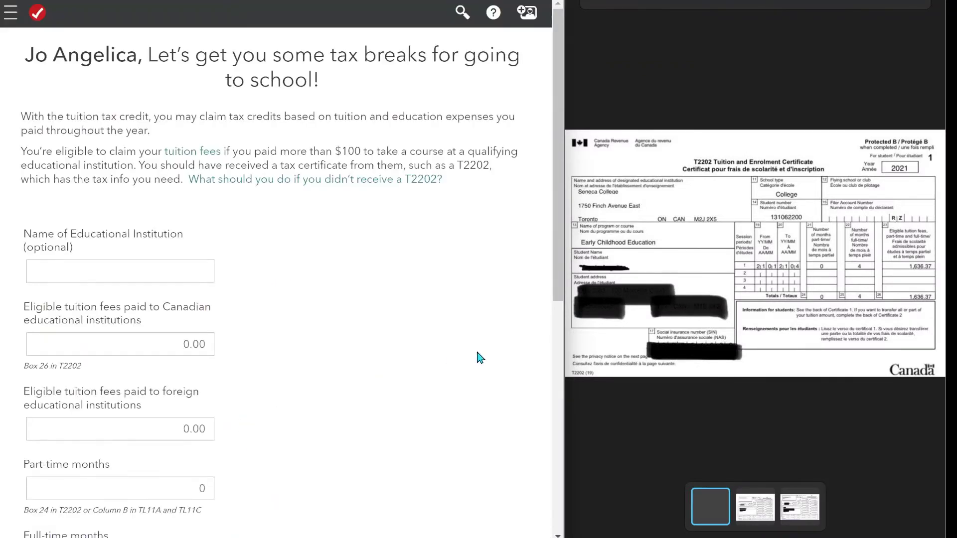
mouse_move(664, 537)
mouse_move(695, 537)
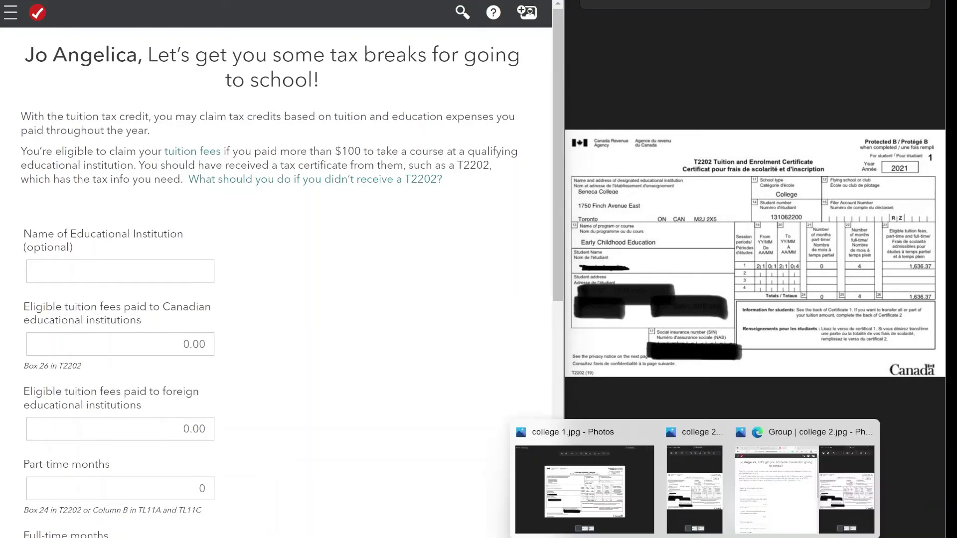
click(696, 500)
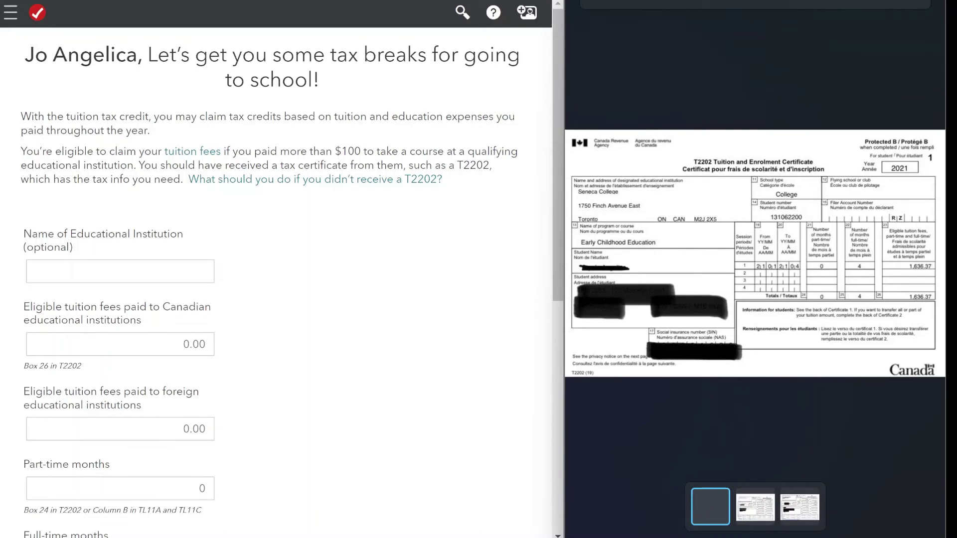
click(695, 537)
click(691, 459)
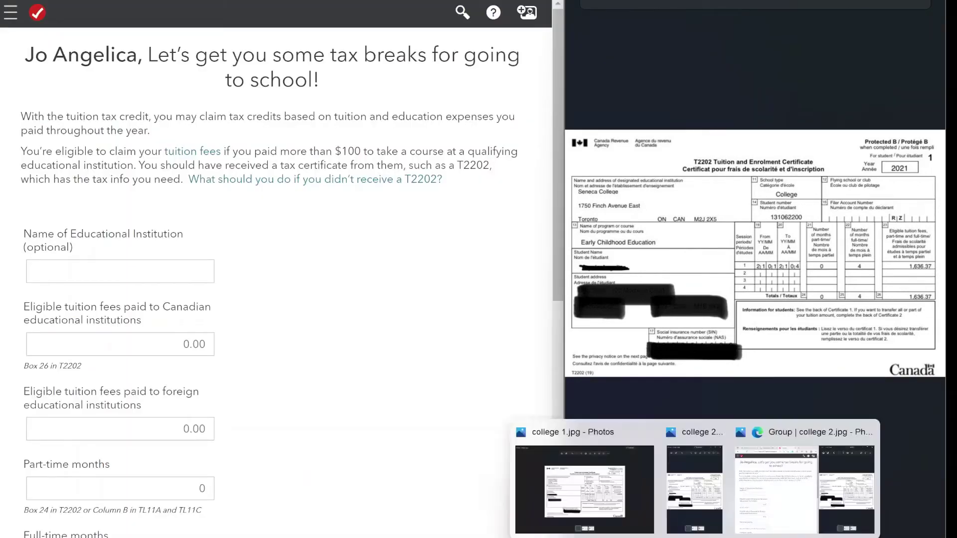
click(697, 537)
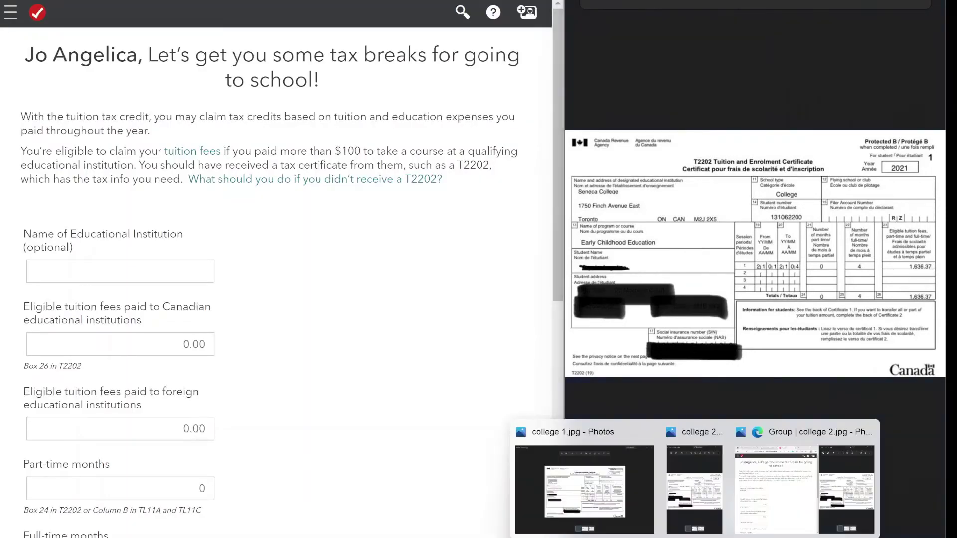
click(794, 490)
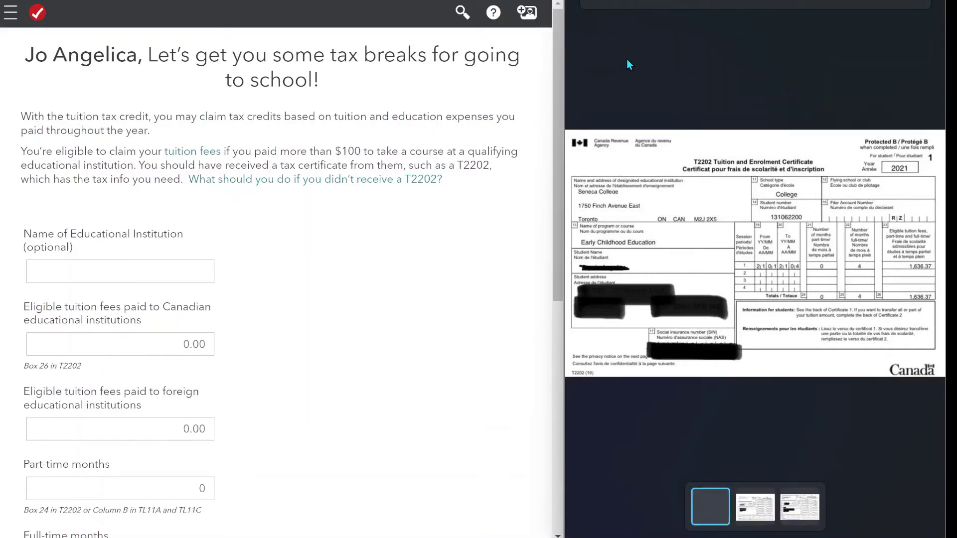
Step: Replace the Seneca College slip beside the tuition form with the Anderson College T2202 image, college 1.jpg
mouse_move(697, 536)
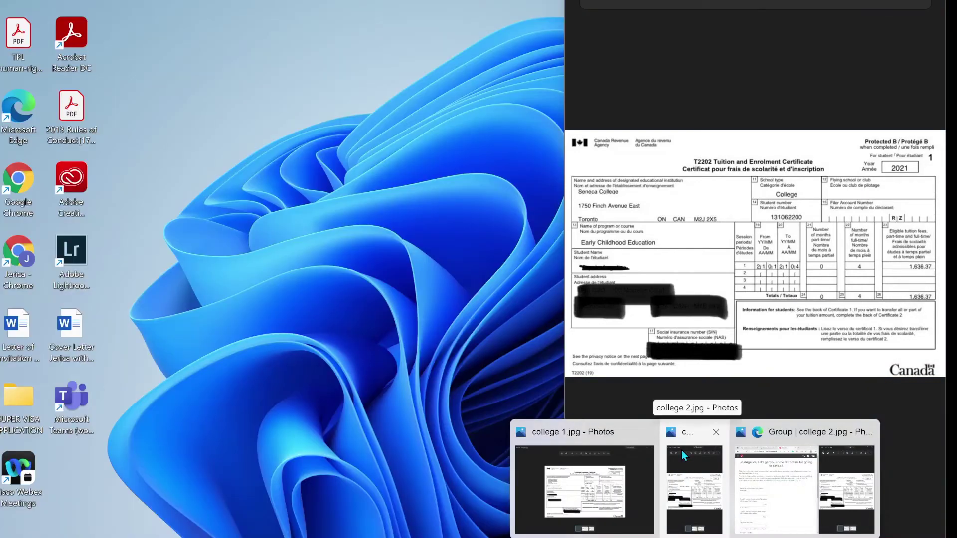
click(681, 450)
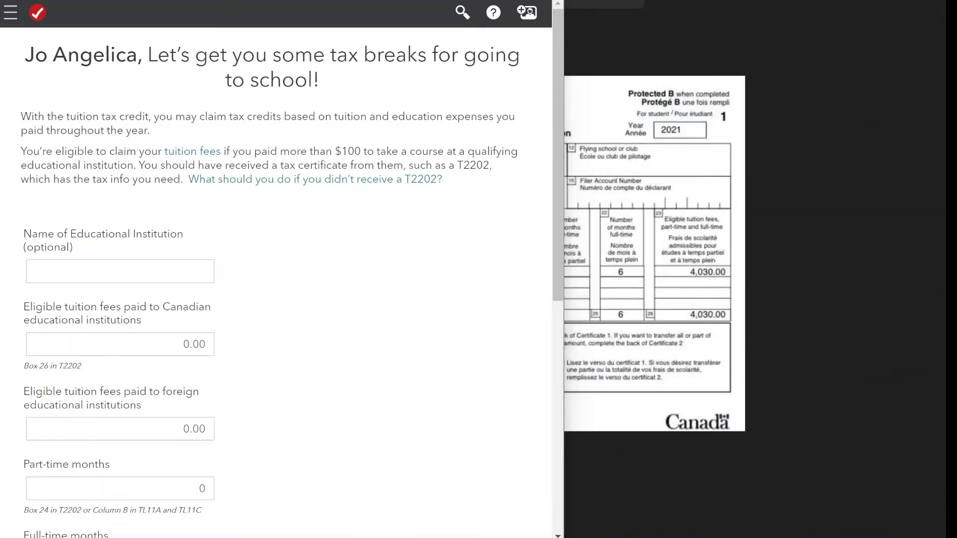
key(alt+Tab)
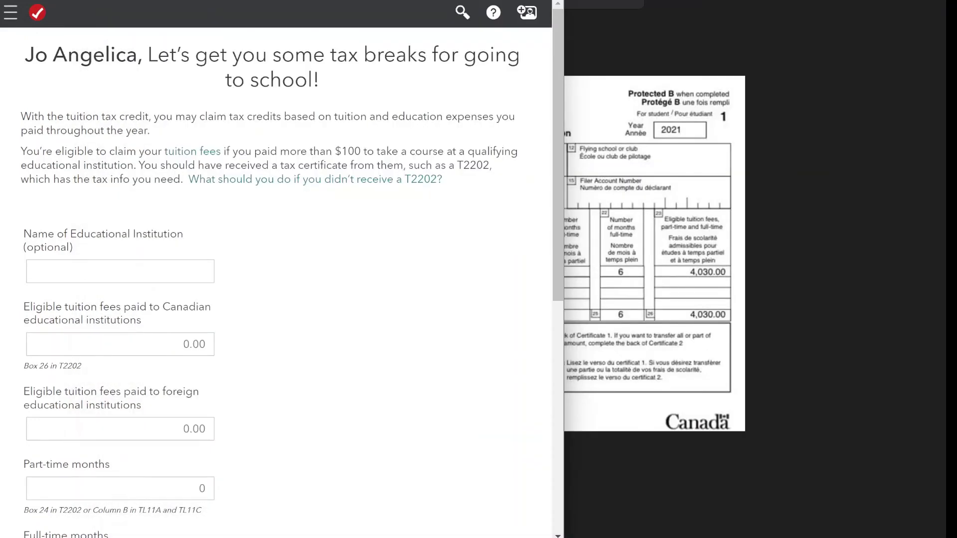
key(alt+Tab)
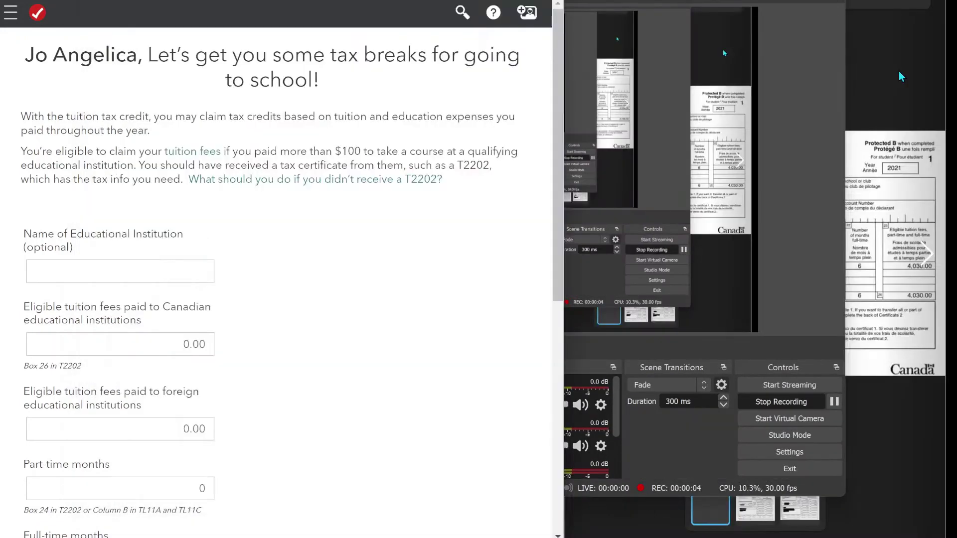
click(899, 71)
key(Right)
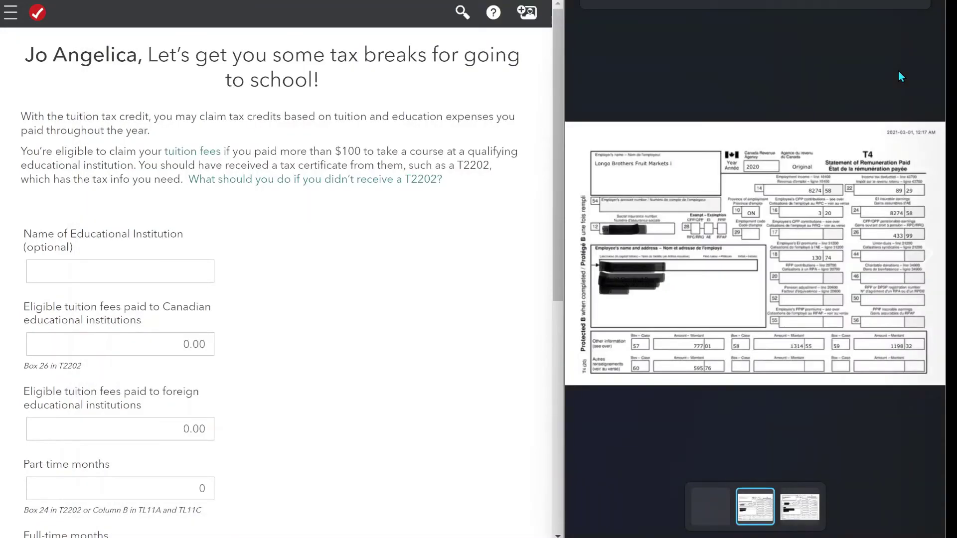
click(722, 516)
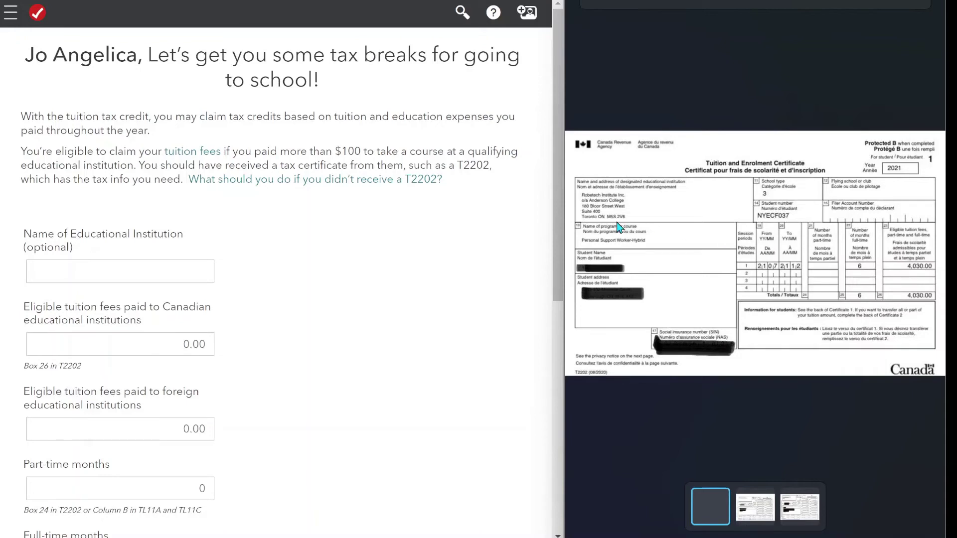
Step: Enter Anderson College as the name of the educational institution
click(102, 279)
text(An)
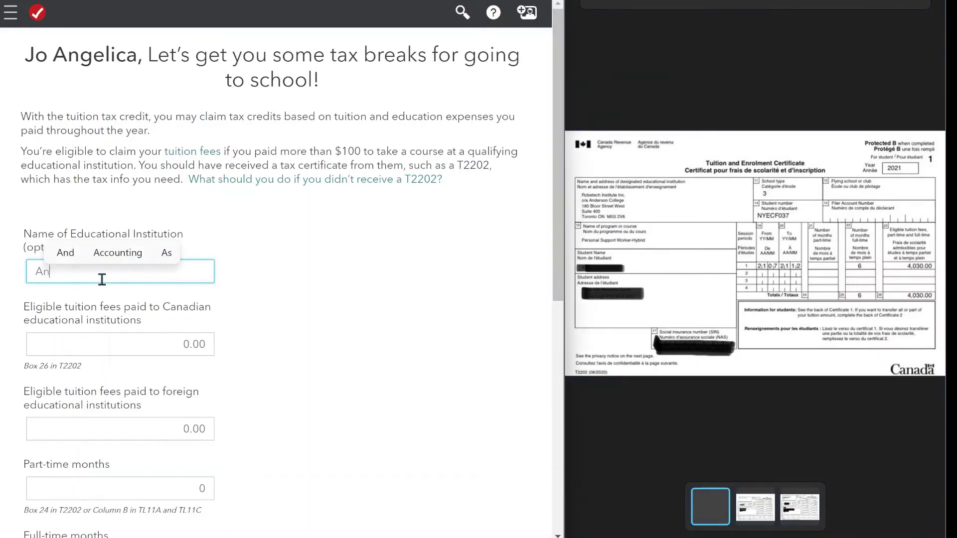
text(derson C)
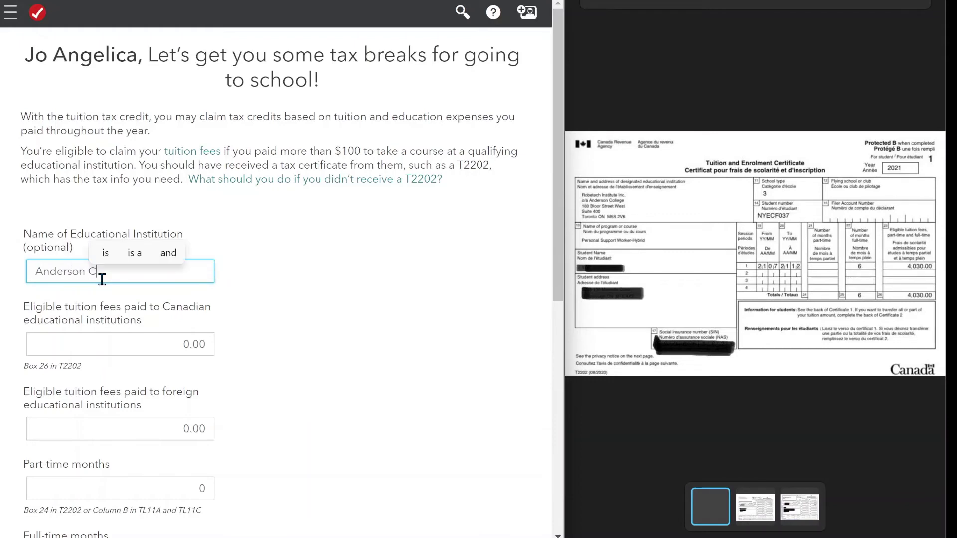
text(ollege)
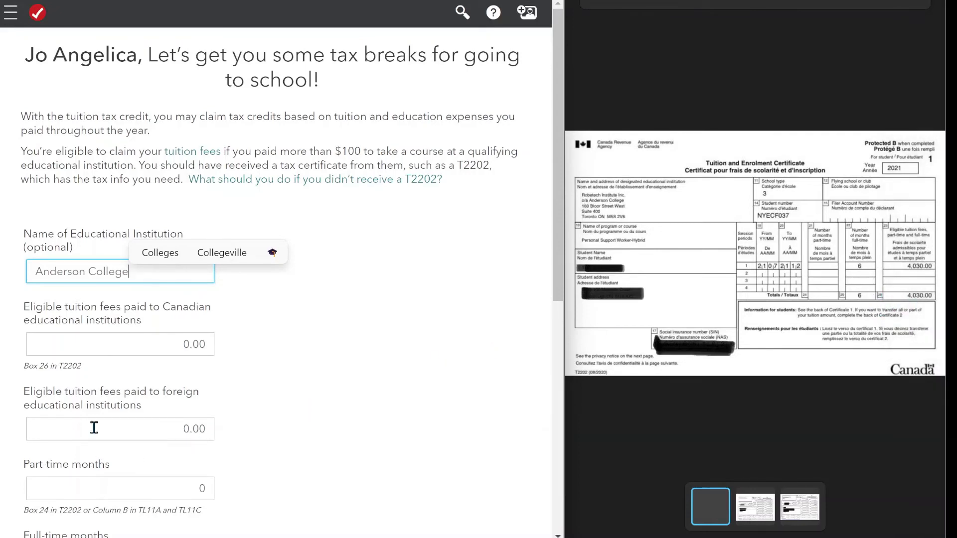
Step: Enter 4,030.00 as eligible tuition fees paid to Canadian institutions and 6 full-time months for the Anderson College slip
click(119, 341)
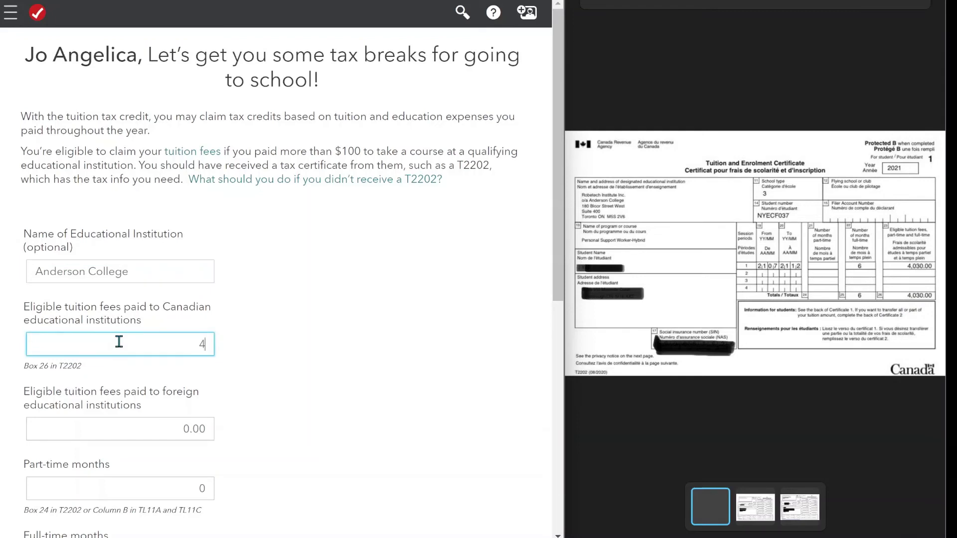
text(4,030.00)
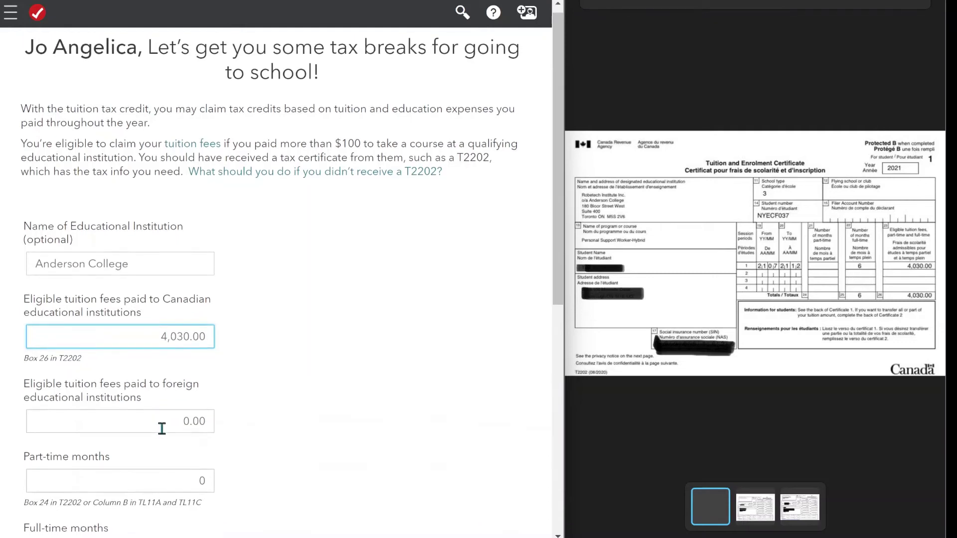
scroll(162, 428, down, 1)
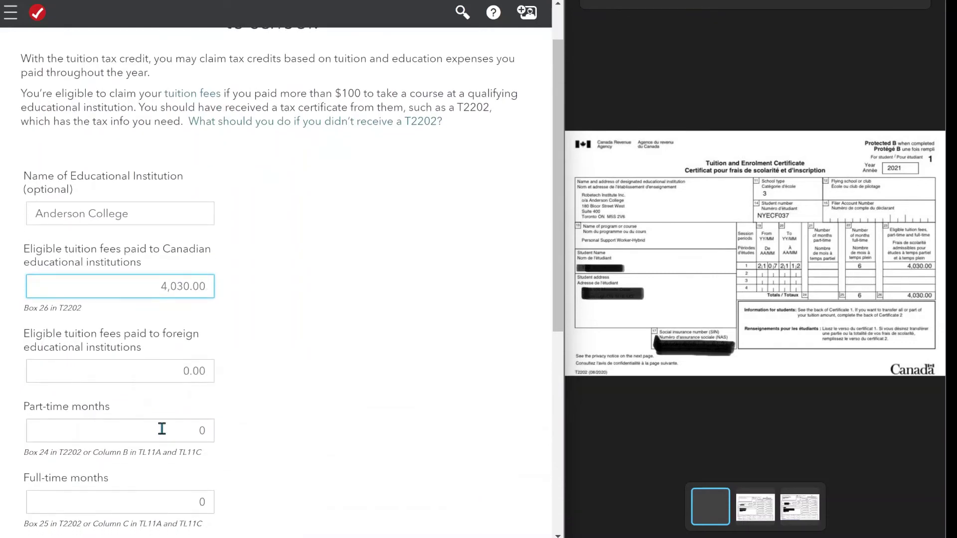
scroll(162, 429, down, 1)
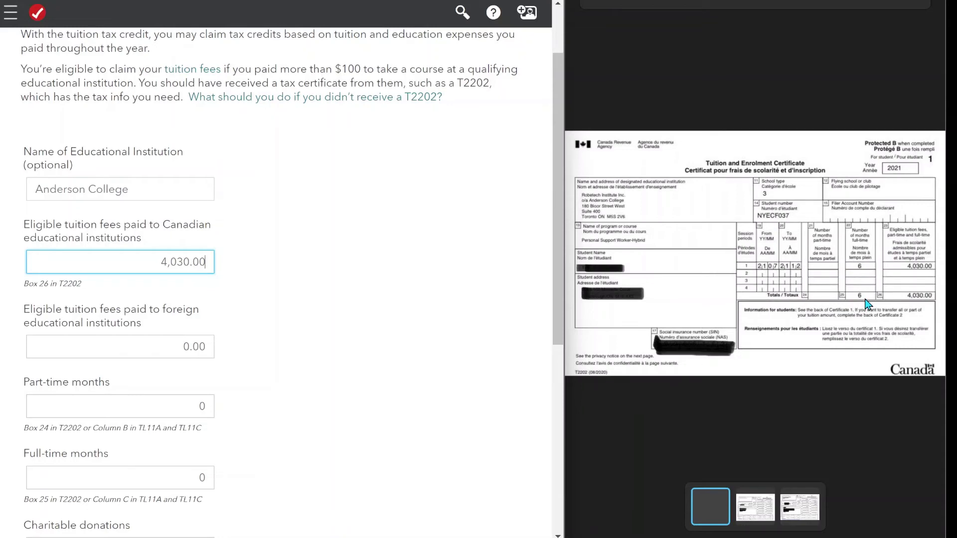
click(138, 487)
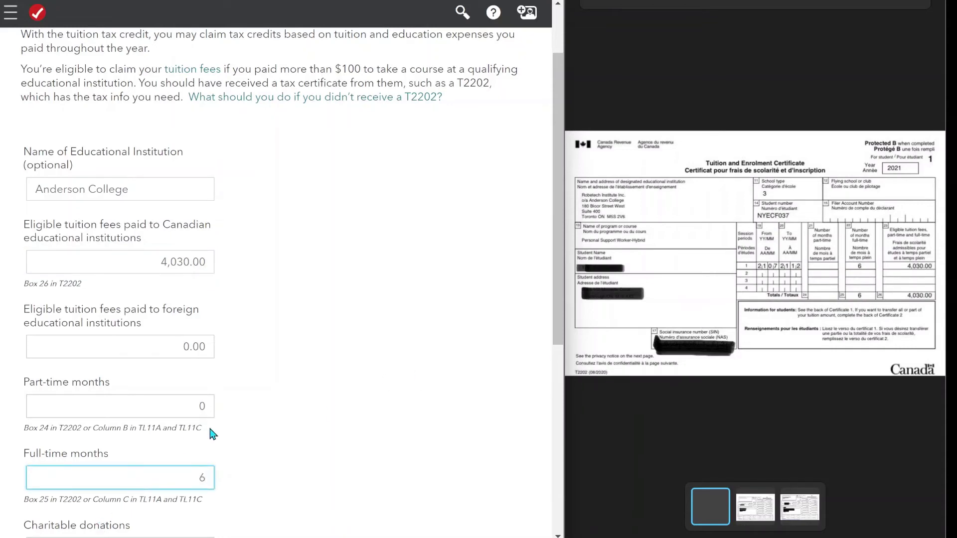
Step: Finish the tuition fees section and continue past the Canada Training Credit page to the Student Summary
scroll(211, 429, down, 2)
scroll(212, 427, down, 2)
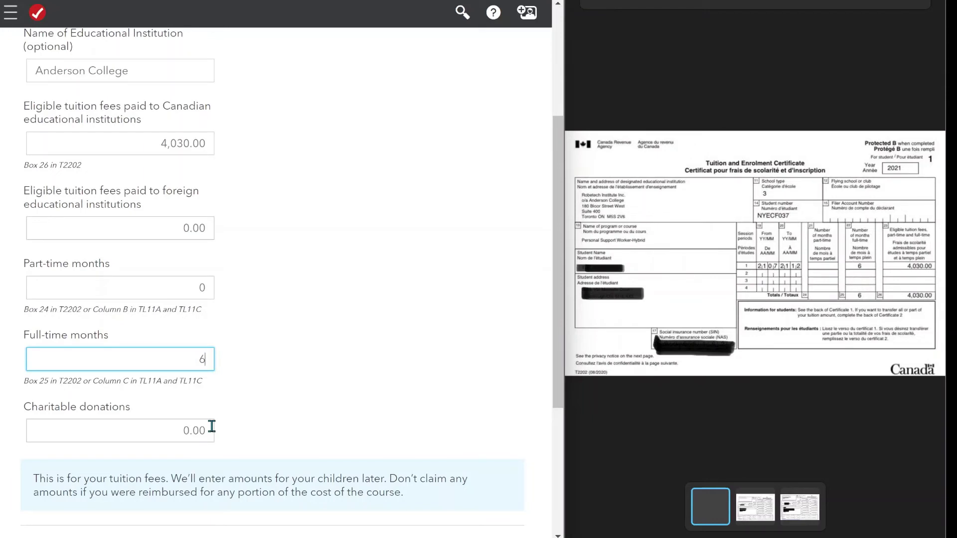
scroll(212, 427, down, 4)
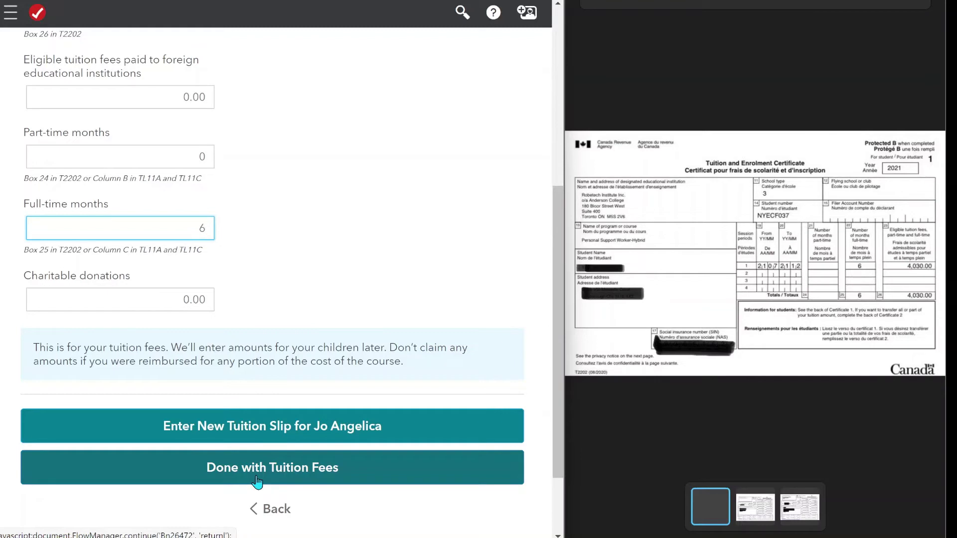
click(256, 478)
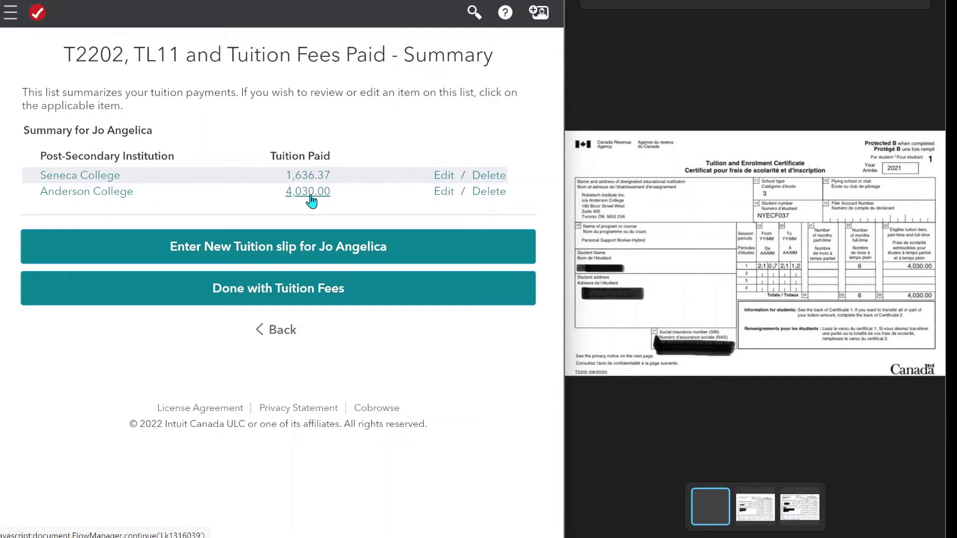
click(265, 299)
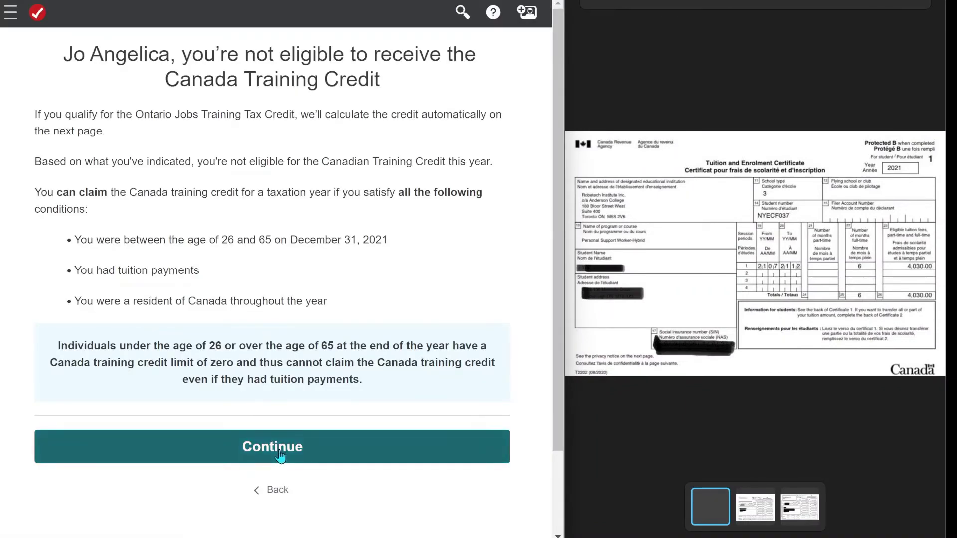
click(280, 455)
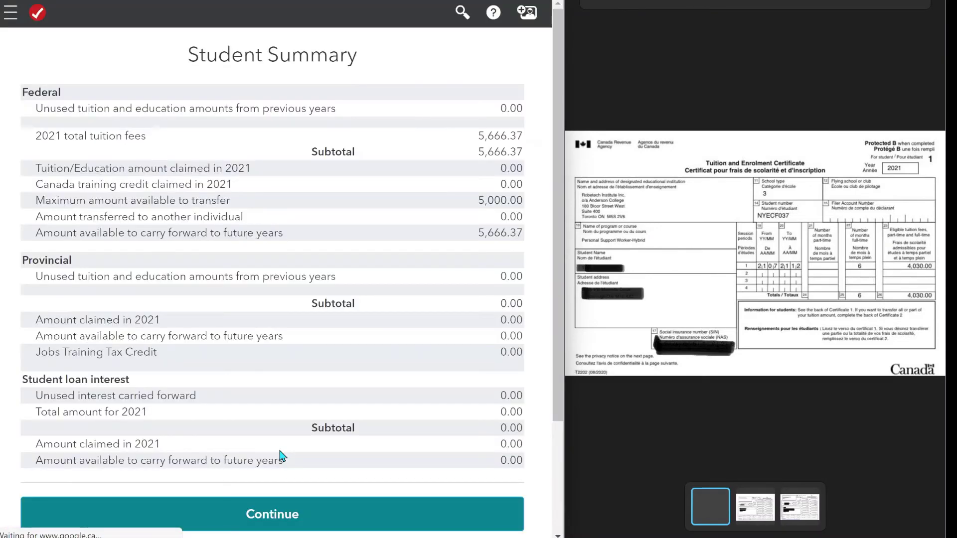
Step: Review the federal, provincial and student loan interest amounts in the Student Summary, and continue to the deductions summary
scroll(282, 456, down, 1)
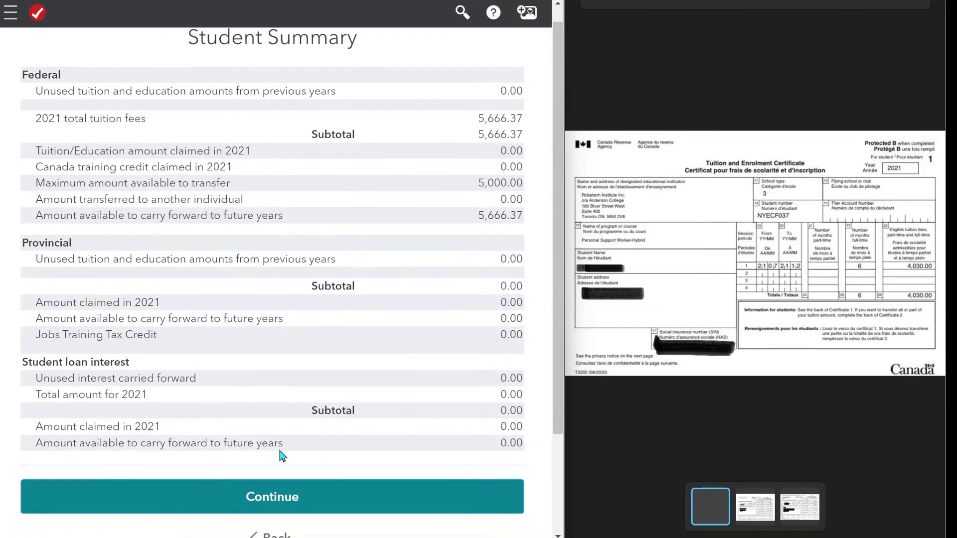
scroll(281, 456, down, 1)
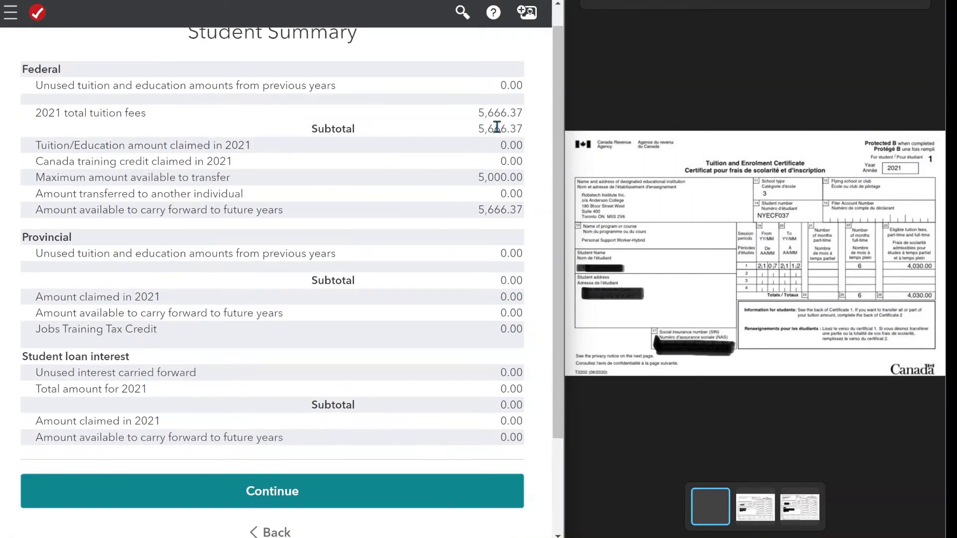
scroll(225, 378, down, 3)
click(225, 378)
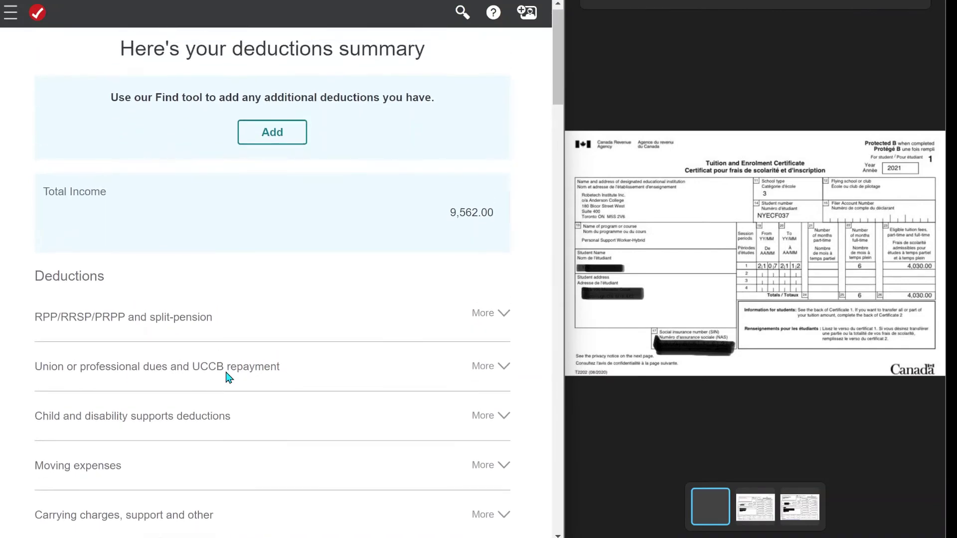
Step: Look through the deductions summary down to the total refundable tax credits and continue to the Provincial section
scroll(228, 378, down, 6)
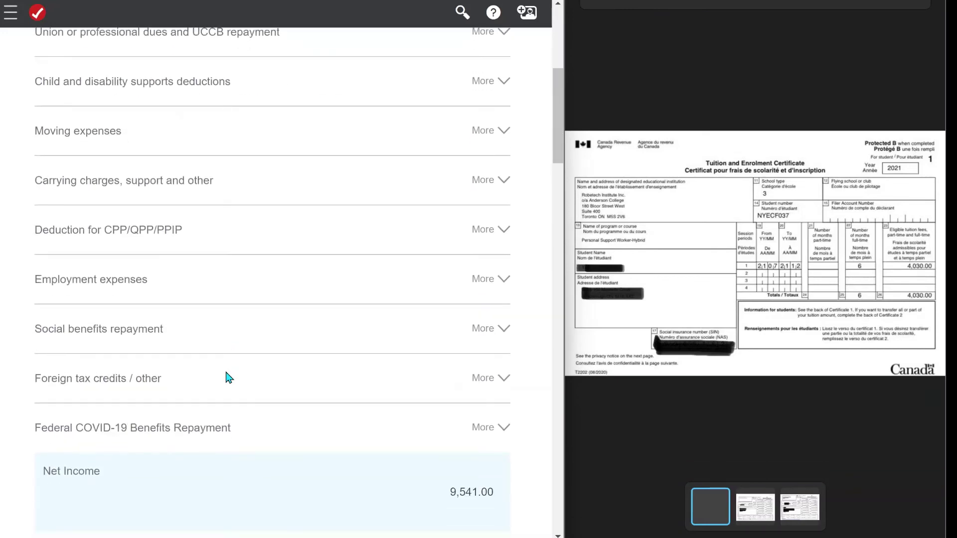
scroll(229, 378, down, 10)
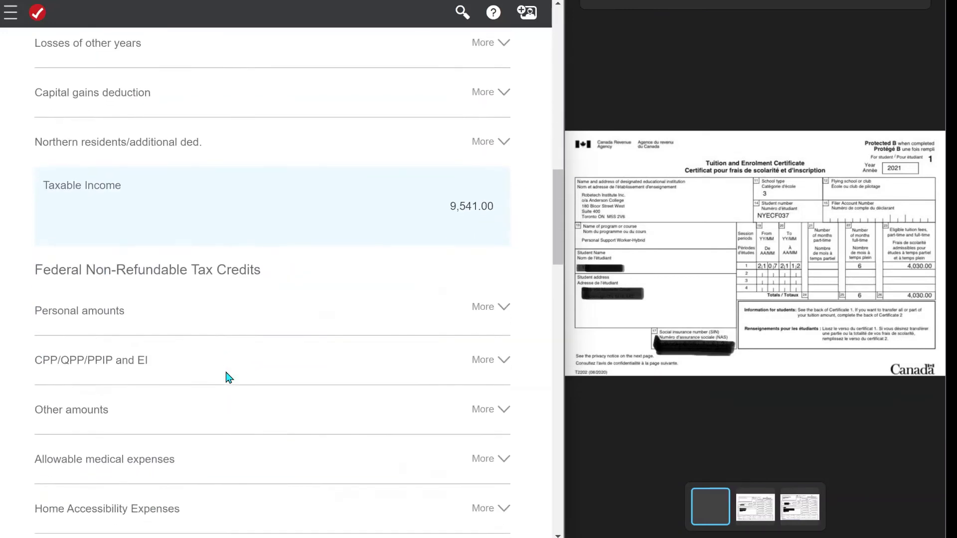
scroll(229, 377, down, 18)
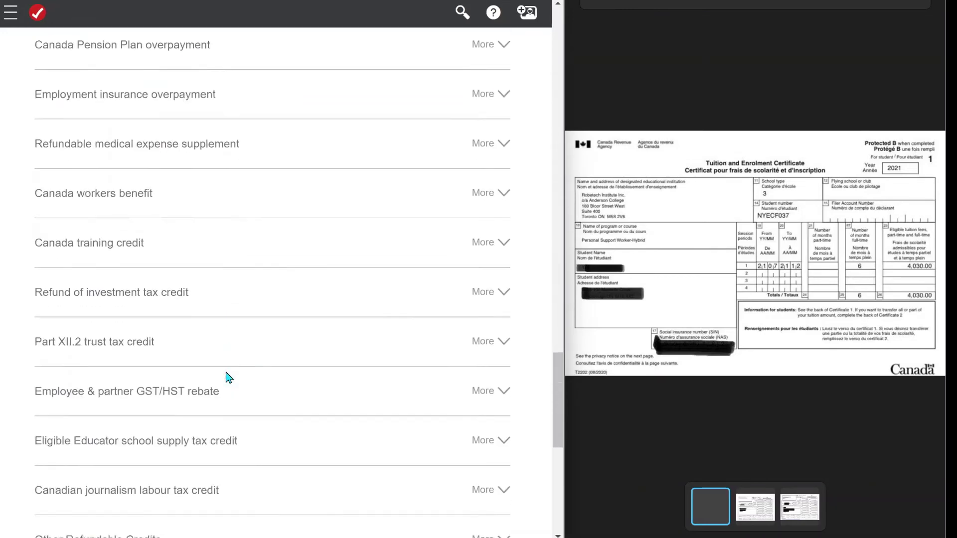
scroll(228, 378, down, 6)
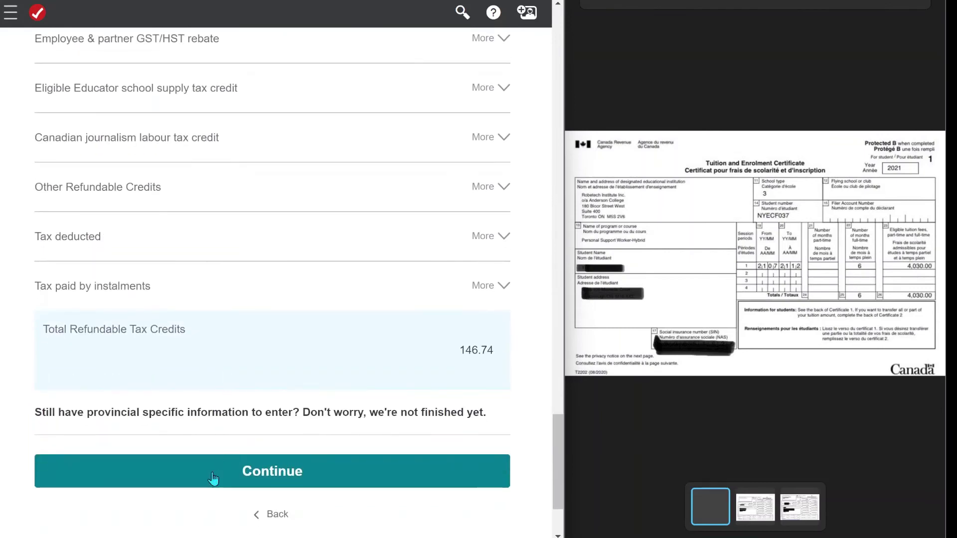
click(215, 482)
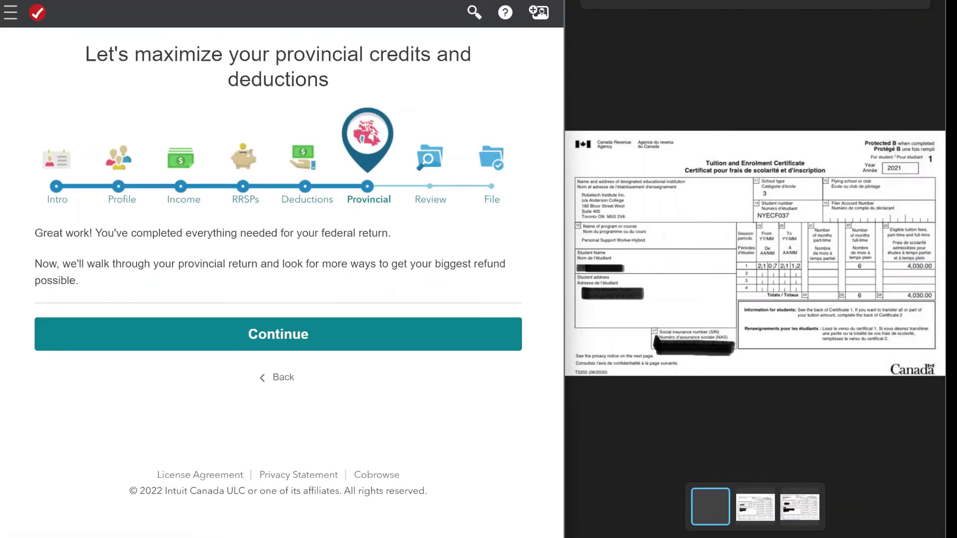
Step: Close the T2202 image, maximize the tax return window, and continue past the Provincial introduction to the provincial information page
key(alt+F4)
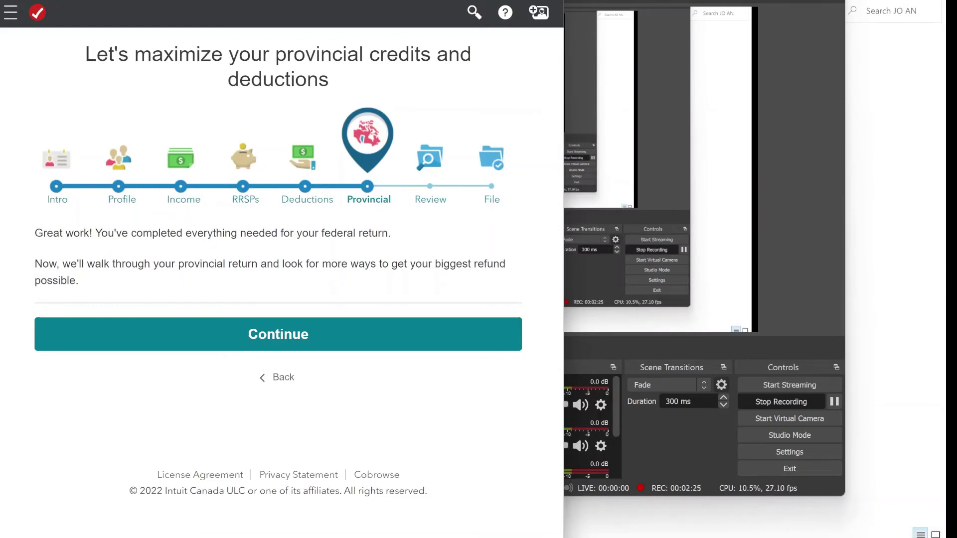
key(super+Up)
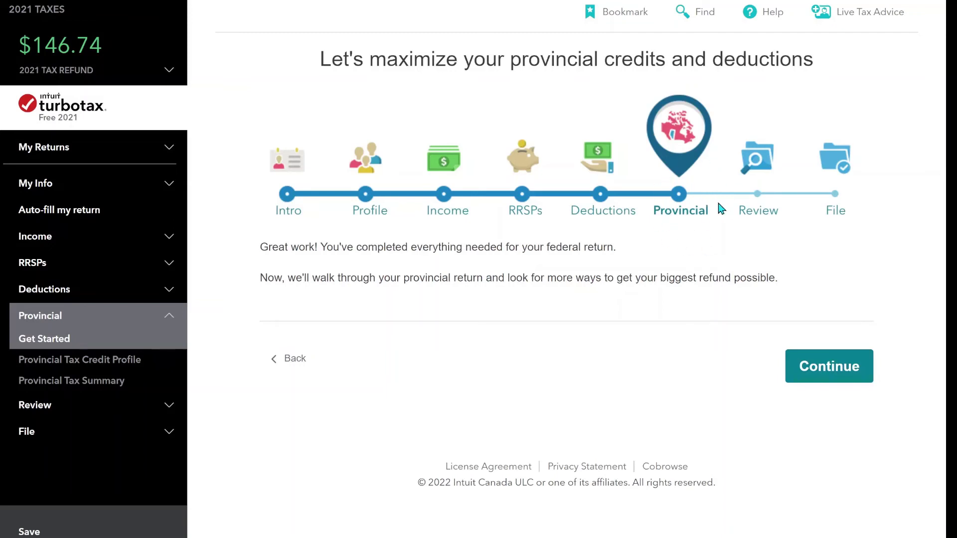
click(810, 381)
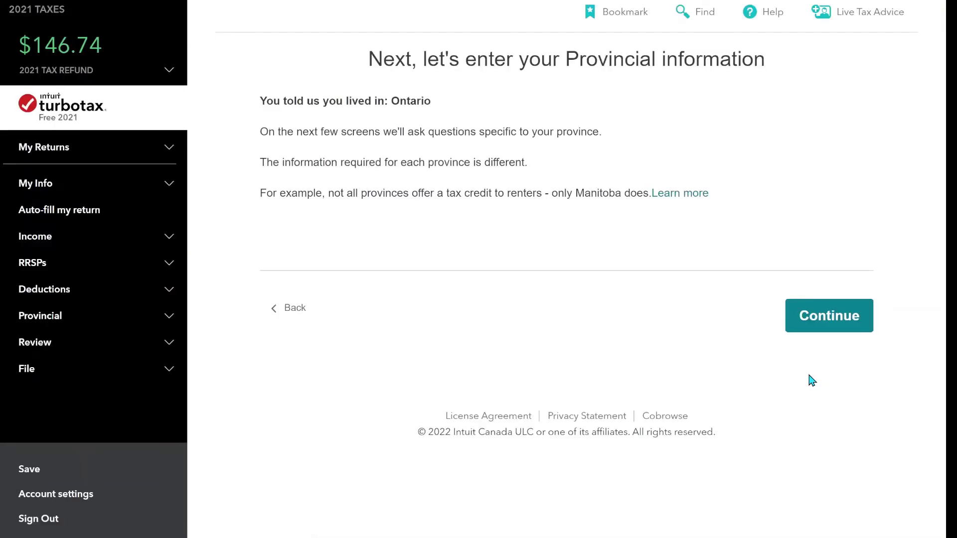
Step: Review the 2021 provincial profile, leave only the Climate Action Incentive credit selected, and continue to the Ontario Trillium Benefit questions
click(829, 325)
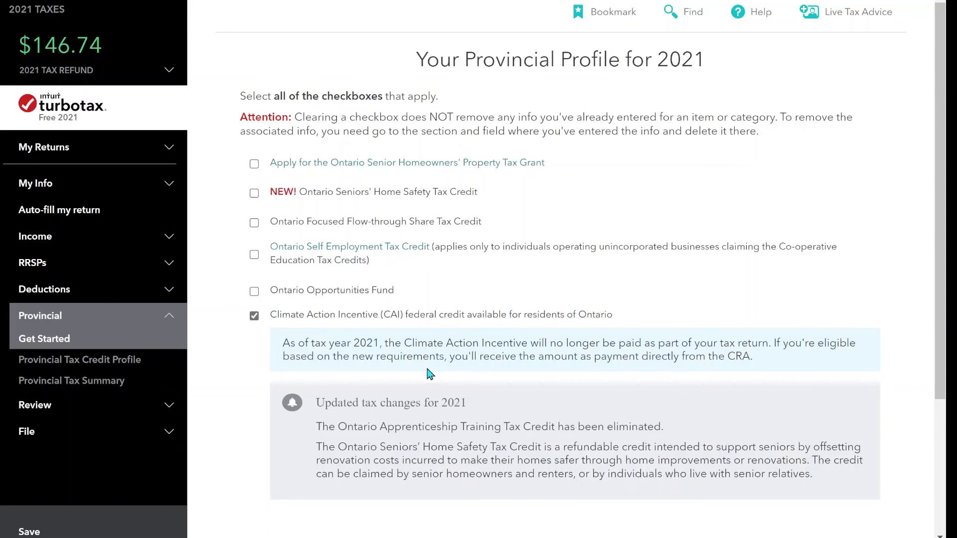
scroll(428, 373, down, 2)
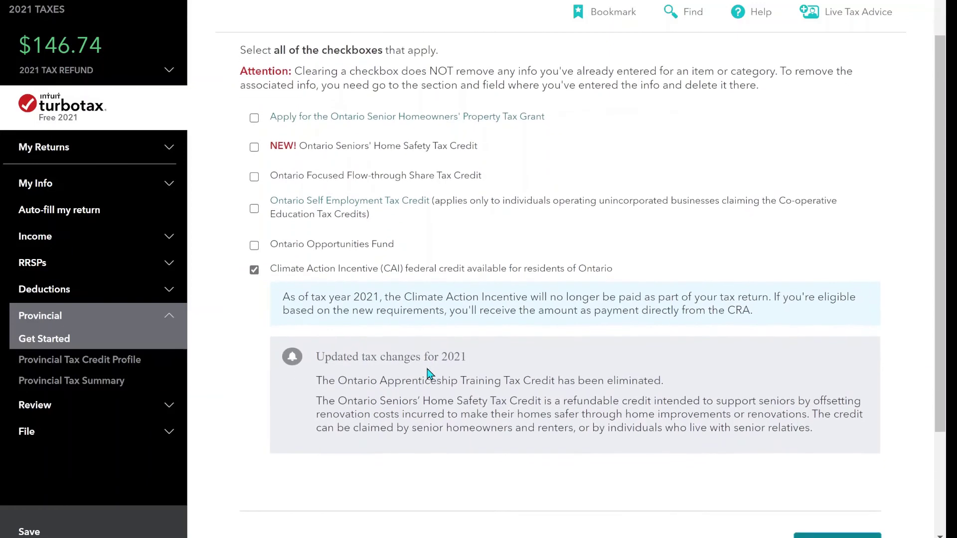
scroll(427, 367, down, 1)
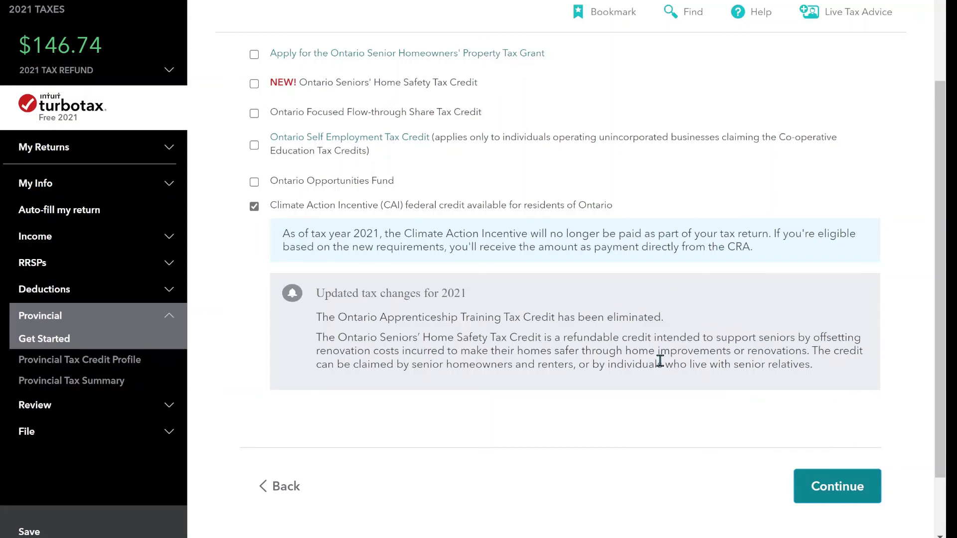
scroll(660, 360, up, 2)
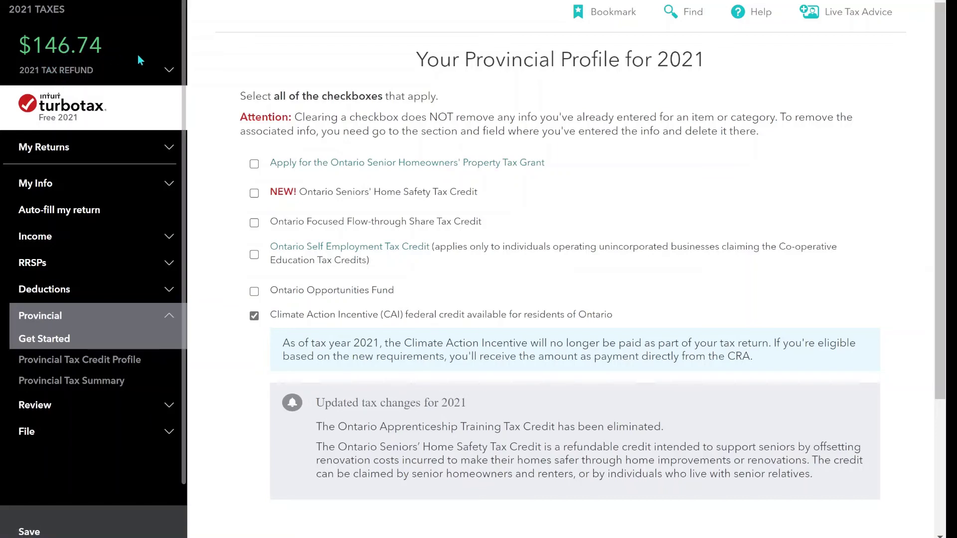
scroll(504, 258, down, 3)
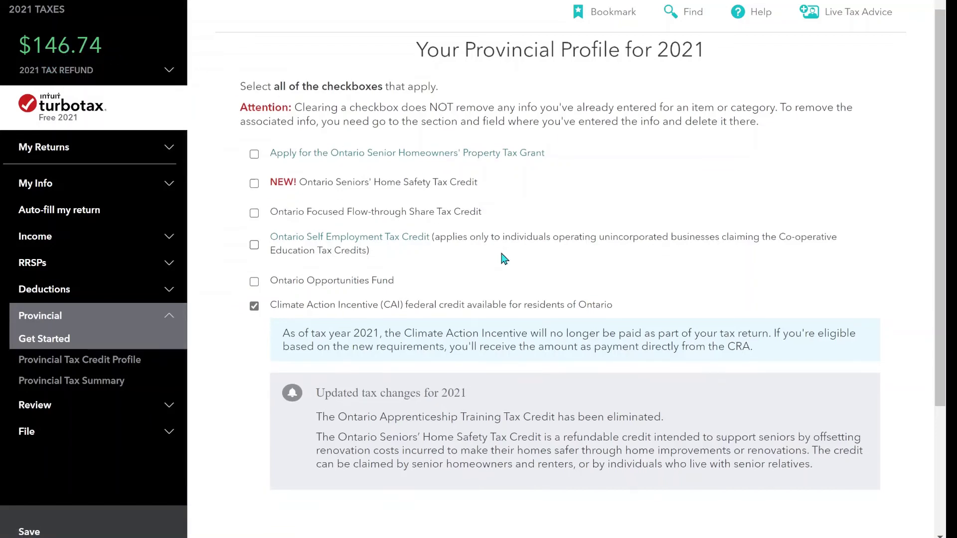
click(822, 423)
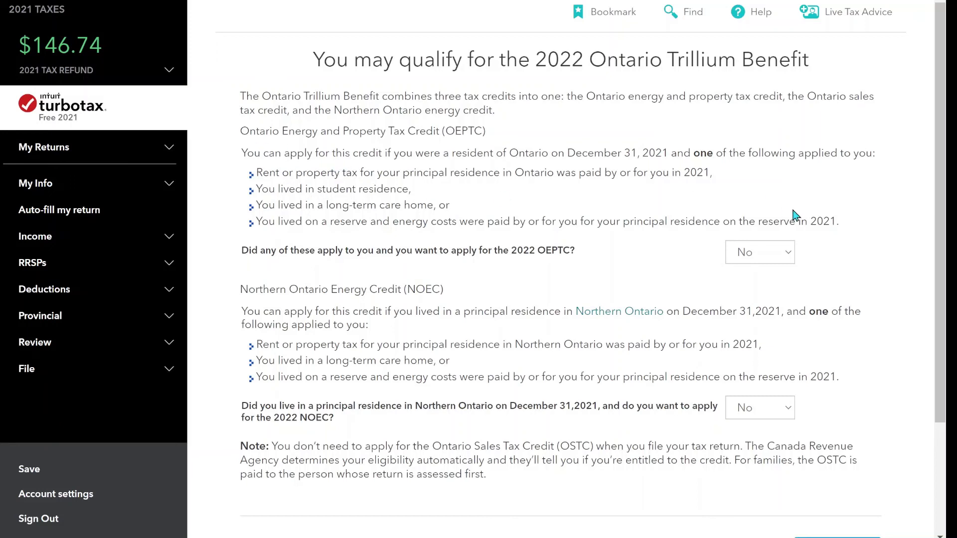
Step: Answer Yes to applying for the 2022 OEPTC and read the help on which districts count as Northern Ontario
click(792, 255)
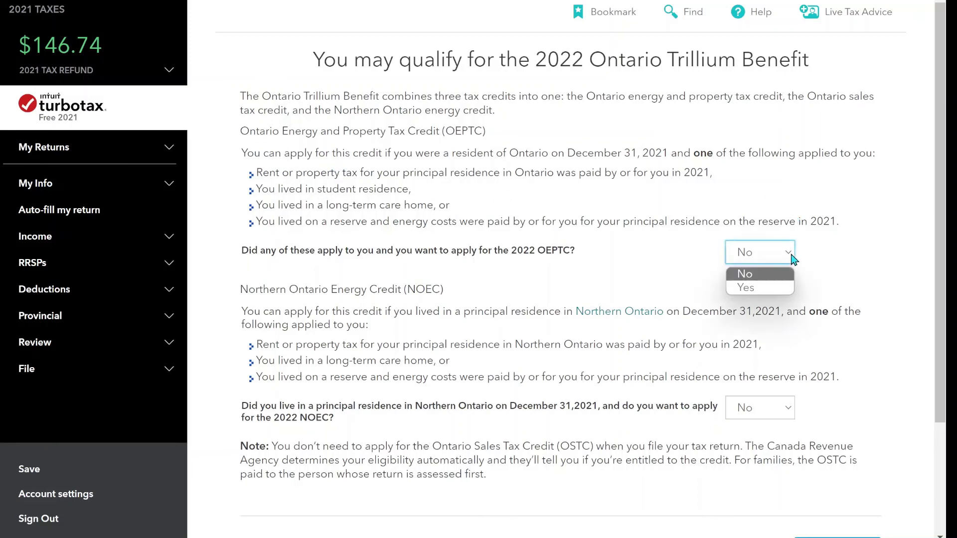
click(770, 292)
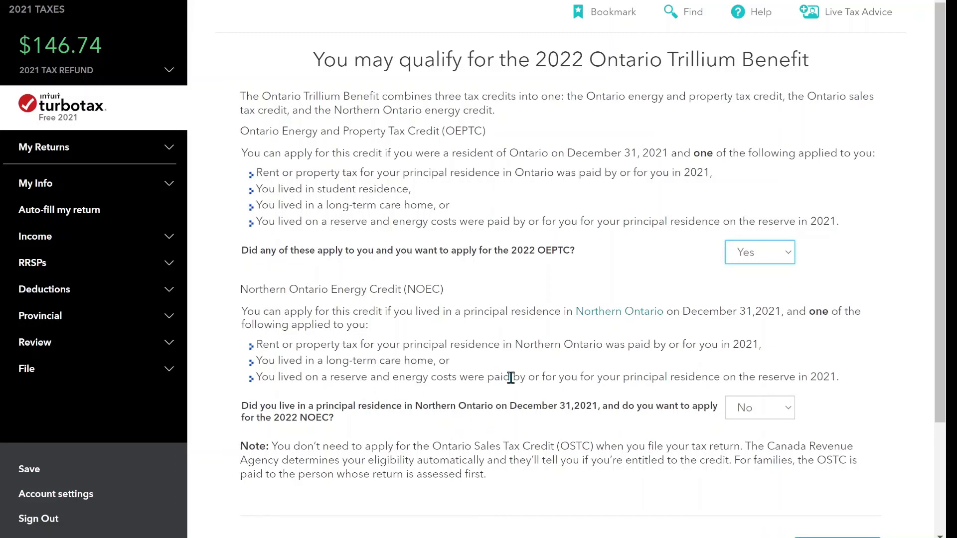
click(619, 313)
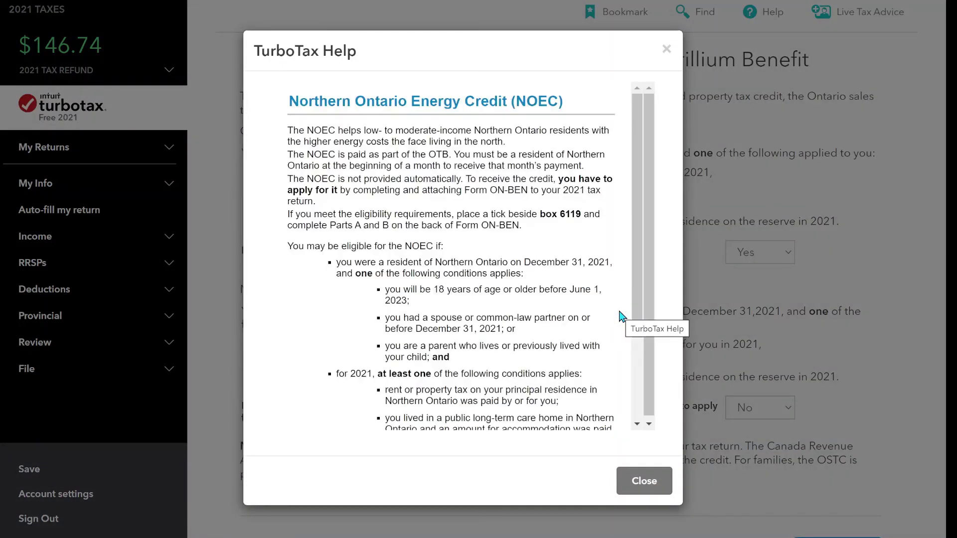
scroll(620, 317, down, 5)
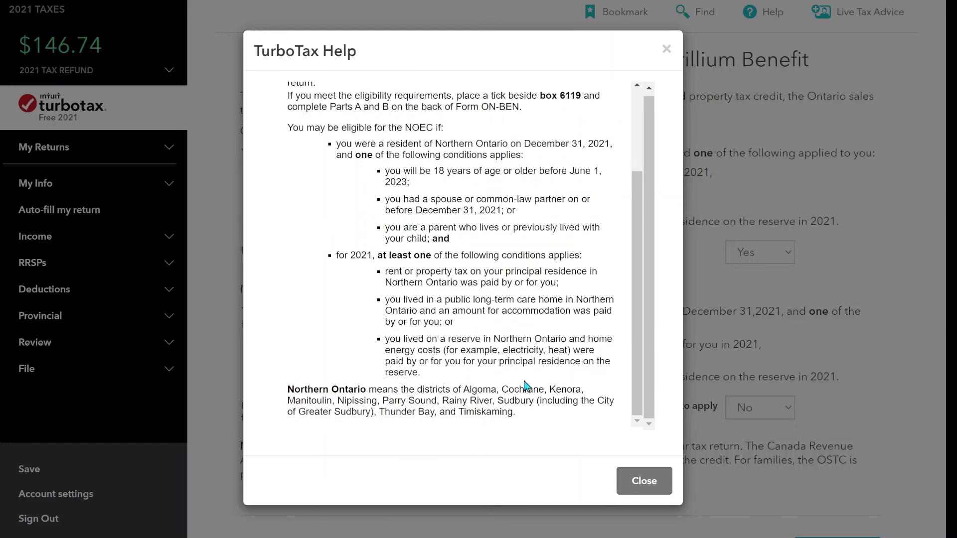
click(631, 479)
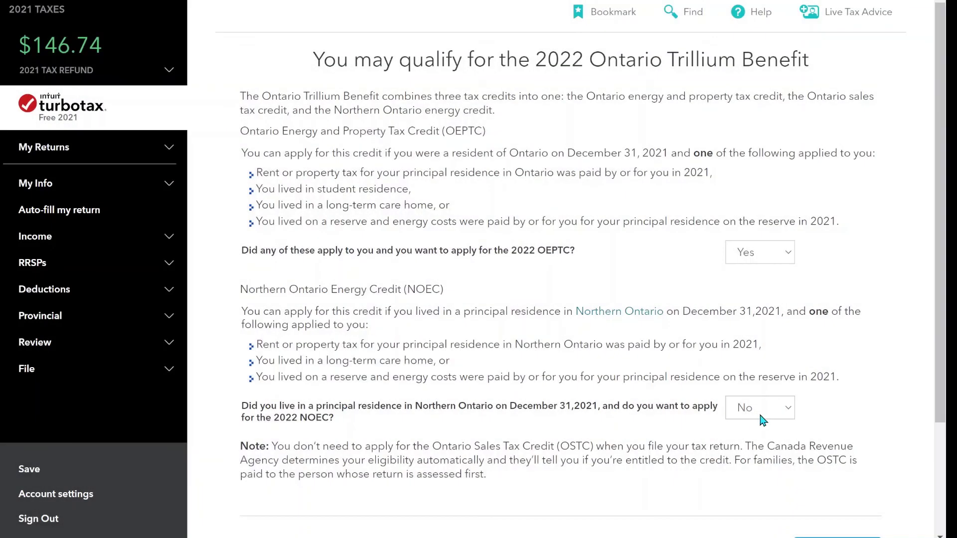
Step: Answer No to the 2022 Northern Ontario Energy Credit and continue to the principal residence payments
click(748, 416)
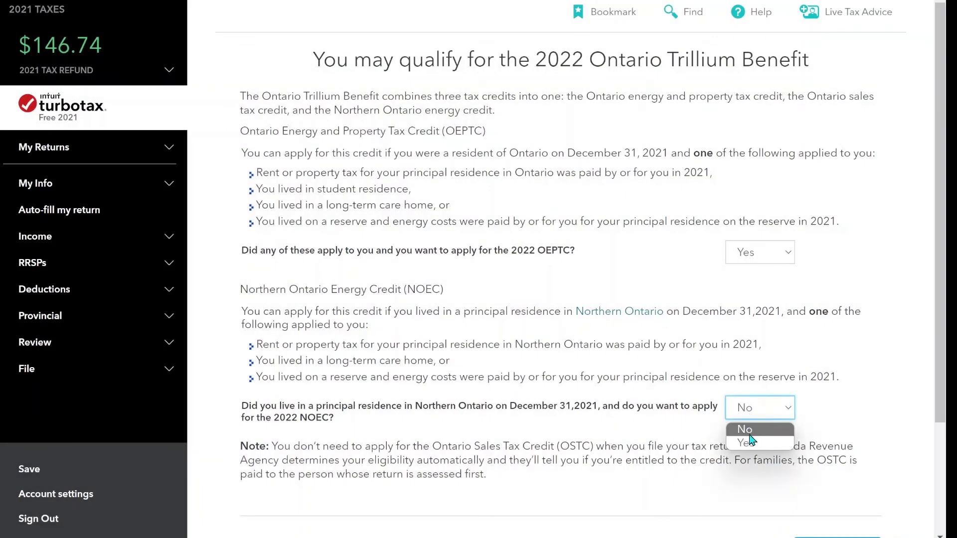
click(750, 436)
scroll(749, 420, down, 2)
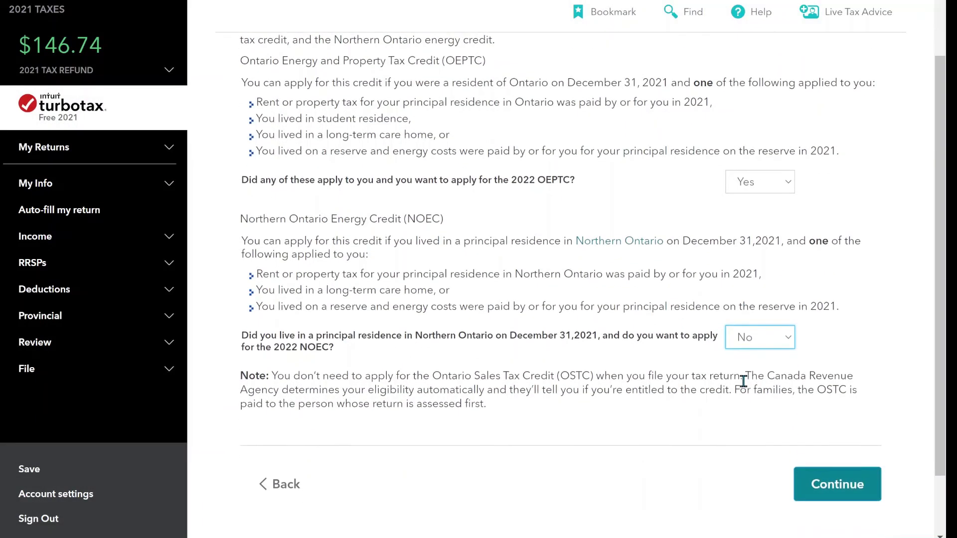
click(813, 487)
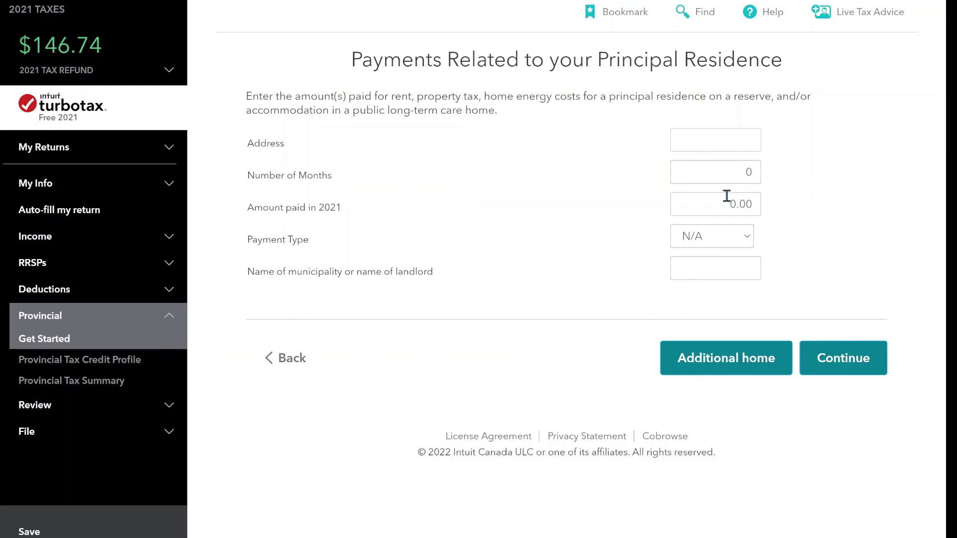
Step: Check the available payment types, leave the principal residence payment fields unfilled, and continue to the Trillium Benefit application
click(742, 238)
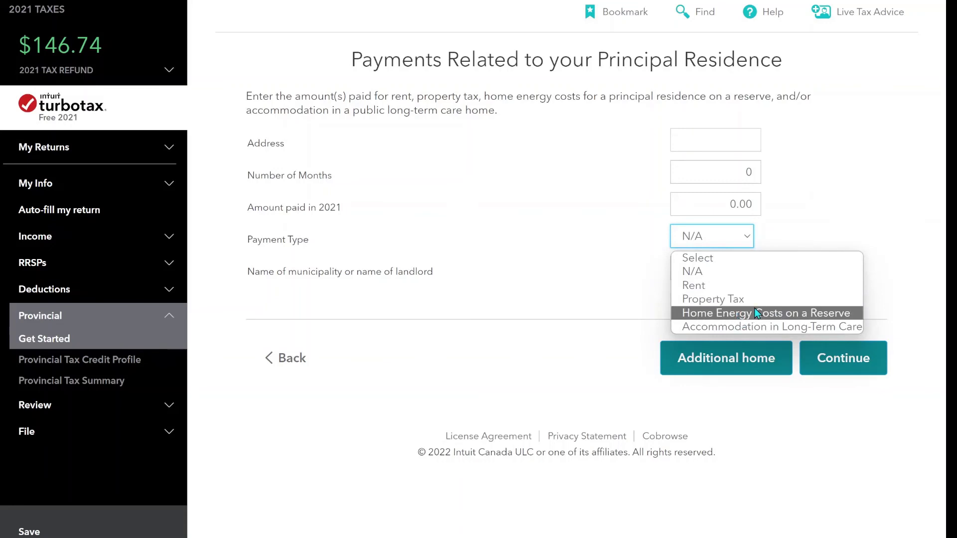
click(437, 250)
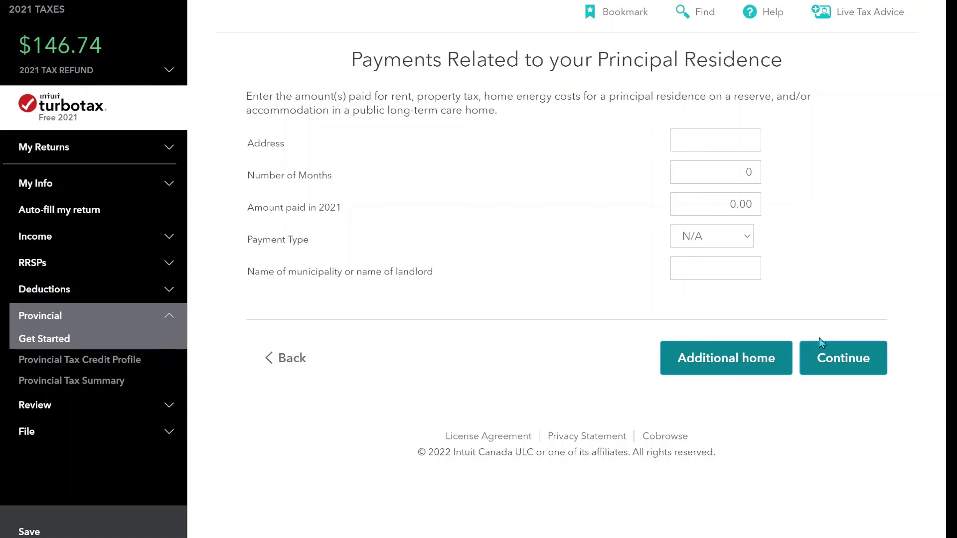
click(829, 357)
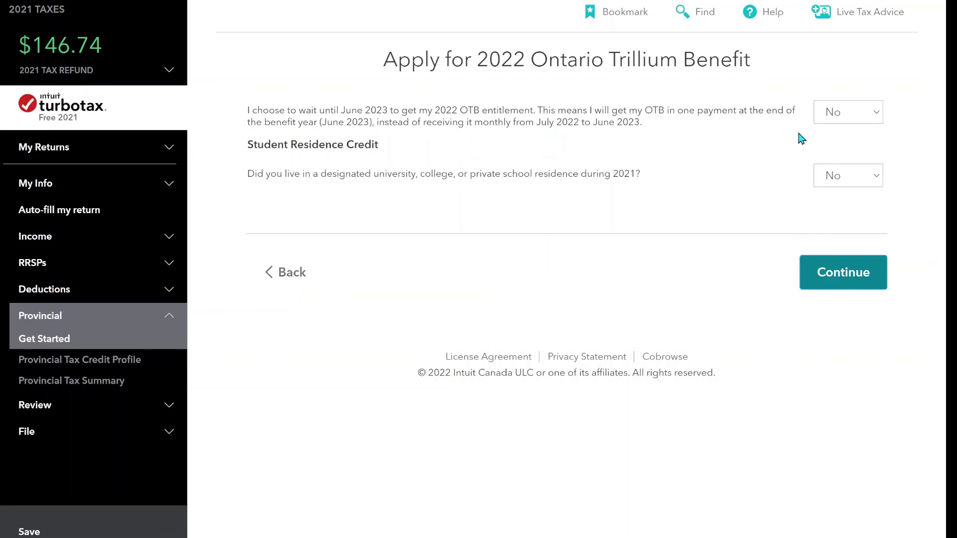
Step: Switch the wait-until-June-2023 payment choice to Yes and back to No, and continue to the Ontario tax and credits summary
click(831, 122)
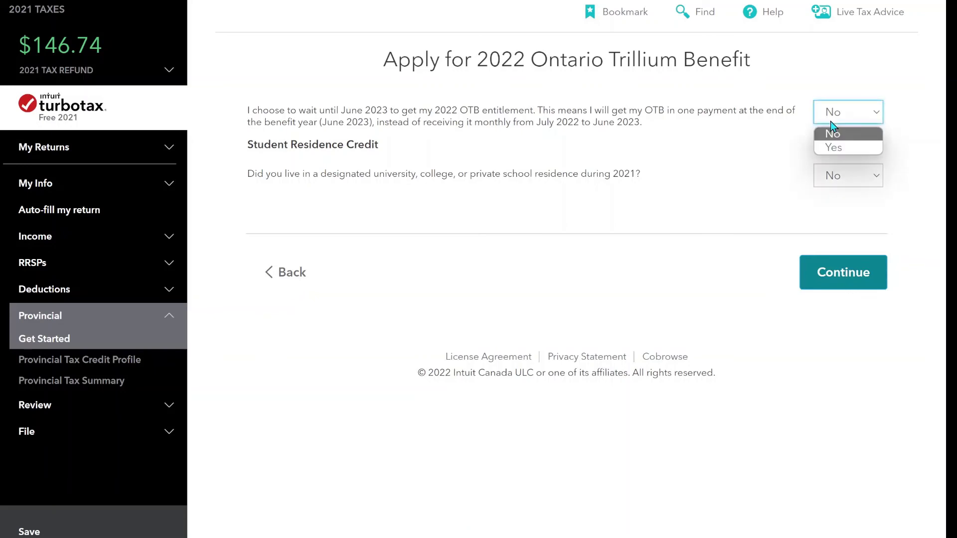
click(833, 150)
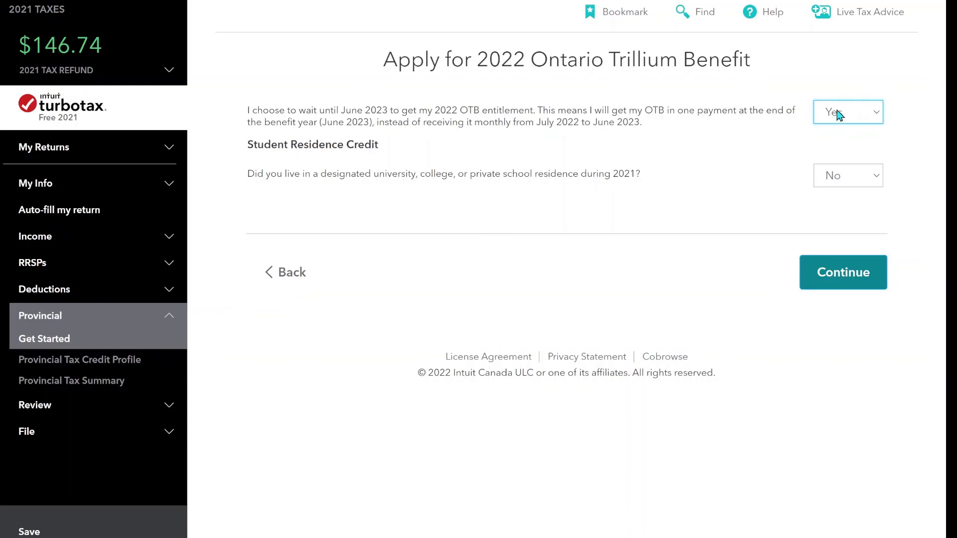
click(838, 112)
click(832, 134)
click(859, 273)
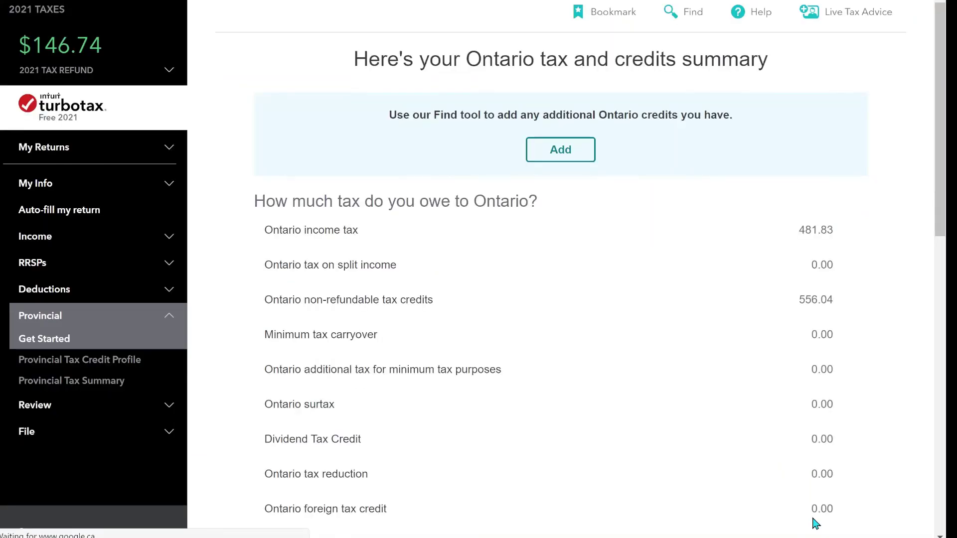
Step: Look through the Ontario tax payable and claimed credits down to the total provincial tax credits, and continue to the Review section
scroll(821, 396, down, 6)
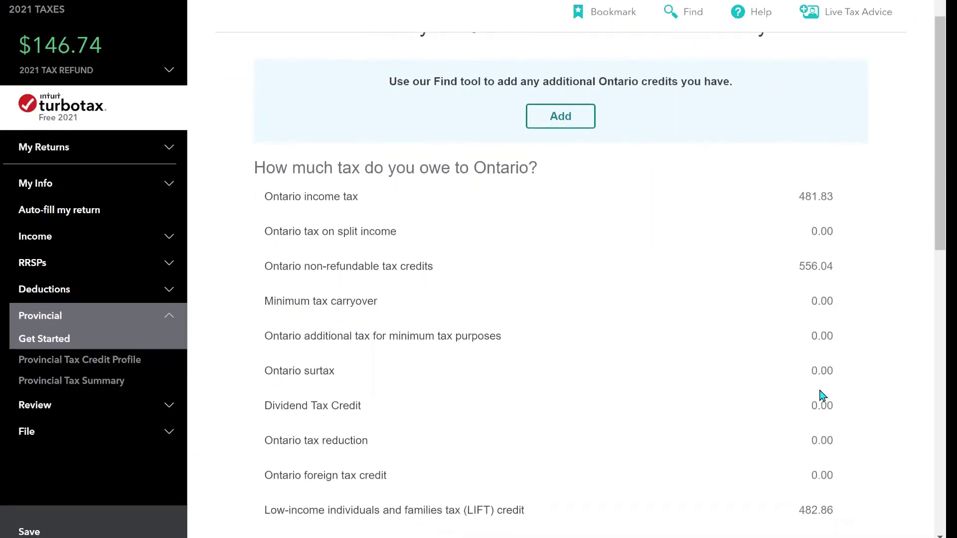
scroll(819, 389, down, 1)
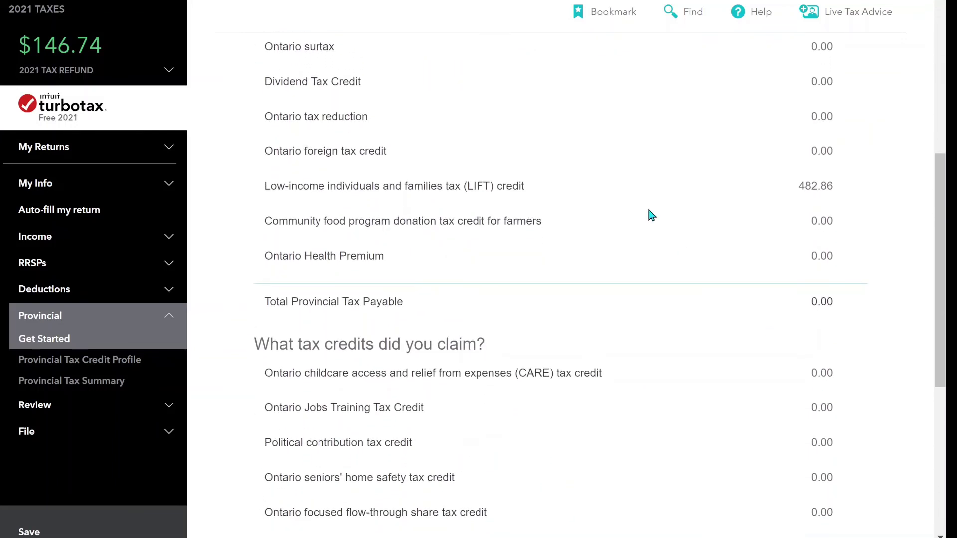
scroll(585, 208, up, 2)
scroll(586, 207, up, 3)
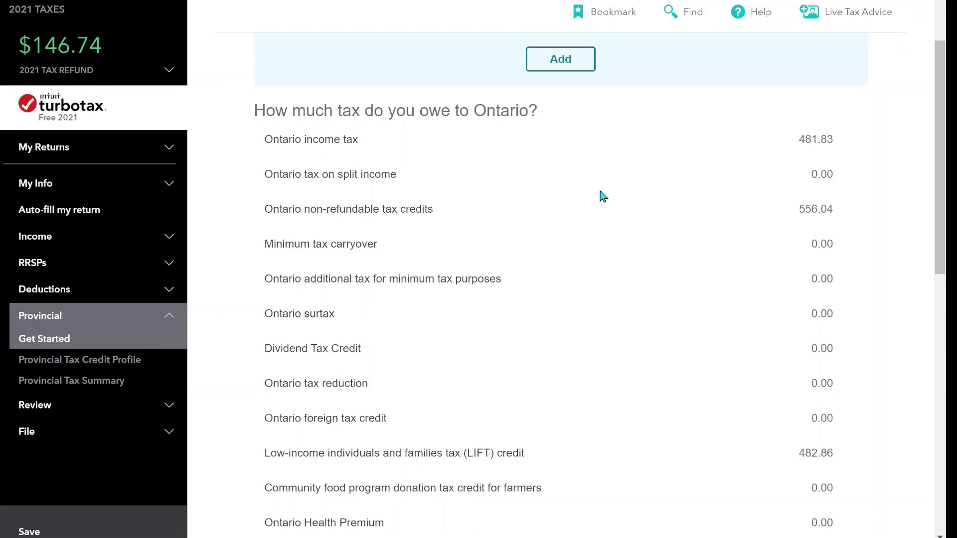
scroll(602, 196, down, 2)
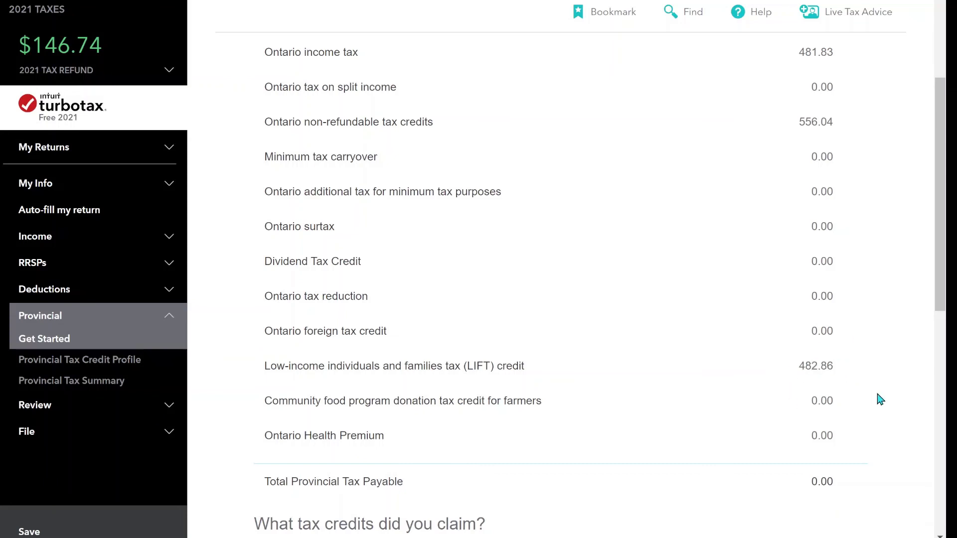
scroll(880, 399, down, 4)
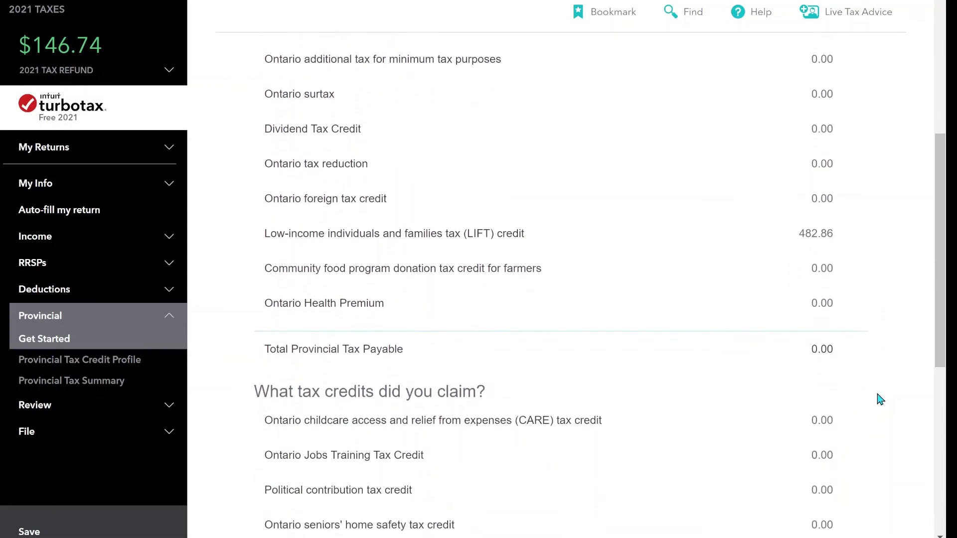
scroll(881, 400, down, 5)
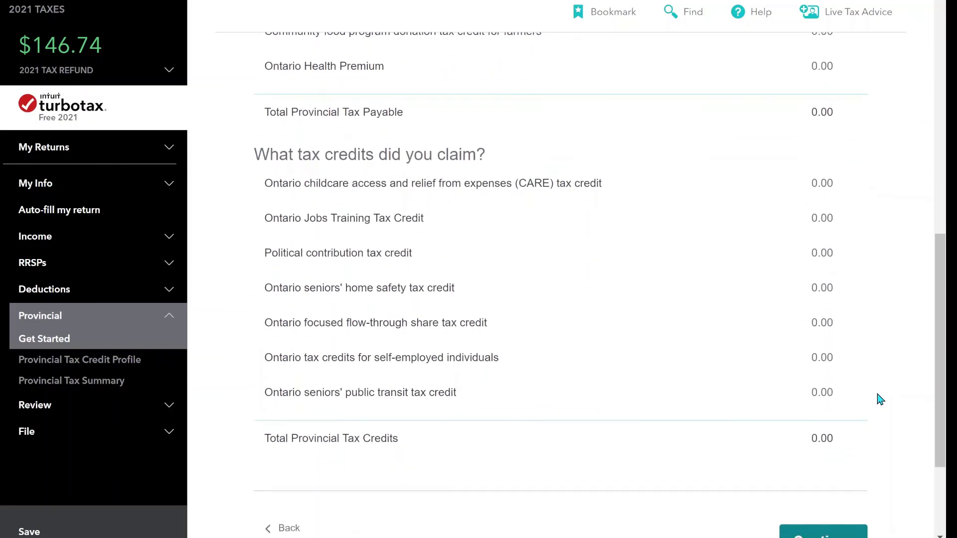
click(847, 457)
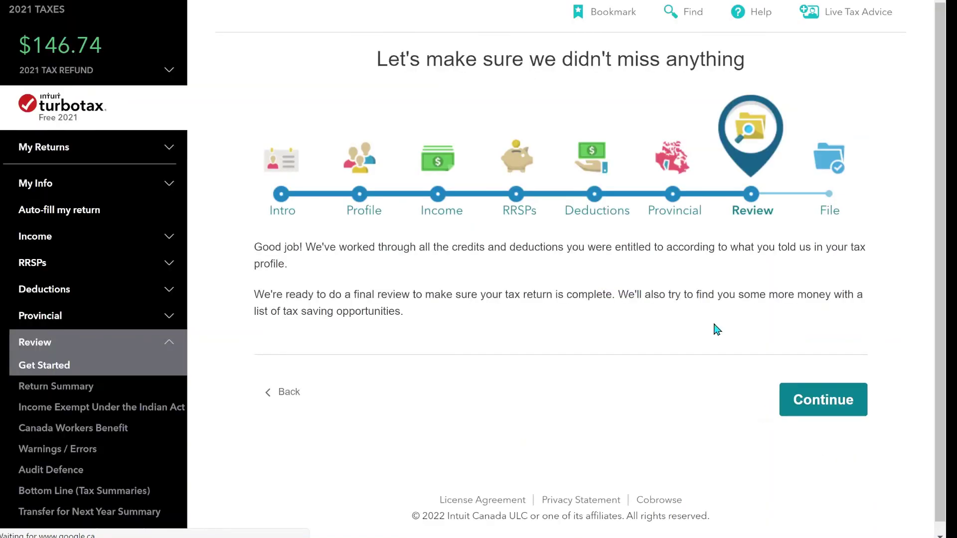
Step: Continue past the Review introduction, check the income, RRSP, deductions and provincial items in the return summary, and move on
click(830, 399)
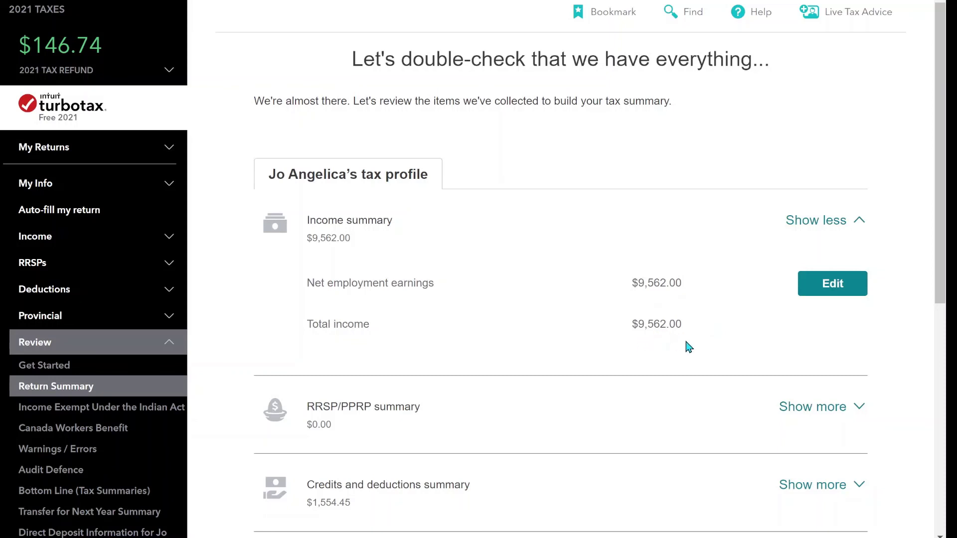
scroll(689, 347, down, 5)
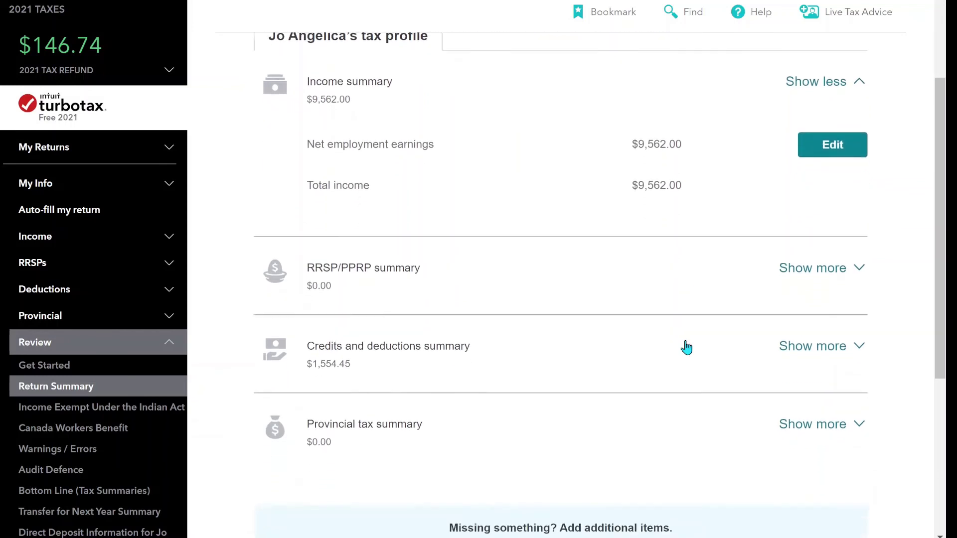
scroll(687, 348, down, 4)
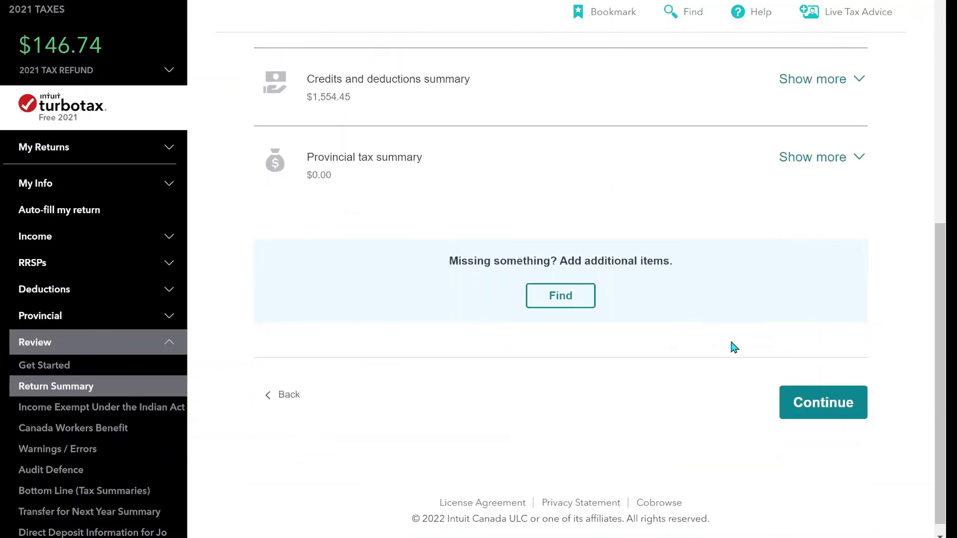
scroll(751, 256, up, 10)
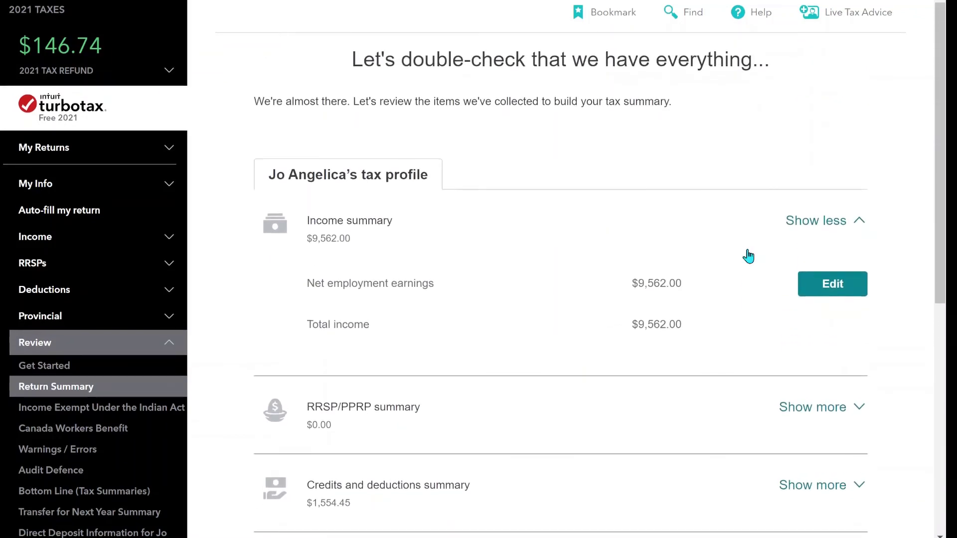
scroll(748, 256, down, 5)
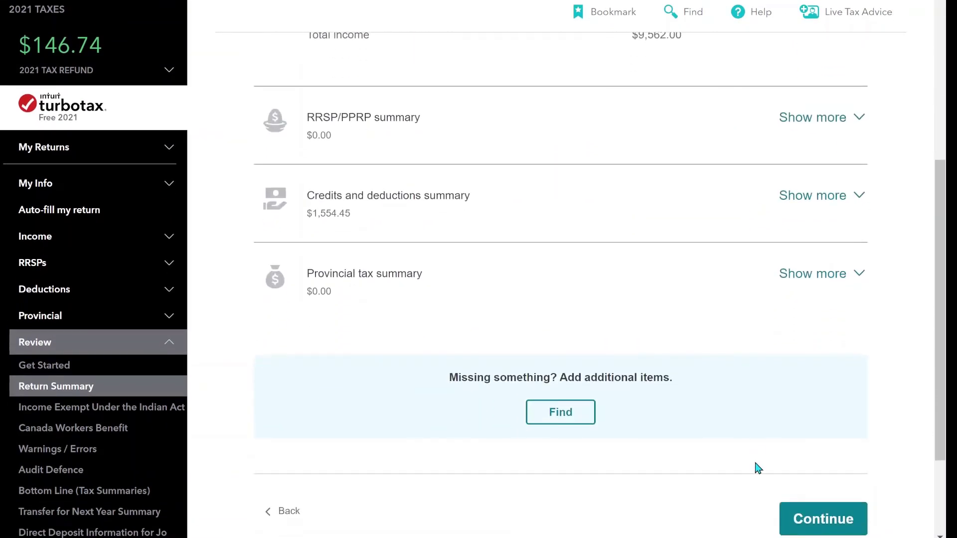
click(798, 528)
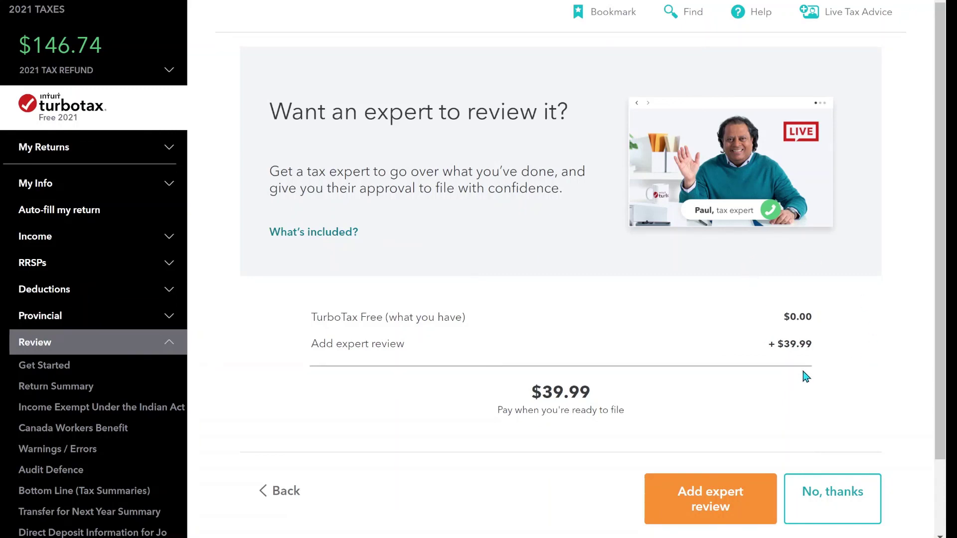
Step: Decline the $39.99 expert review and open the warning about Registered Pension Plan contributions
click(816, 498)
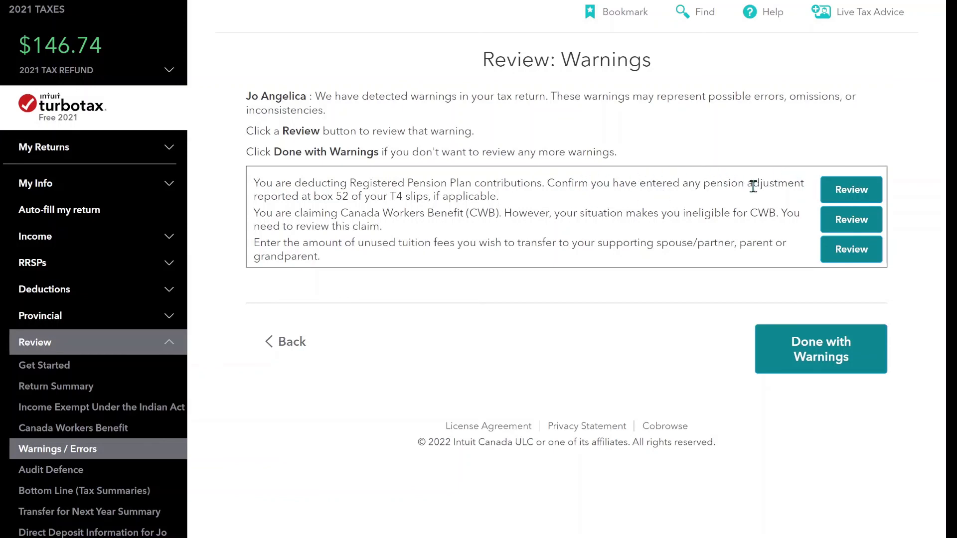
click(850, 196)
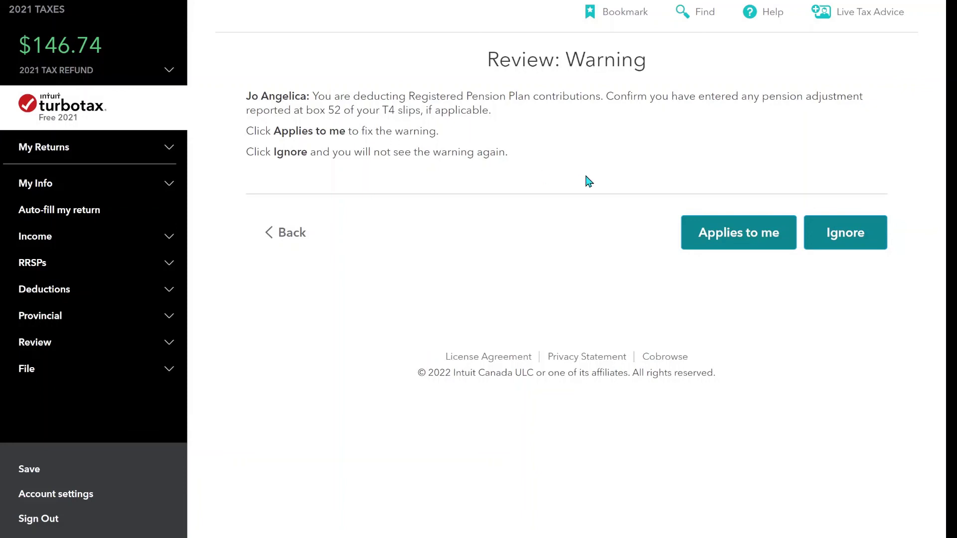
Step: Mark the pension contribution warning as applicable, check the T4 summary, return to the warnings list and finish with the warnings
click(746, 237)
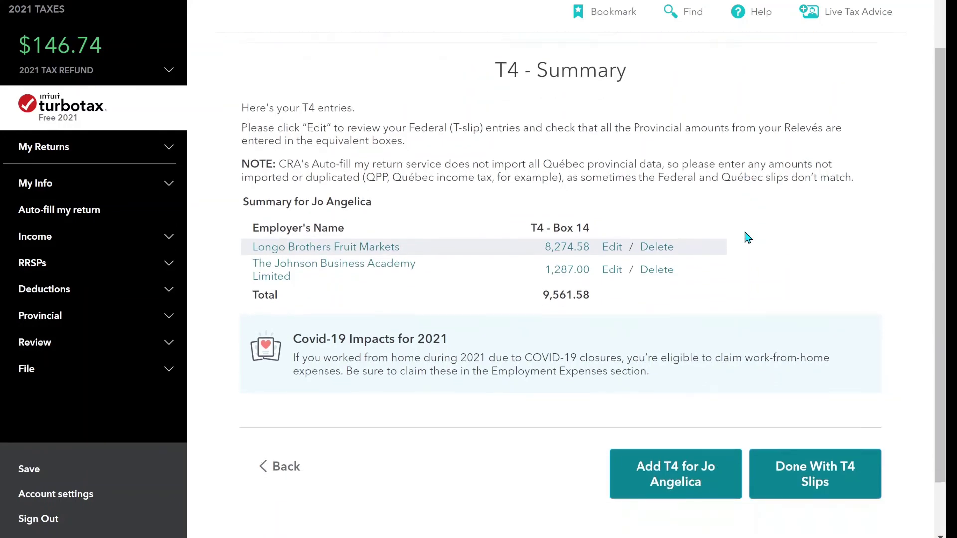
scroll(692, 237, down, 2)
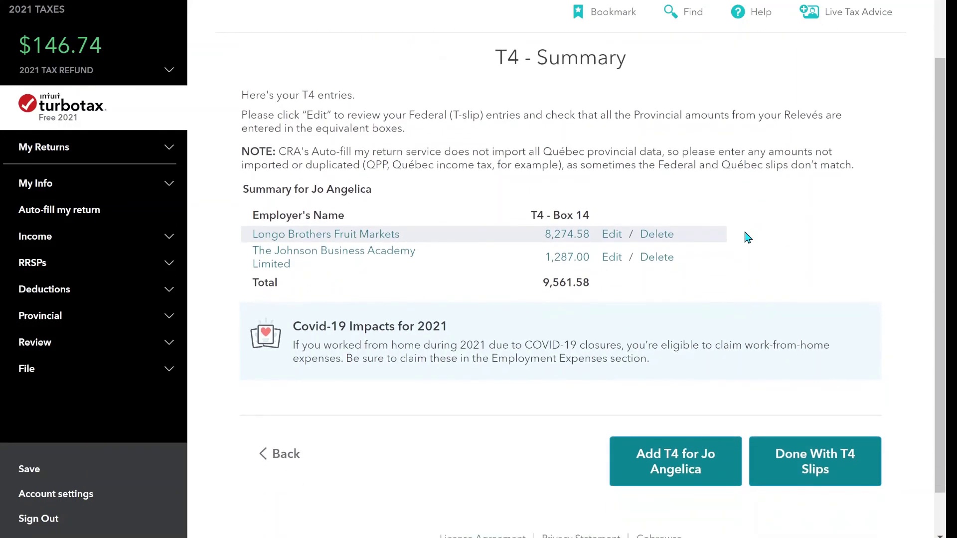
click(790, 466)
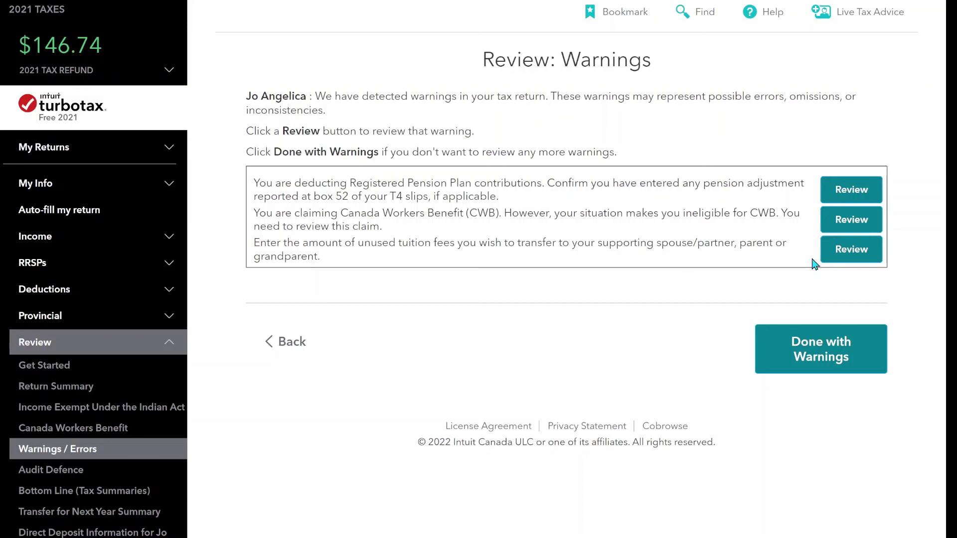
click(818, 357)
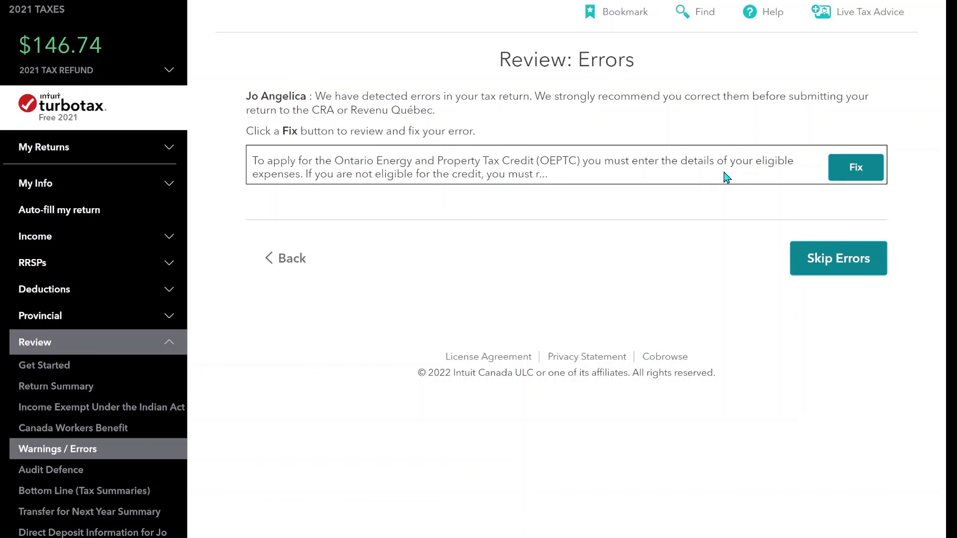
Step: Fix the OEPTC error by setting the Ontario Energy and Property Tax Credit to No claim, and continue past the blank principal residence payments
click(839, 179)
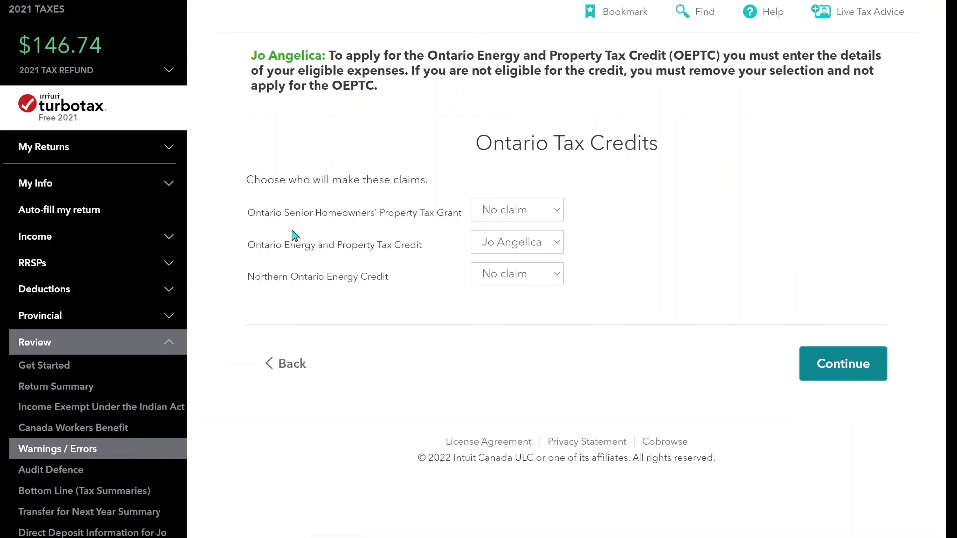
click(501, 243)
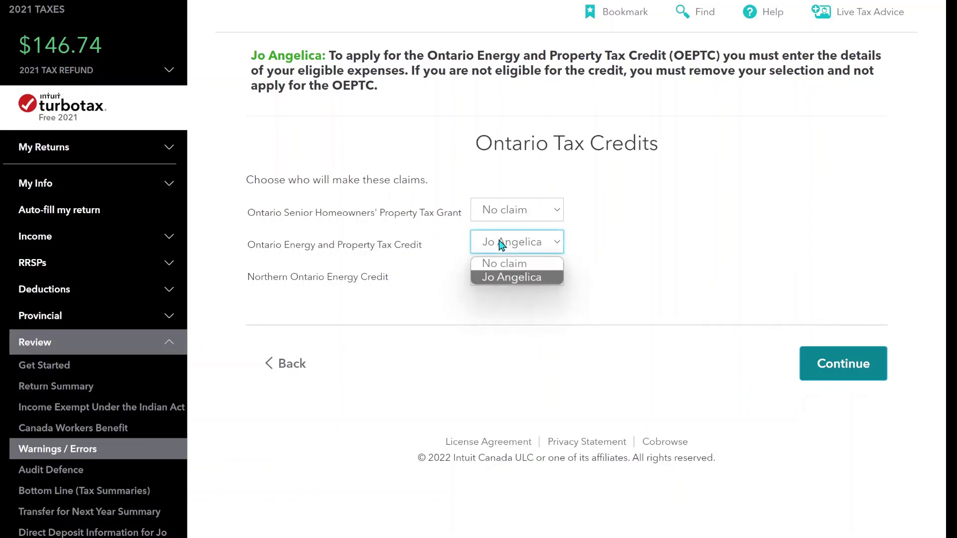
click(500, 241)
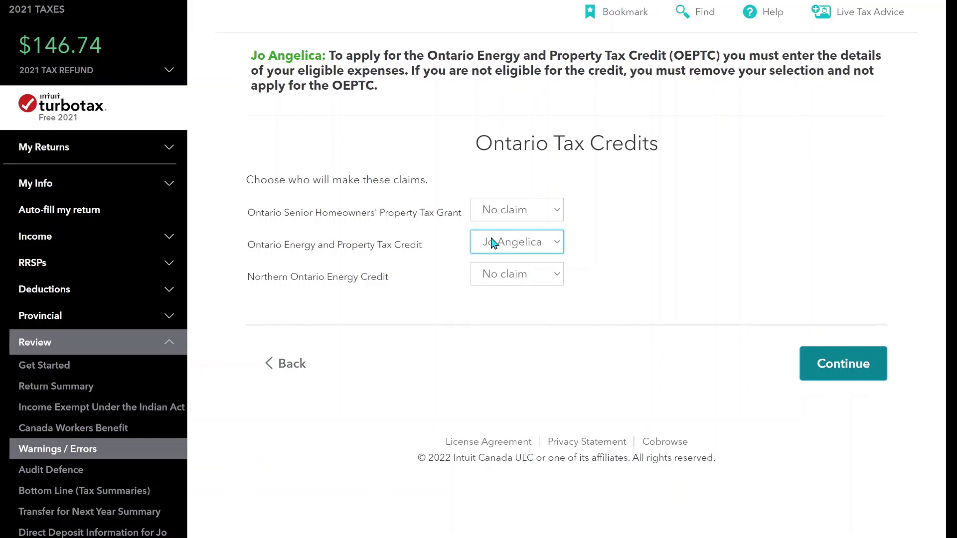
click(492, 243)
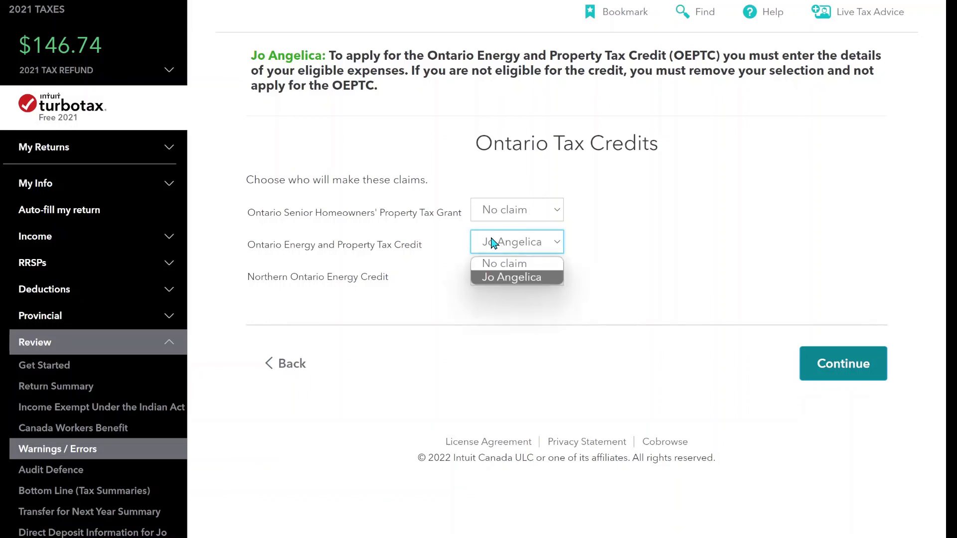
click(504, 270)
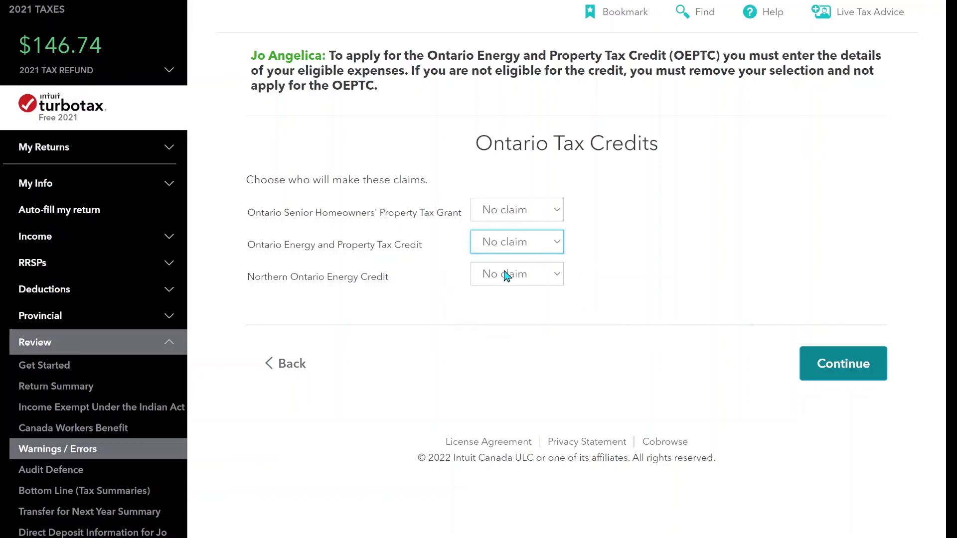
click(514, 245)
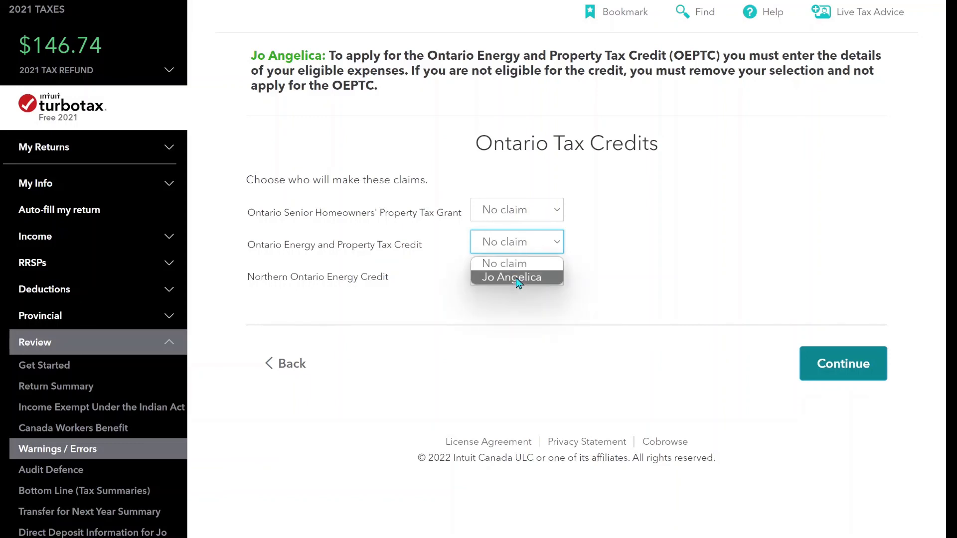
click(516, 277)
click(522, 252)
click(519, 261)
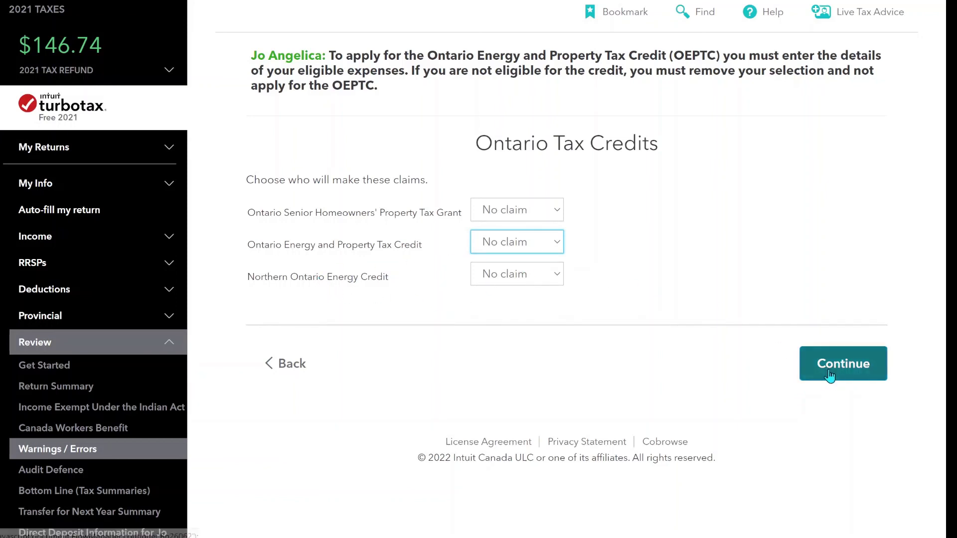
click(830, 373)
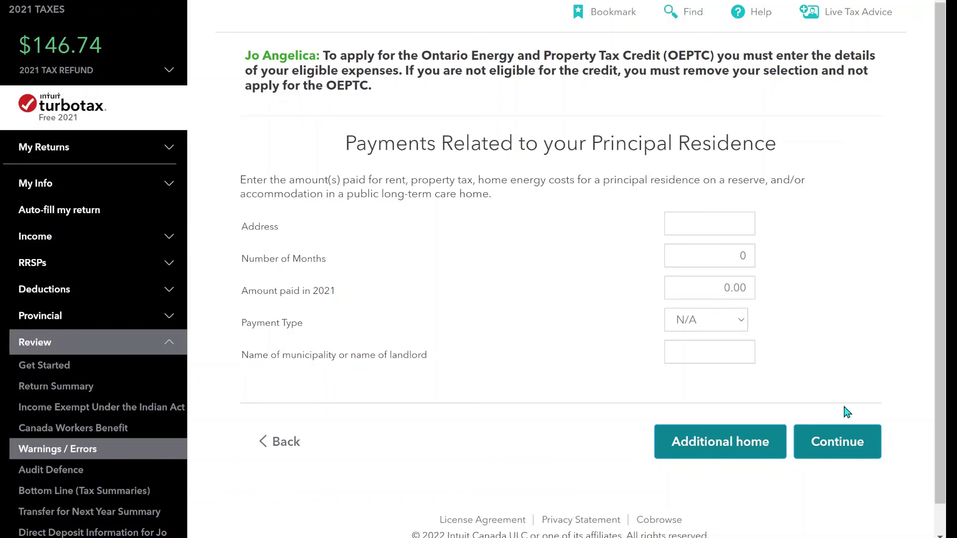
click(838, 442)
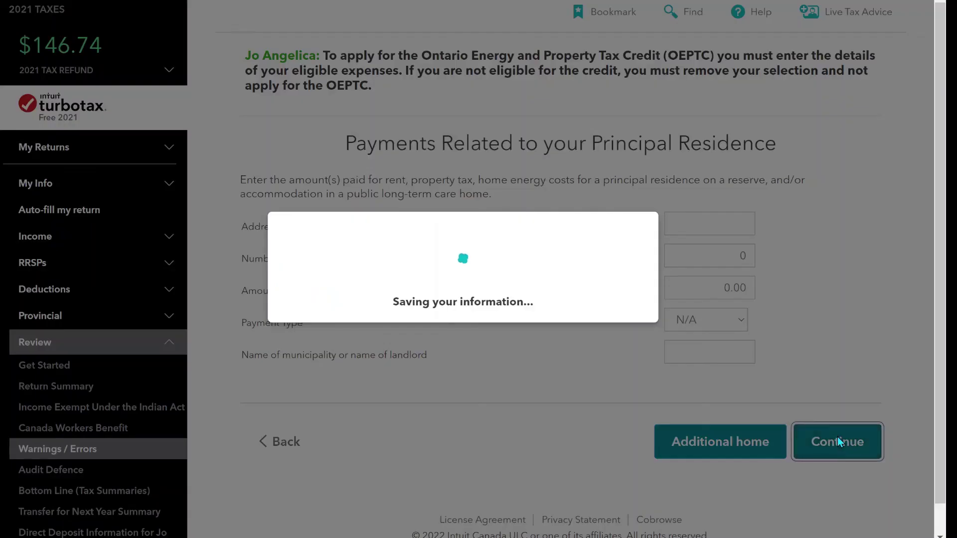